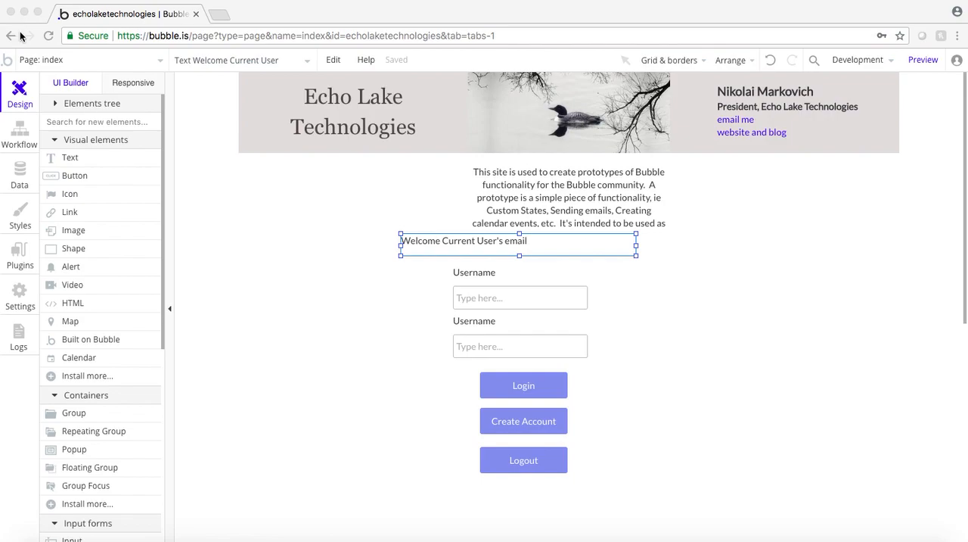
# Group both Username labels, their two input fields, and the Login, Create Account and Logout buttons into a single group
pyautogui.click(51, 60)
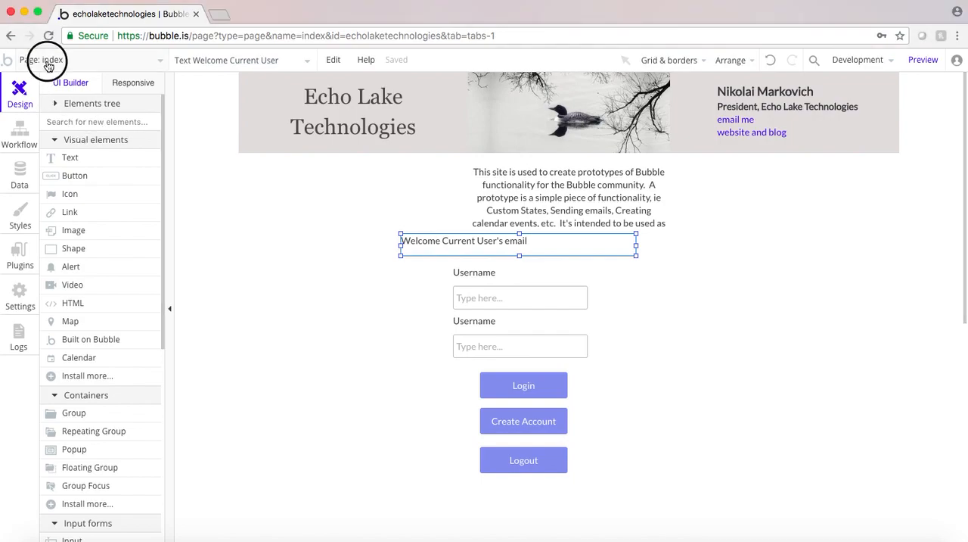
pyautogui.click(297, 386)
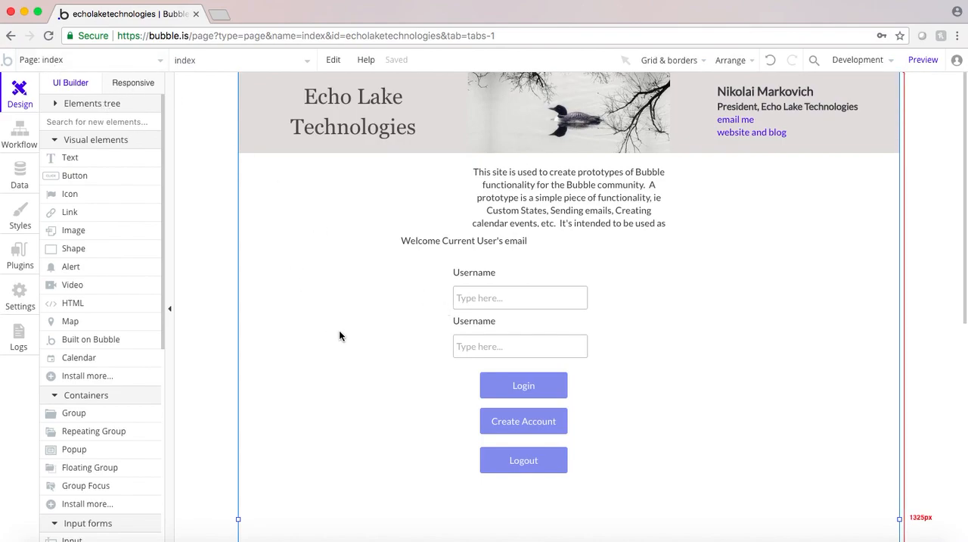
pyautogui.click(464, 274)
pyautogui.keyDown('shift'); pyautogui.click(488, 297); pyautogui.keyUp('shift')
pyautogui.keyDown('shift'); pyautogui.click(473, 325); pyautogui.keyUp('shift')
pyautogui.keyDown('shift'); pyautogui.click(476, 345); pyautogui.keyUp('shift')
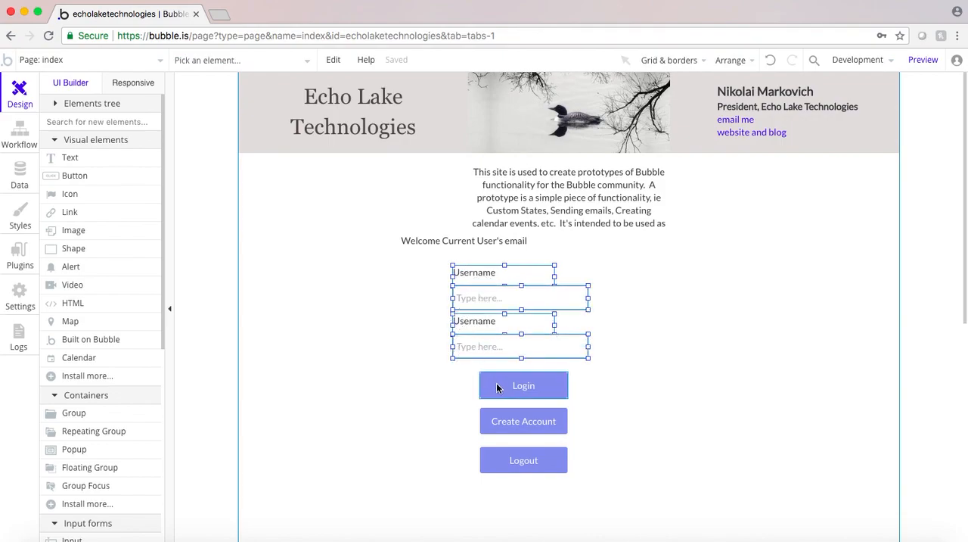
pyautogui.keyDown('shift'); pyautogui.click(506, 423); pyautogui.keyUp('shift')
pyautogui.keyDown('shift'); pyautogui.click(511, 458); pyautogui.keyUp('shift')
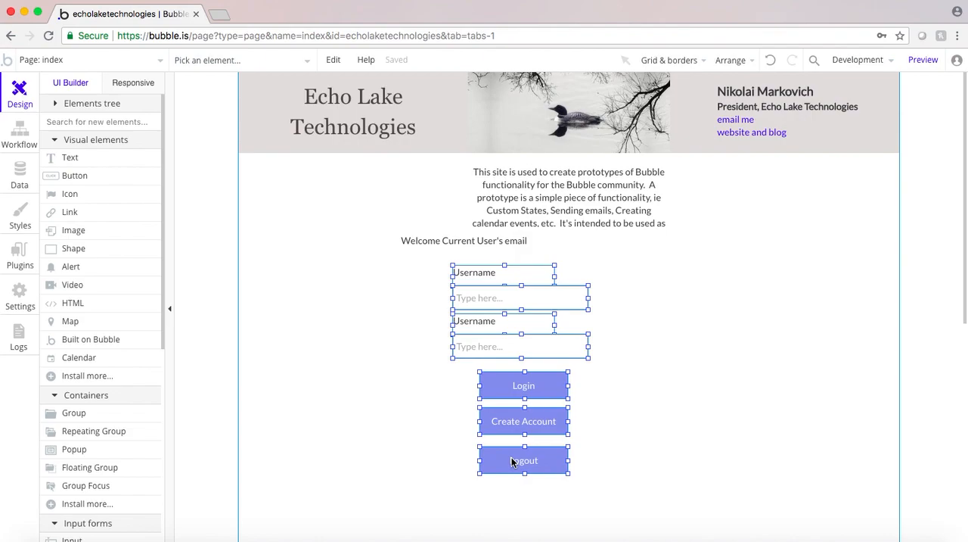
pyautogui.rightClick(511, 462)
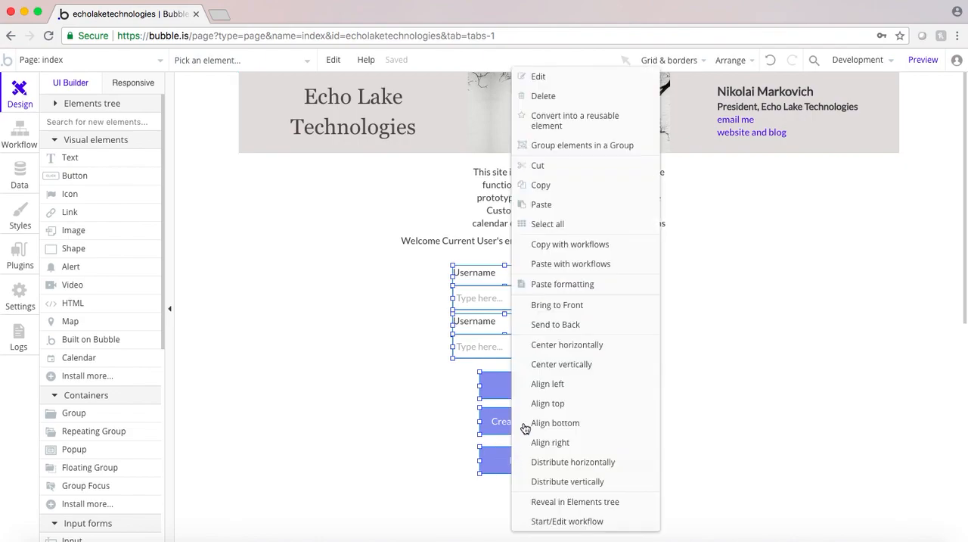
pyautogui.click(553, 150)
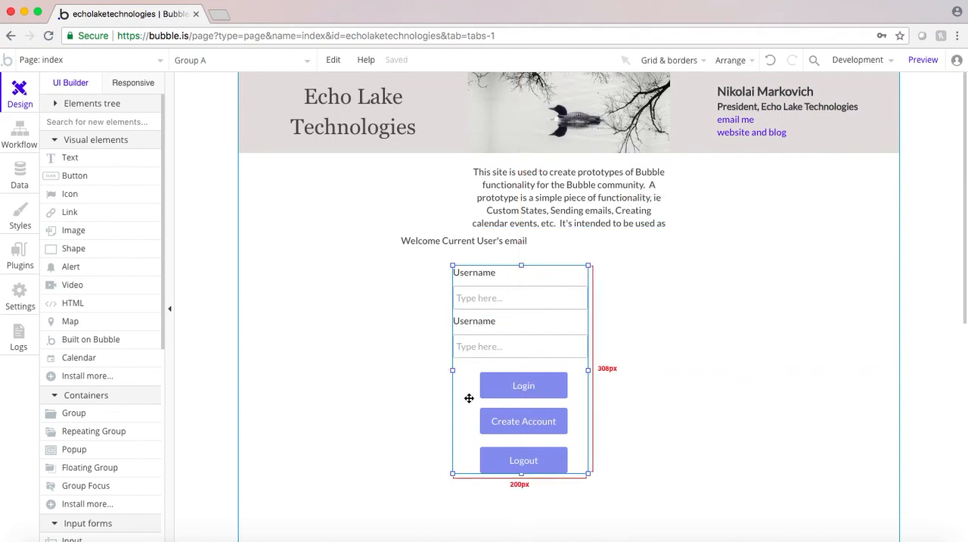
pyautogui.scroll(-1, 65, 306)
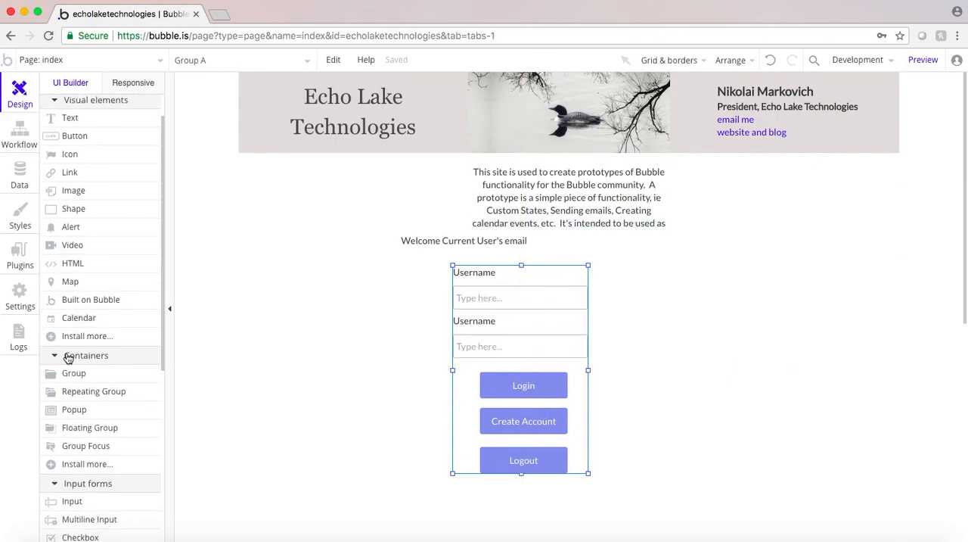
pyautogui.click(70, 373)
pyautogui.moveTo(259, 235); pyautogui.dragTo(400, 347)
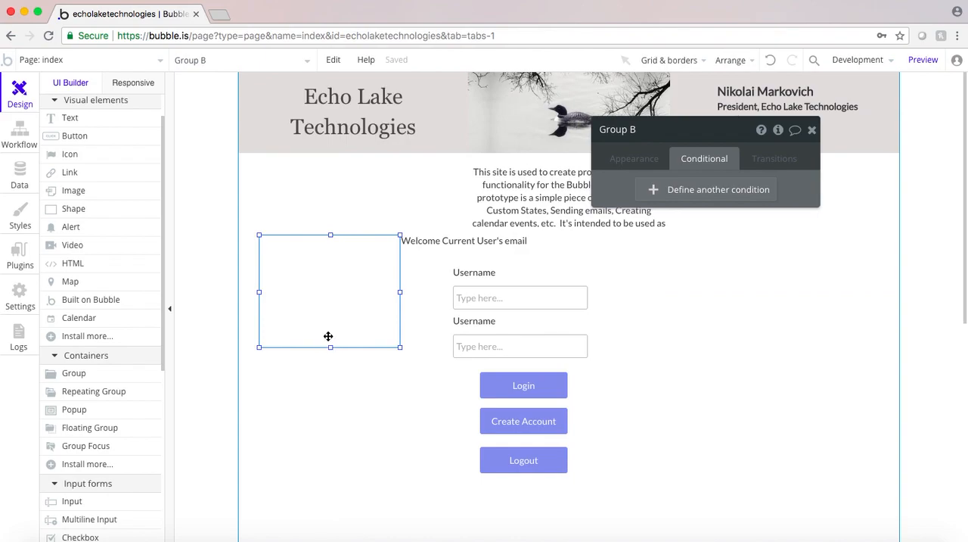
pyautogui.press('Delete')
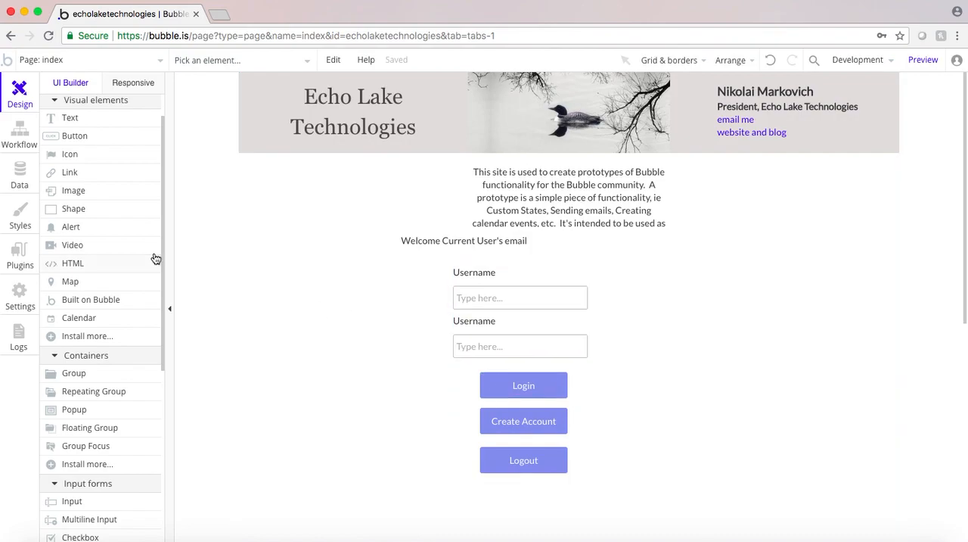
# Rename the group around the login fields and buttons to Group Login, and expand it in the elements tree
pyautogui.rightClick(464, 378)
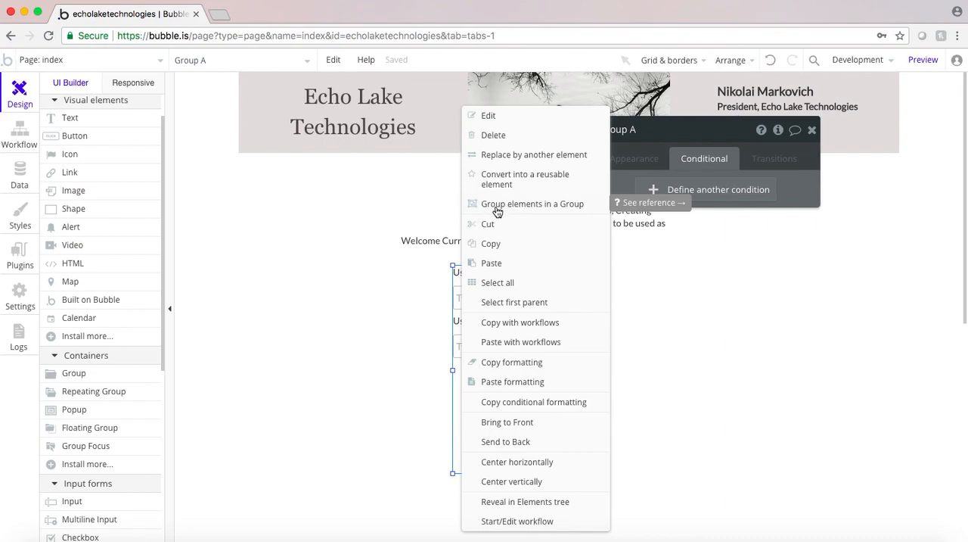
pyautogui.click(345, 327)
pyautogui.click(458, 381)
pyautogui.click(638, 129)
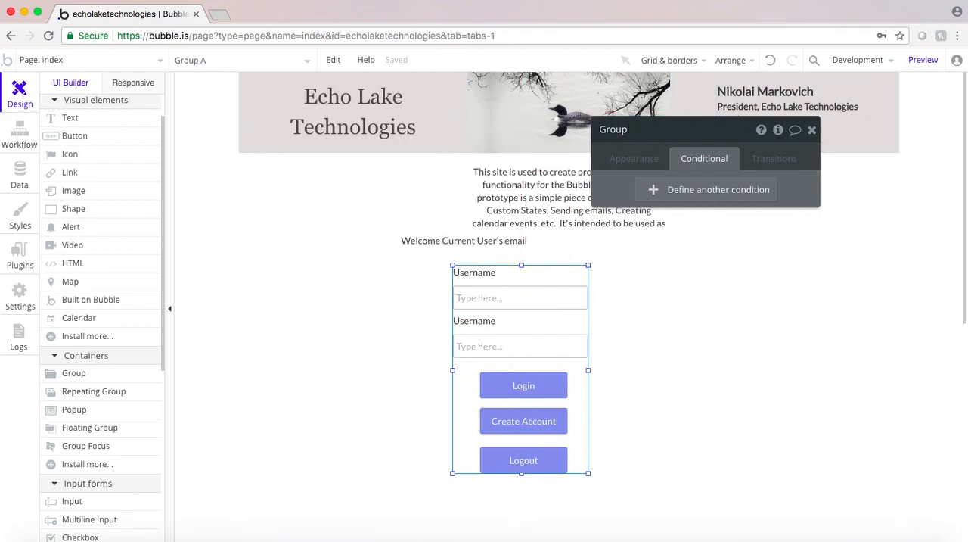
pyautogui.click(372, 286)
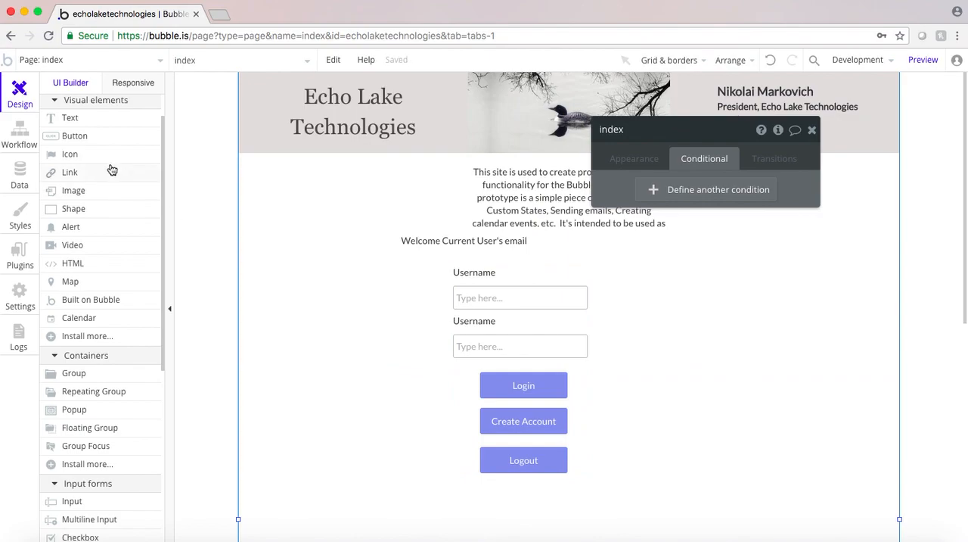
pyautogui.scroll(1, 111, 169)
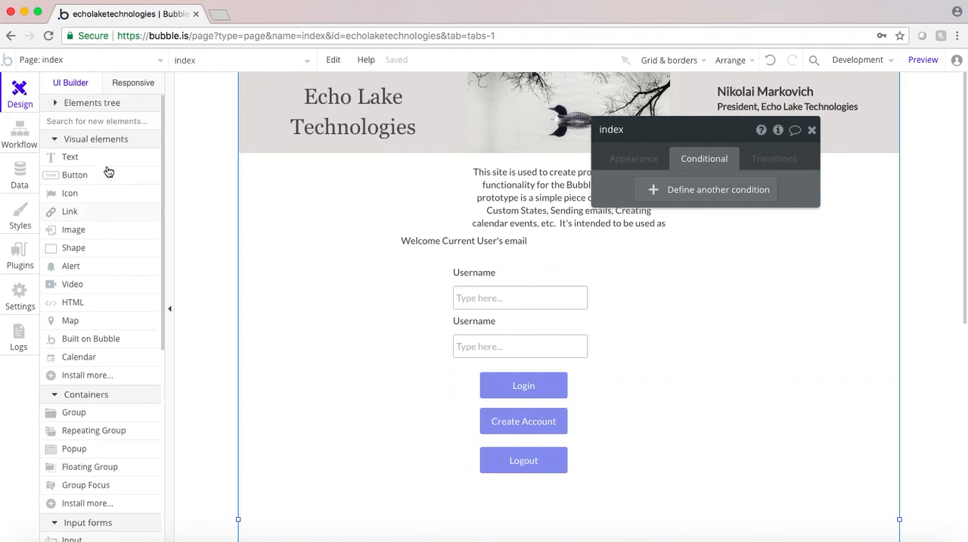
pyautogui.click(55, 103)
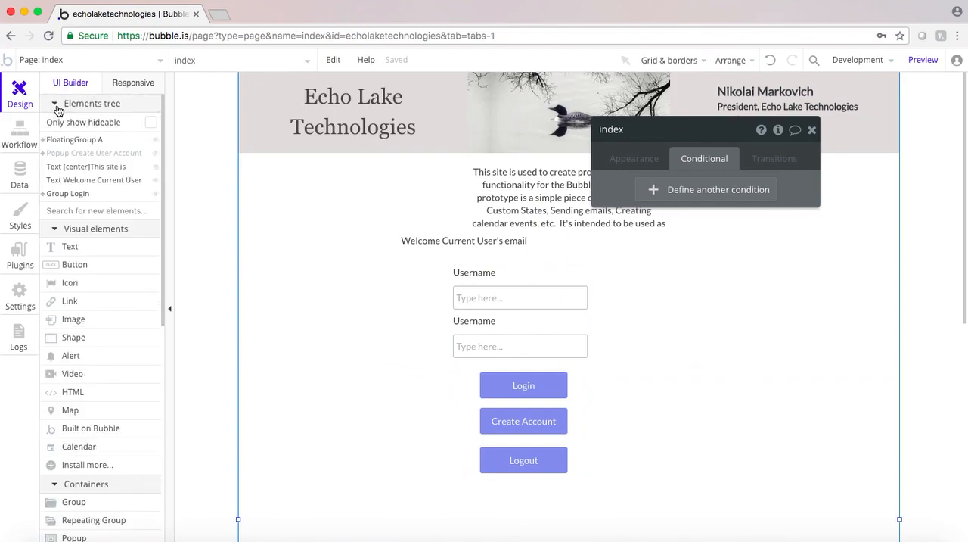
pyautogui.click(44, 195)
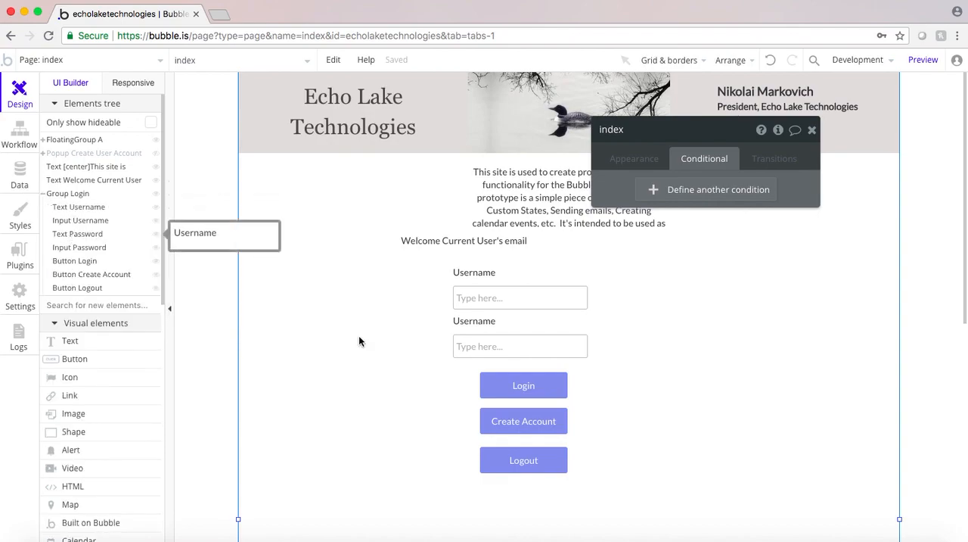
# Add a Reset data action for Group Login after the log-in step in the Login button's workflow
pyautogui.click(505, 390)
pyautogui.click(634, 158)
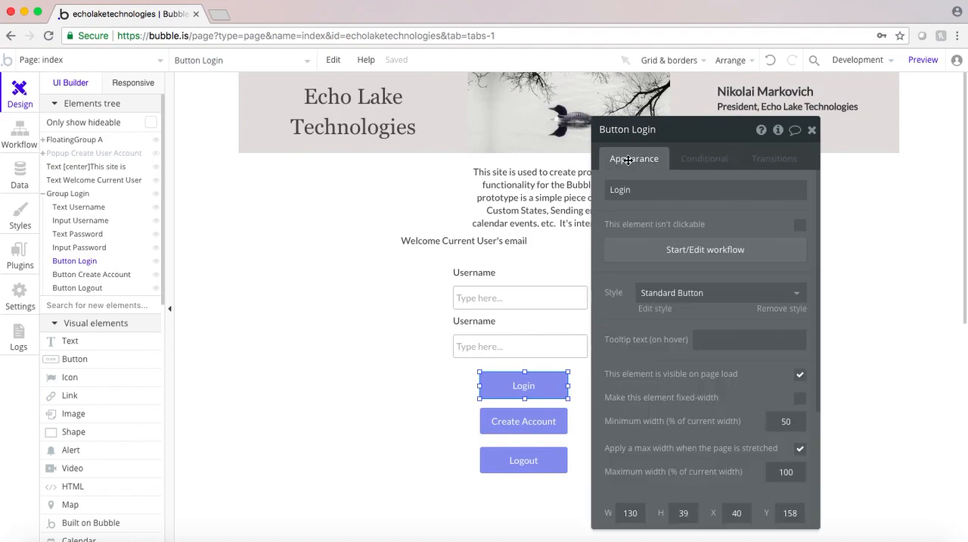
pyautogui.click(653, 250)
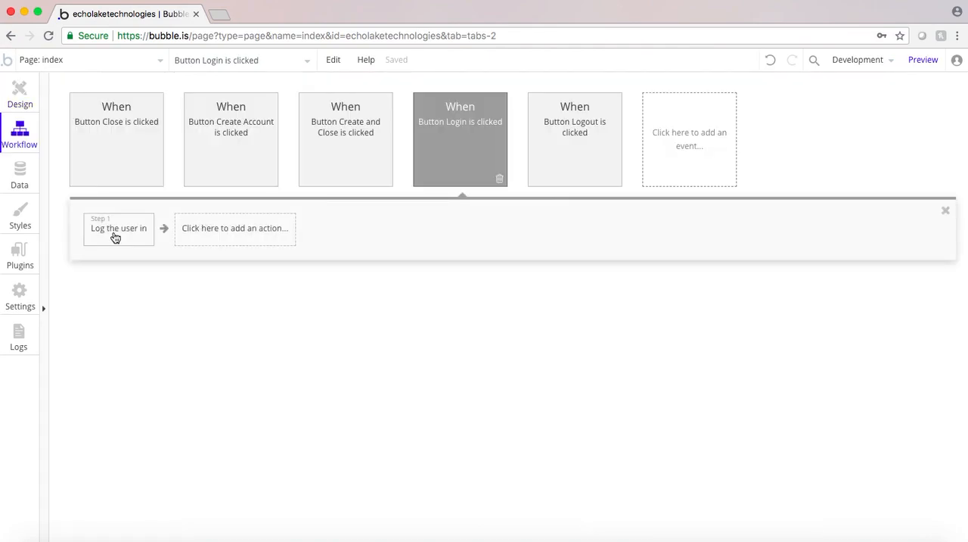
pyautogui.click(229, 239)
pyautogui.moveTo(231, 389)
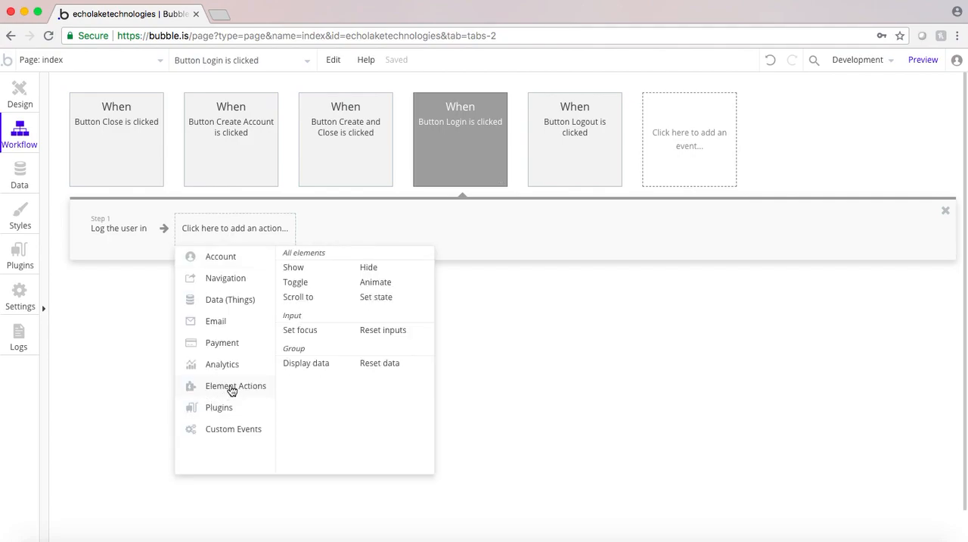
pyautogui.click(367, 364)
pyautogui.click(754, 163)
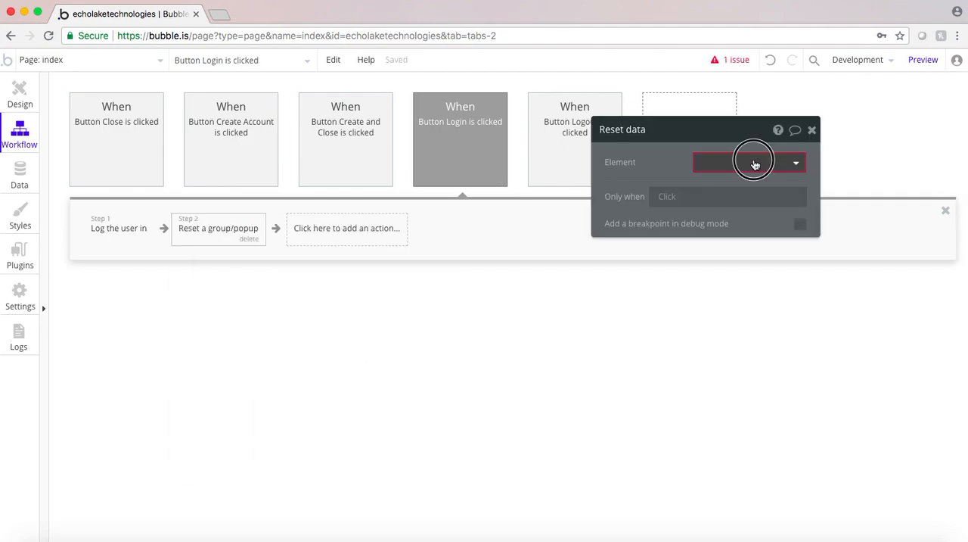
pyautogui.moveTo(707, 210)
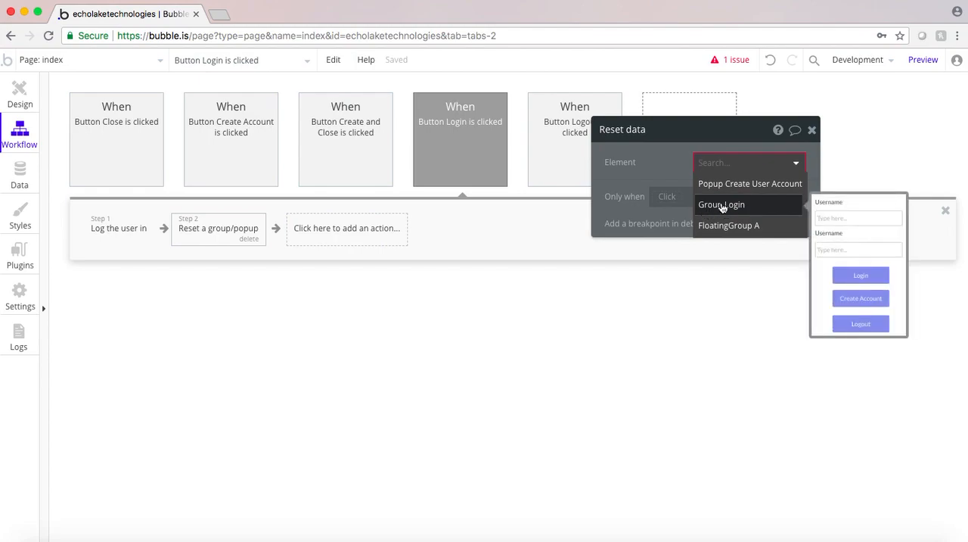
pyautogui.click(723, 207)
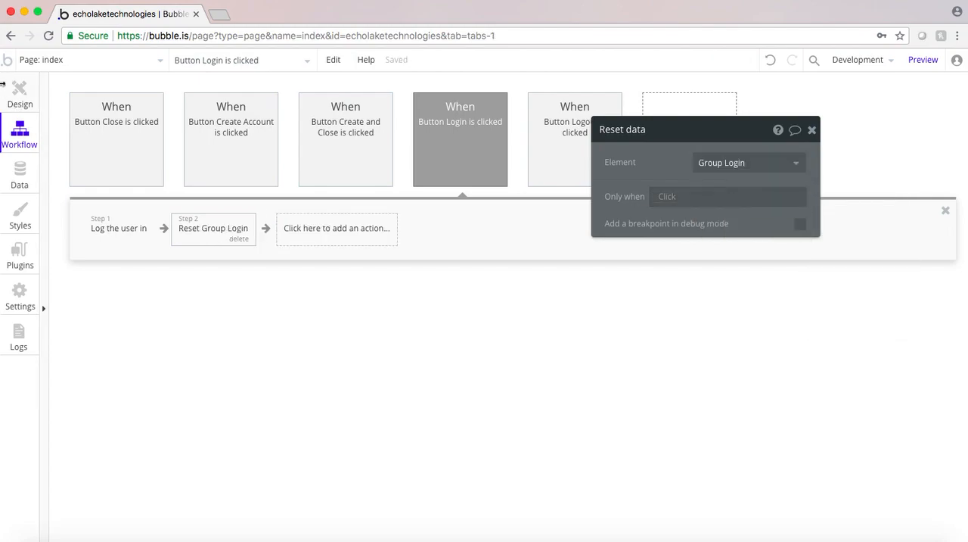
# Examine the reset action in the workflow of the Create User Account popup's Create and Close button, and return to the index page design
pyautogui.click(18, 93)
pyautogui.click(499, 422)
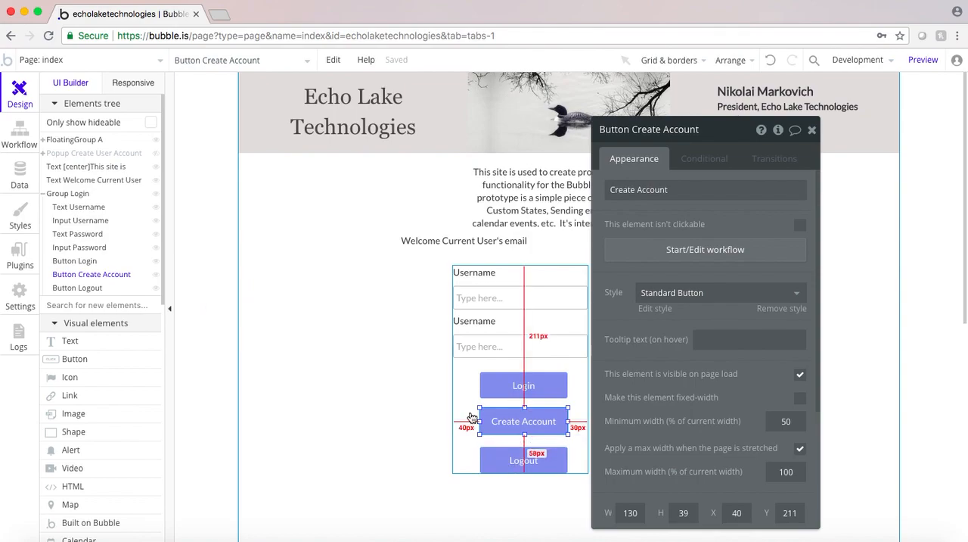
pyautogui.click(83, 153)
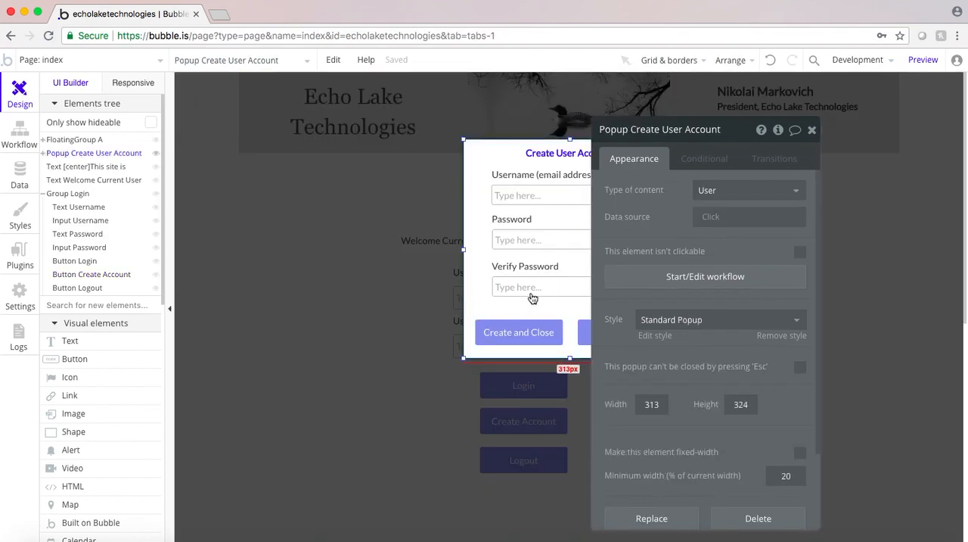
pyautogui.click(509, 332)
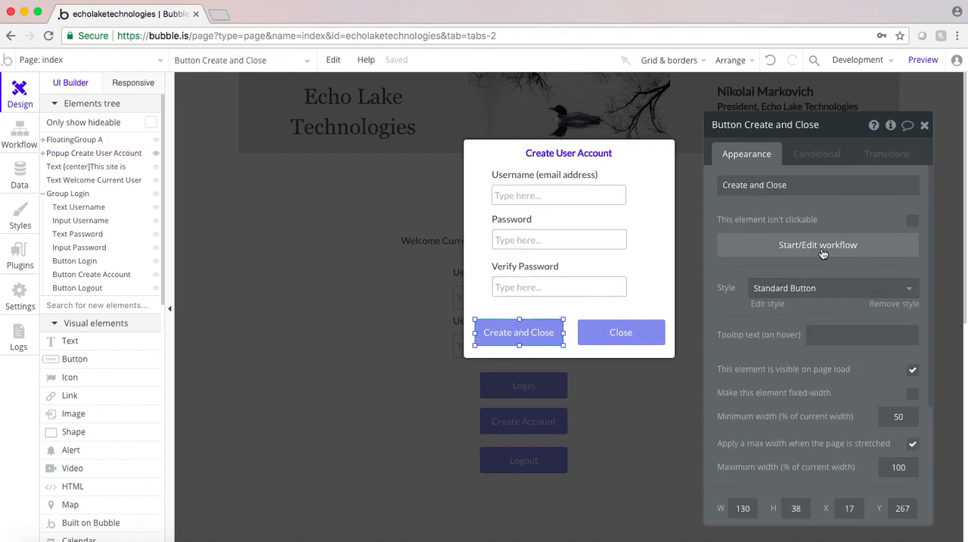
pyautogui.click(823, 245)
pyautogui.click(256, 229)
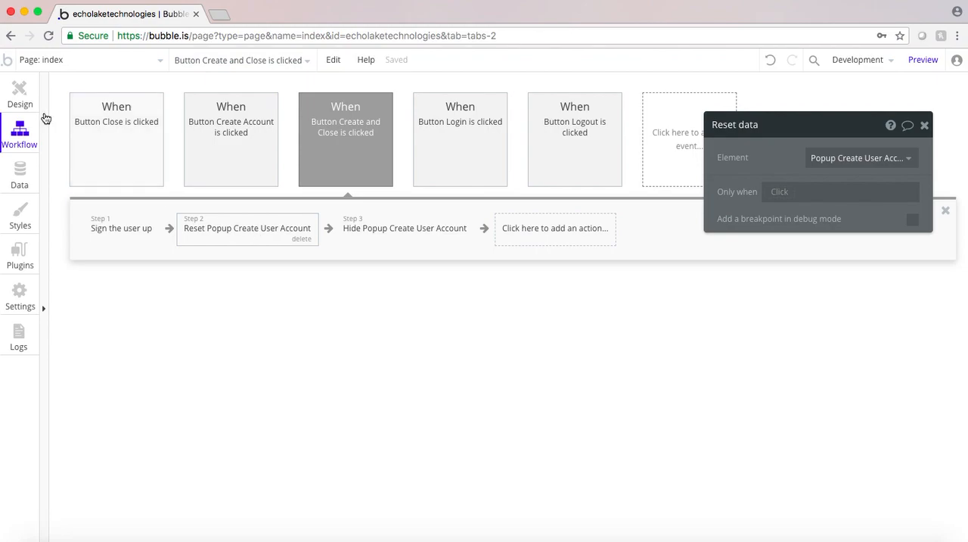
pyautogui.click(20, 92)
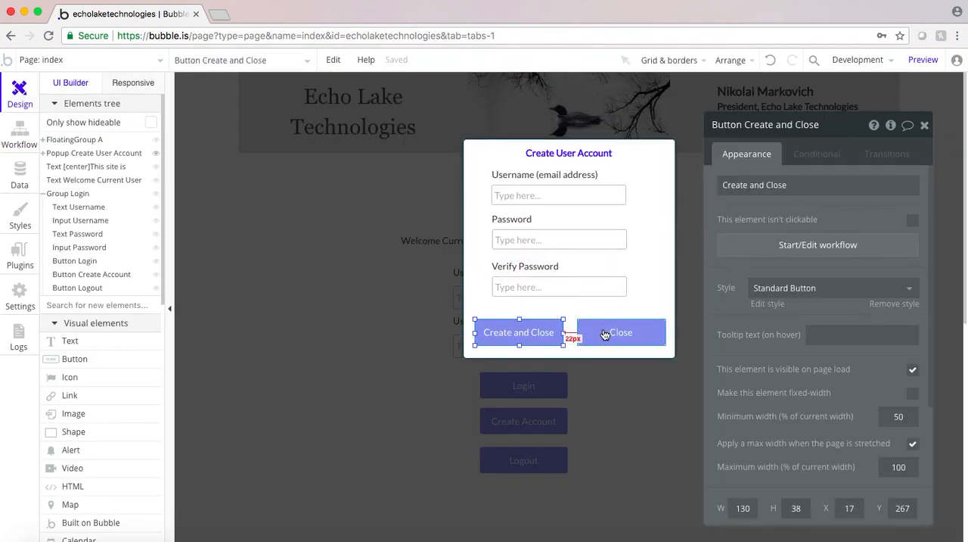
pyautogui.click(332, 363)
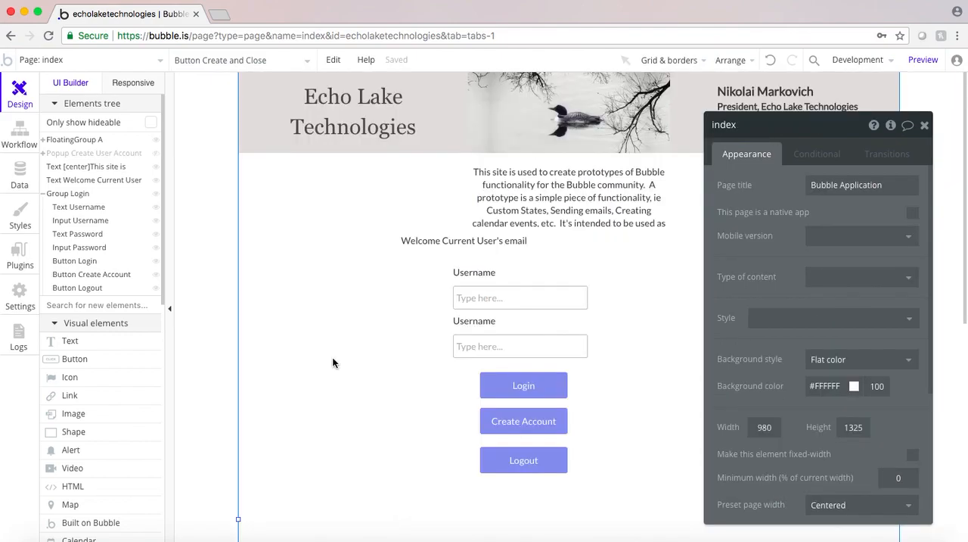
# Add a Reset data action for Group Login after the log-out step in the Logout button's workflow
pyautogui.click(519, 467)
pyautogui.click(766, 246)
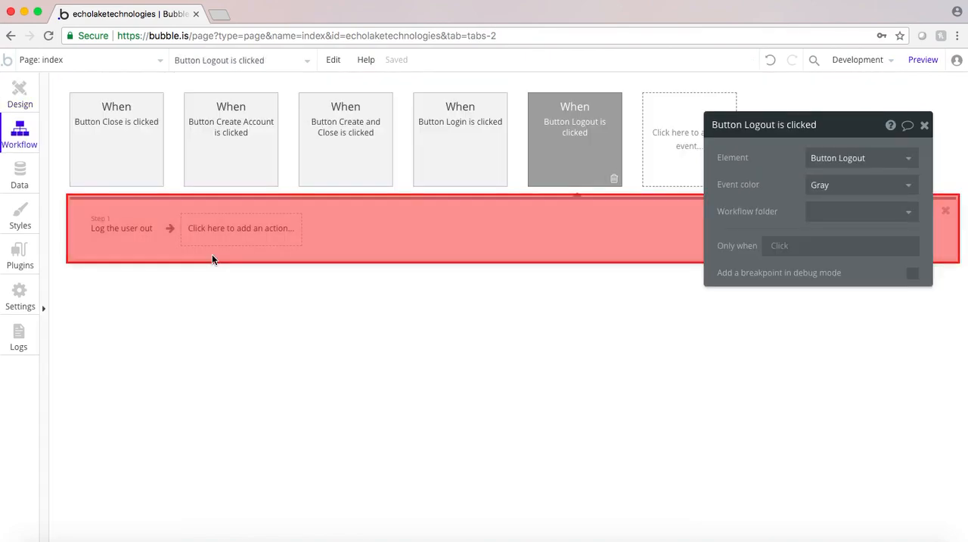
pyautogui.click(222, 233)
pyautogui.moveTo(227, 389)
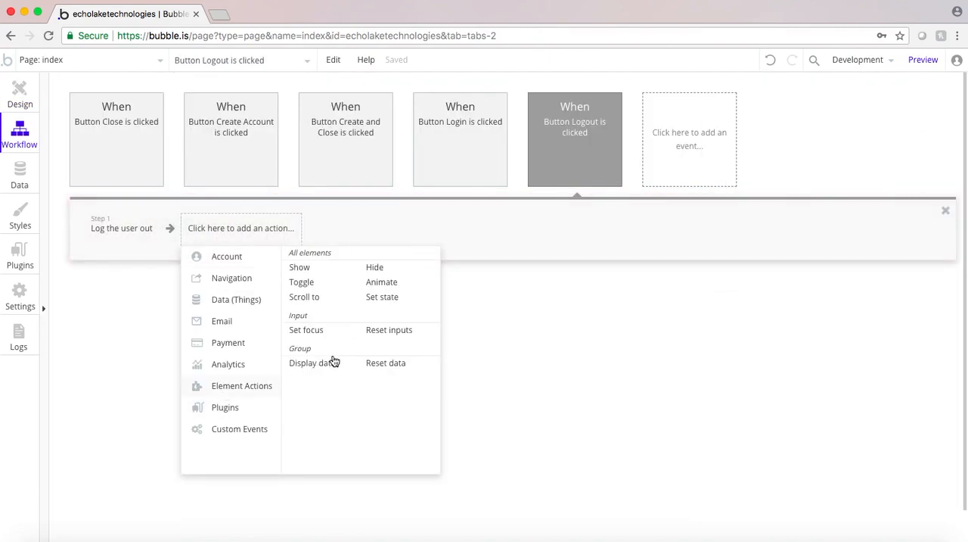
pyautogui.click(383, 363)
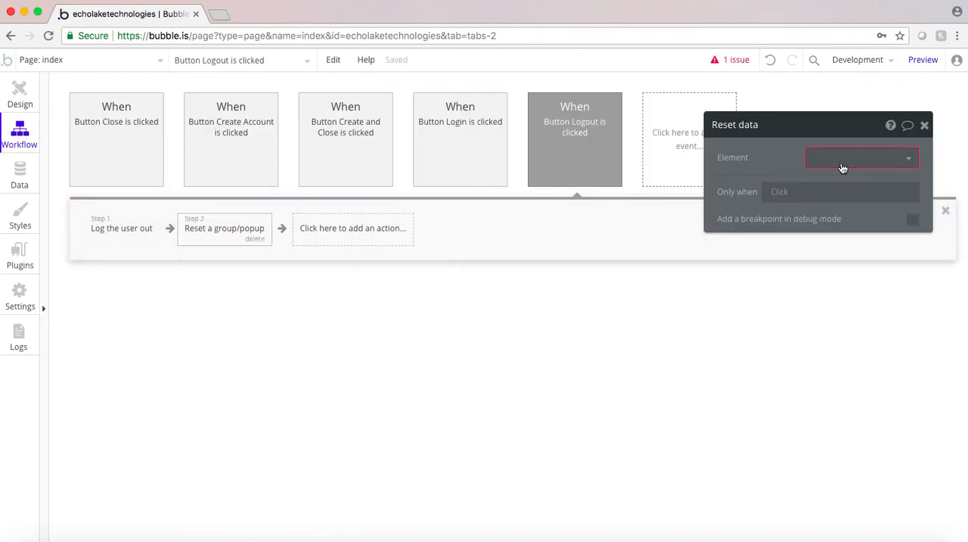
pyautogui.click(840, 199)
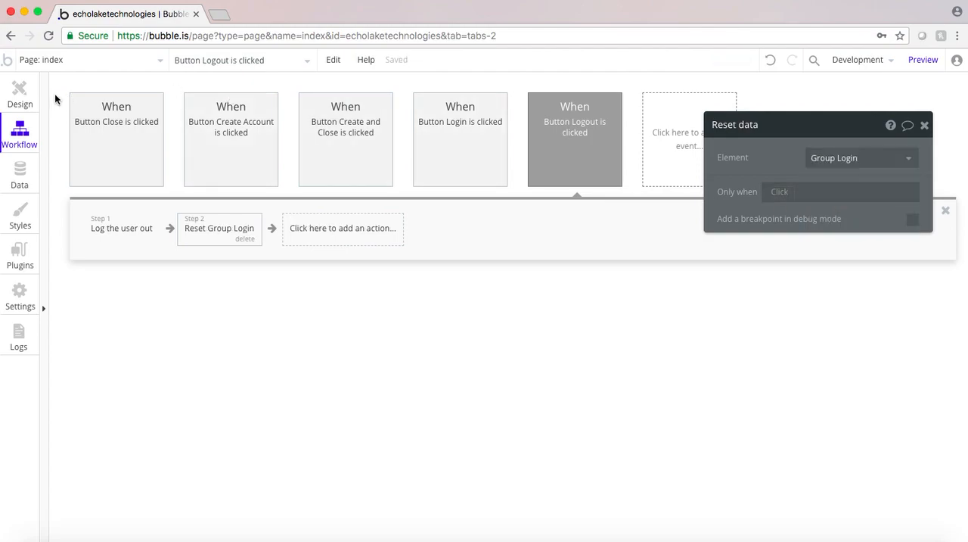
# Return to the page design and extend the Create User Account popup downward to make room below its buttons
pyautogui.click(20, 92)
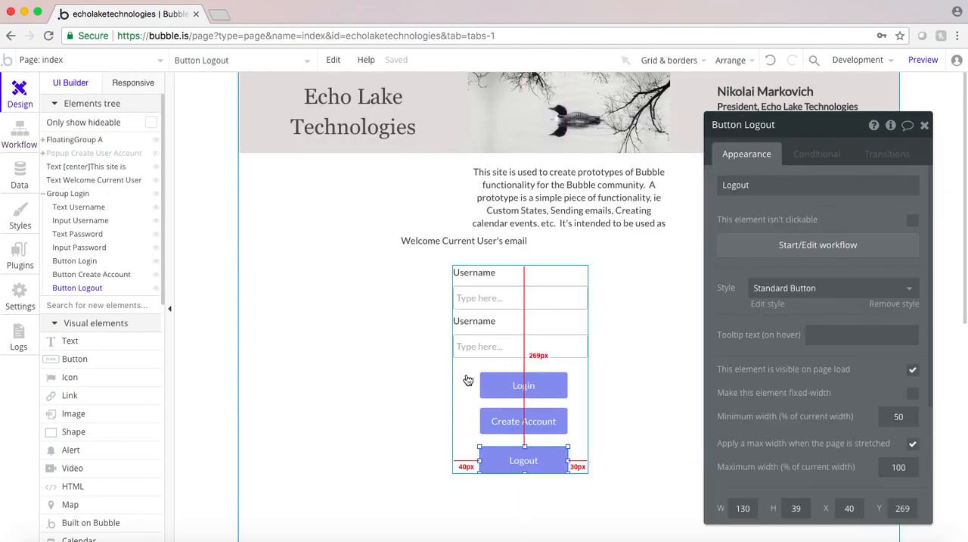
pyautogui.click(54, 153)
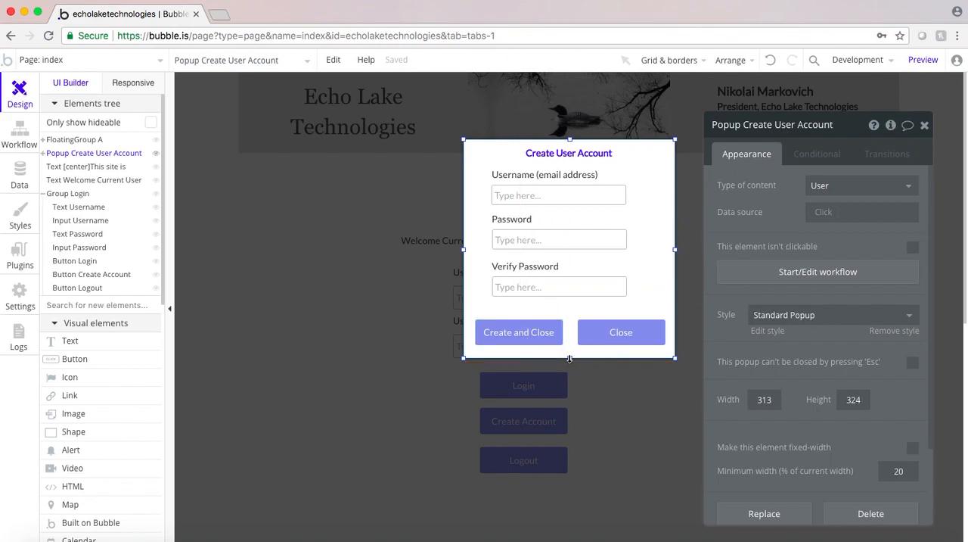
pyautogui.moveTo(568, 357); pyautogui.dragTo(569, 438)
# Move the Create and Close and Close buttons down together to the lower edge of the Create User Account popup
pyautogui.click(512, 341)
pyautogui.keyDown('shift'); pyautogui.click(594, 335); pyautogui.keyUp('shift')
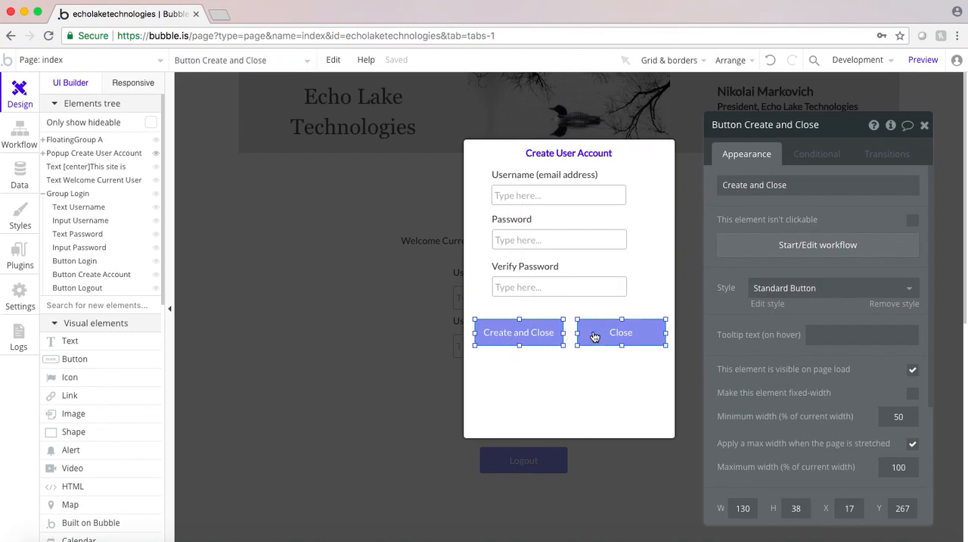
pyautogui.press('Down')
pyautogui.press('Down')
pyautogui.press('Down')
pyautogui.press('Down')
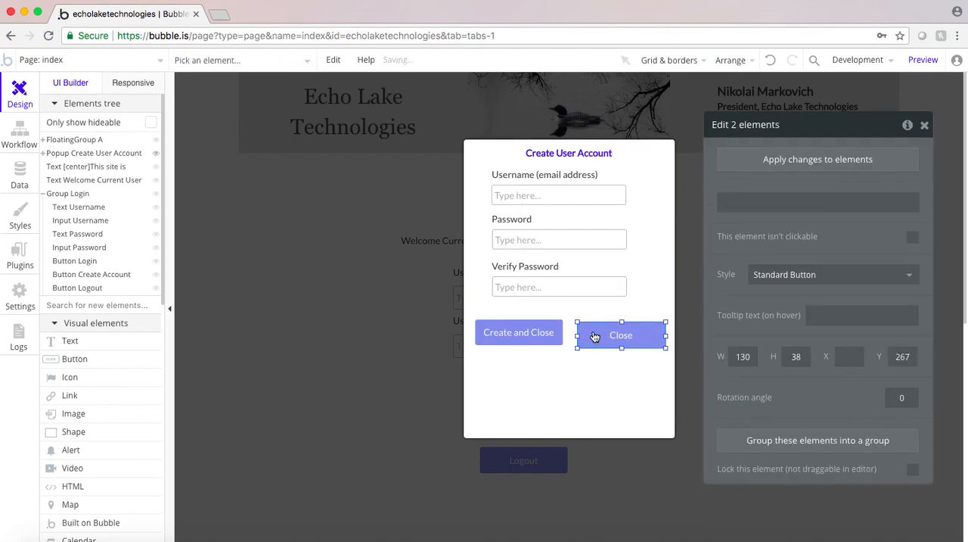
pyautogui.click(520, 332)
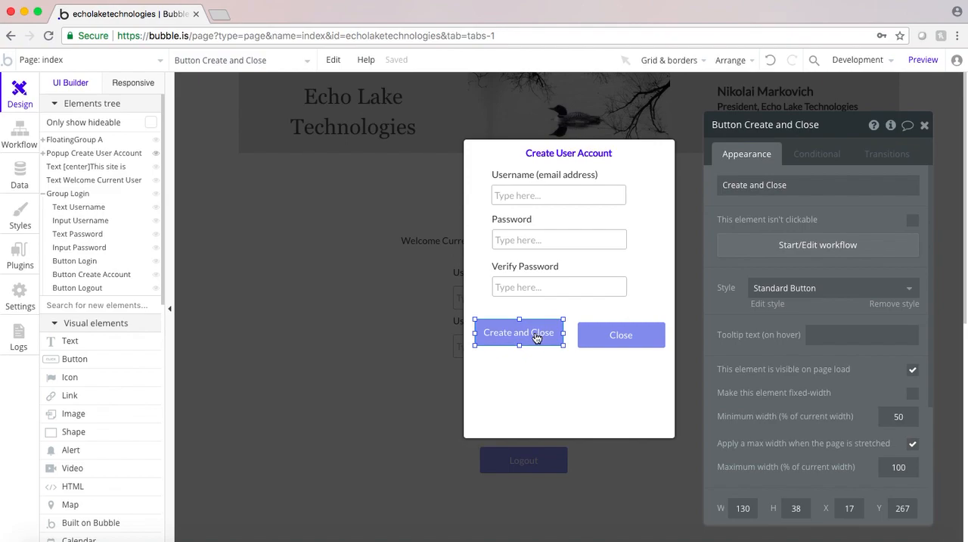
pyautogui.keyDown('shift'); pyautogui.click(593, 337); pyautogui.keyUp('shift')
pyautogui.moveTo(536, 336); pyautogui.dragTo(540, 410)
pyautogui.click(522, 320)
# Duplicate the Verify Password label and place the copy directly below the Verify Password input, aligned with the other labels
pyautogui.moveTo(522, 292)
pyautogui.mouseDown()
pyautogui.moveTo(514, 190)
pyautogui.moveTo(499, 179)
pyautogui.moveTo(520, 291)
pyautogui.mouseUp()
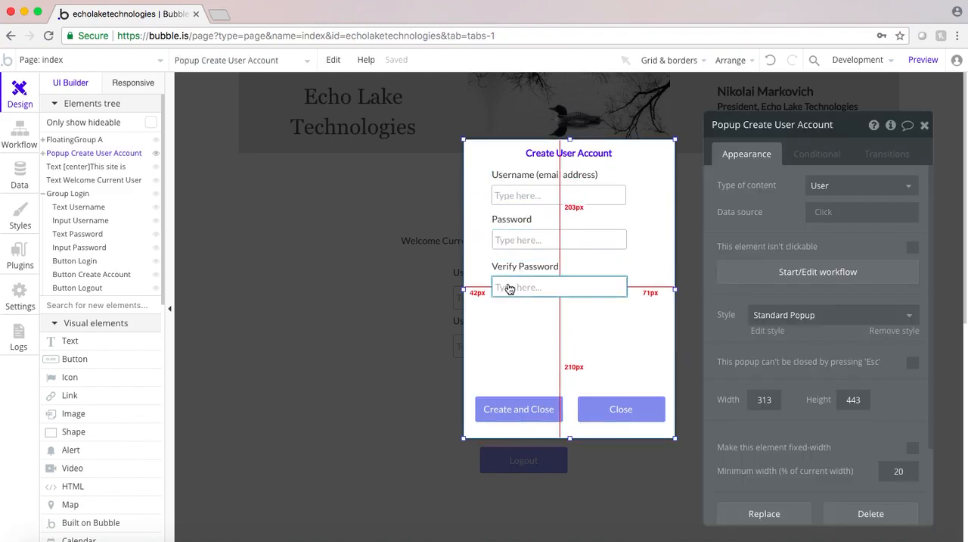
pyautogui.click(509, 265)
pyautogui.press('super+v')
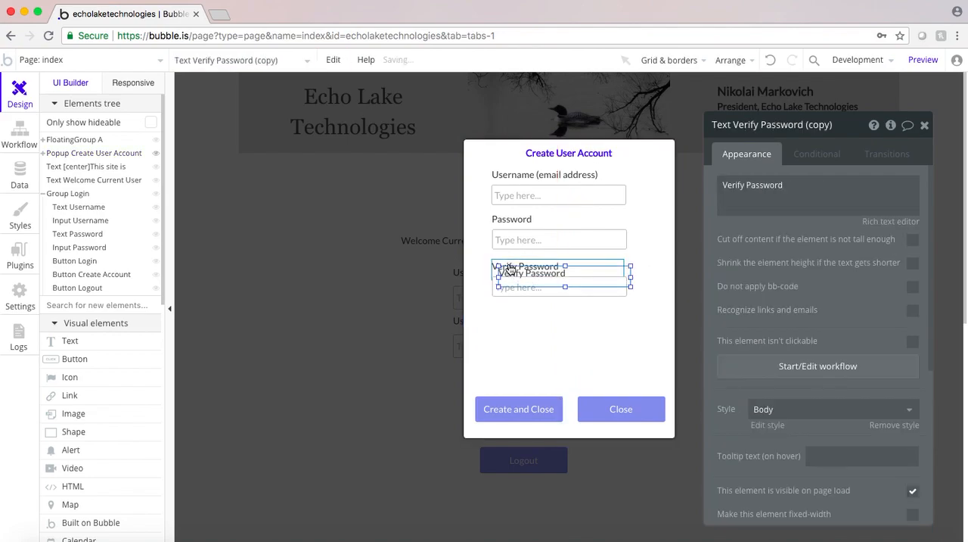
pyautogui.moveTo(529, 277); pyautogui.dragTo(521, 313)
# Set the copied label's text to Firstname and rename the element Text Firstname
pyautogui.click(738, 189)
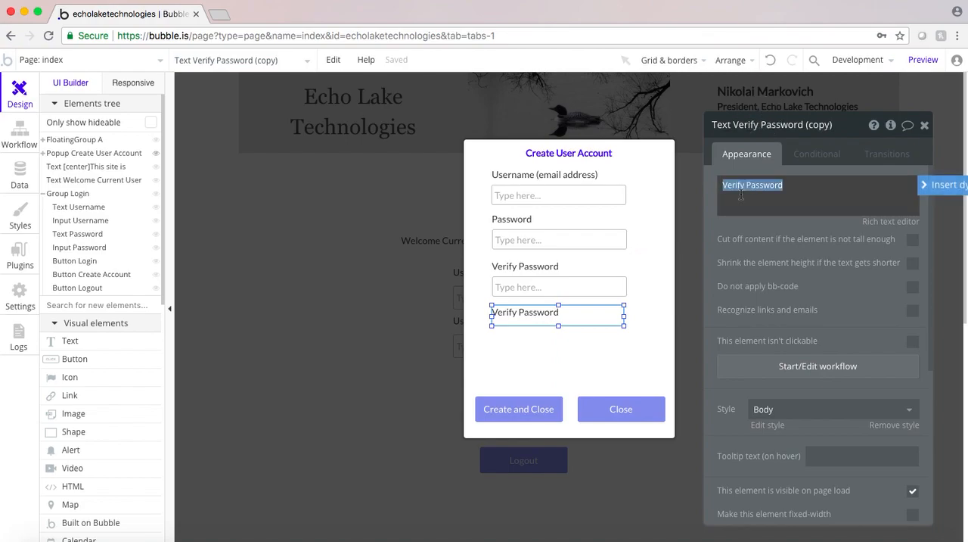
pyautogui.write('Firstname')
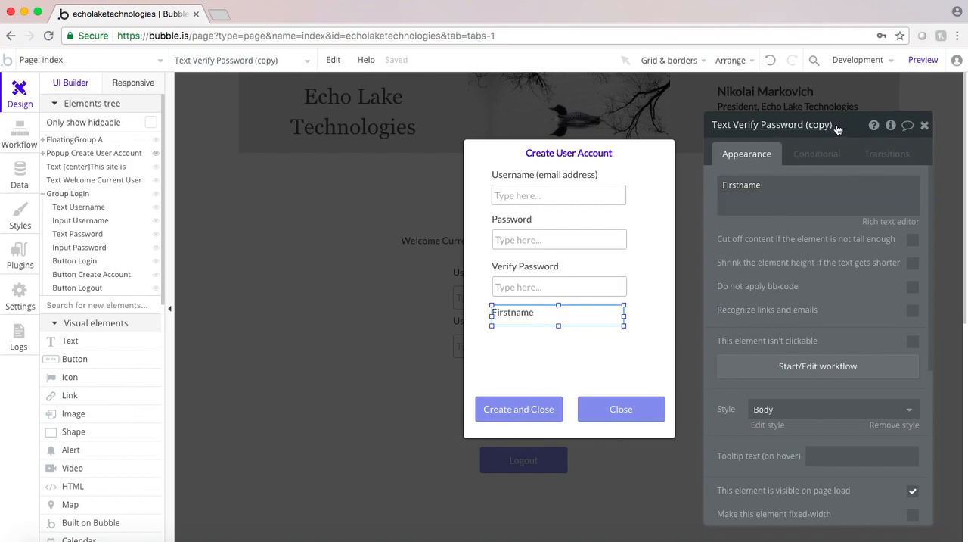
pyautogui.moveTo(837, 127); pyautogui.dragTo(734, 127)
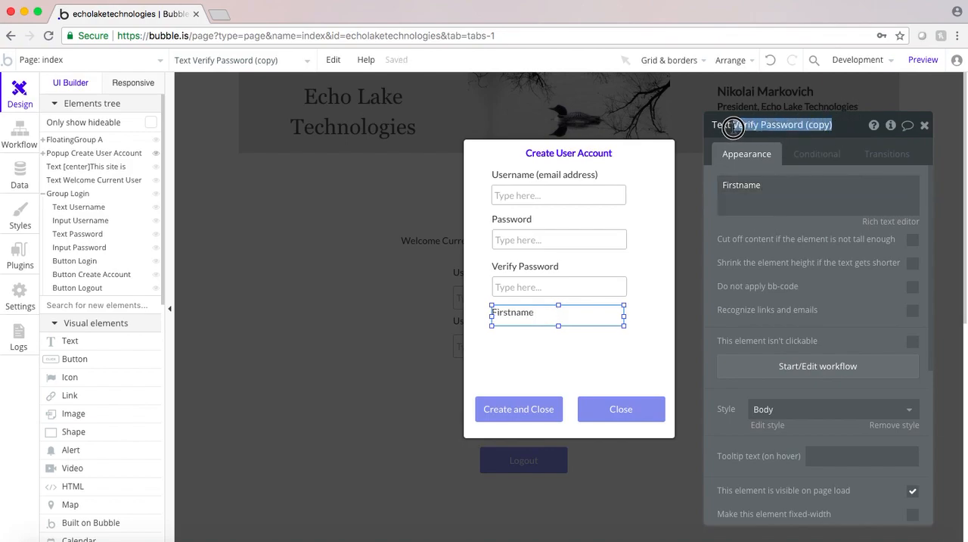
pyautogui.write('Firstna')
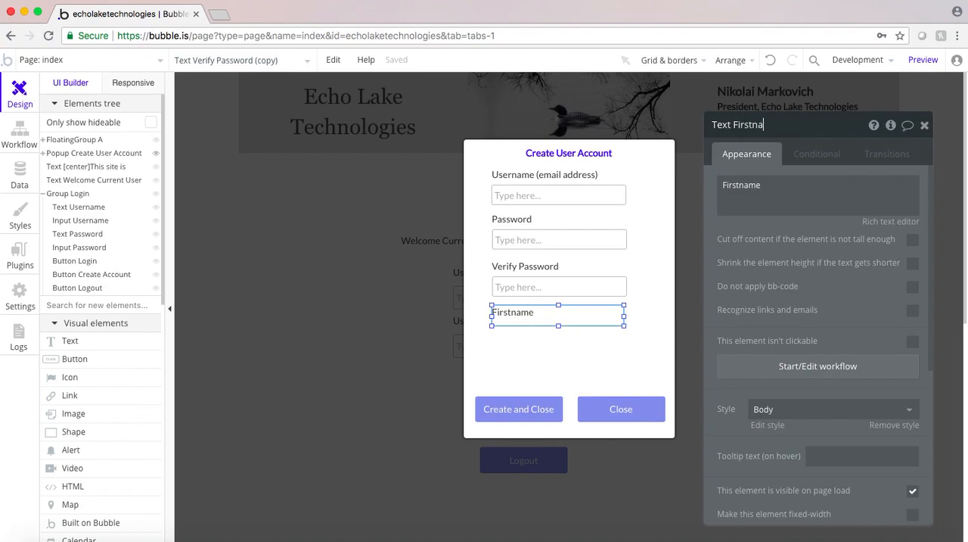
pyautogui.write('me')
pyautogui.press('Return')
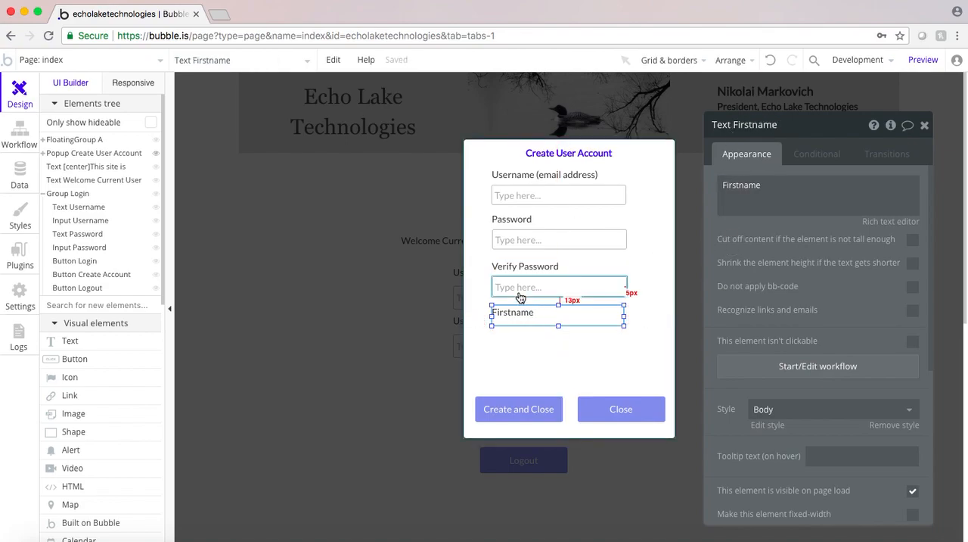
# Duplicate the Verify Password input and place the copy directly below the Firstname label
pyautogui.click(514, 287)
pyautogui.moveTo(514, 288)
pyautogui.mouseDown()
pyautogui.moveTo(504, 275)
pyautogui.moveTo(513, 286)
pyautogui.mouseUp()
pyautogui.hotkey('ctrl', 'c')
pyautogui.hotkey('ctrl', 'v')
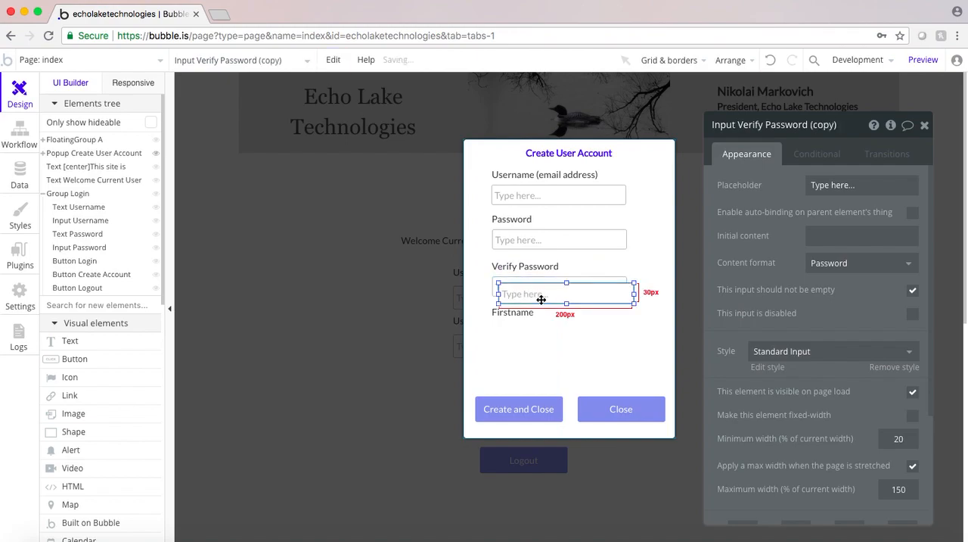
pyautogui.click(534, 335)
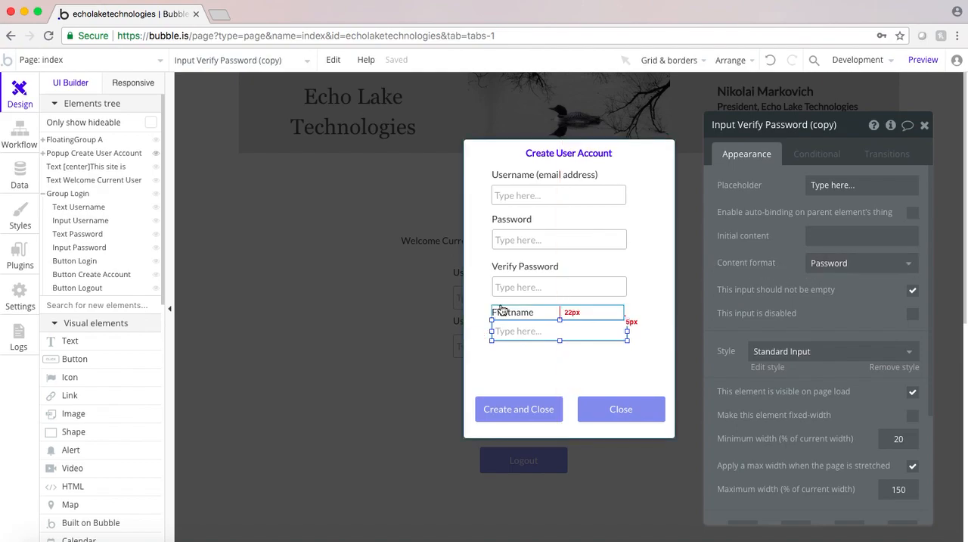
# Set the copied input's content format to Text and rename the element Input Firstname
pyautogui.click(832, 262)
pyautogui.click(817, 284)
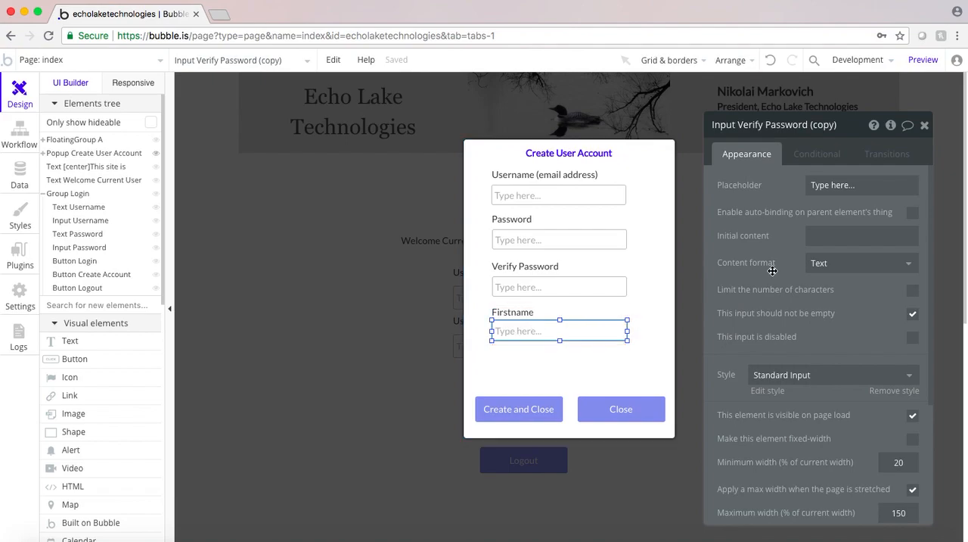
pyautogui.click(749, 126)
pyautogui.moveTo(739, 127); pyautogui.dragTo(872, 134)
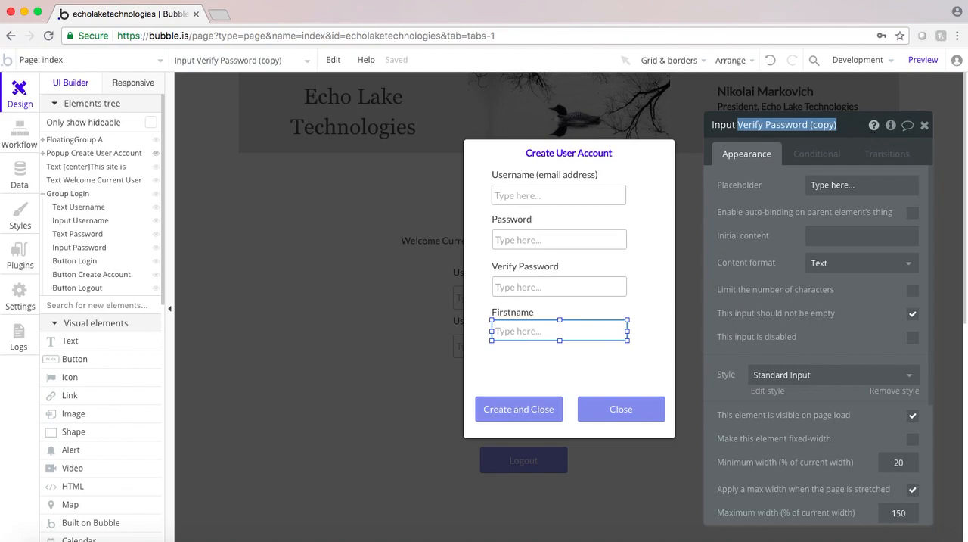
pyautogui.write('Firstn')
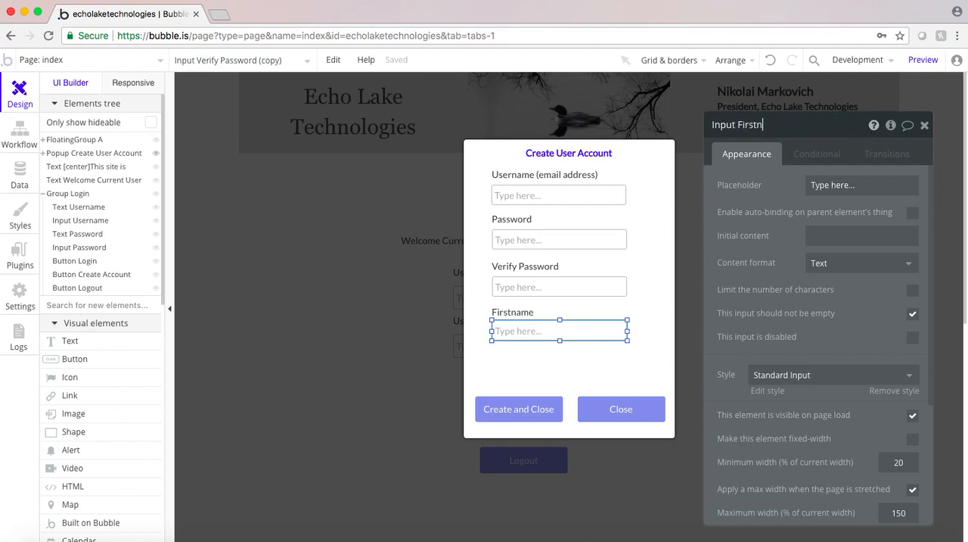
pyautogui.write('ame')
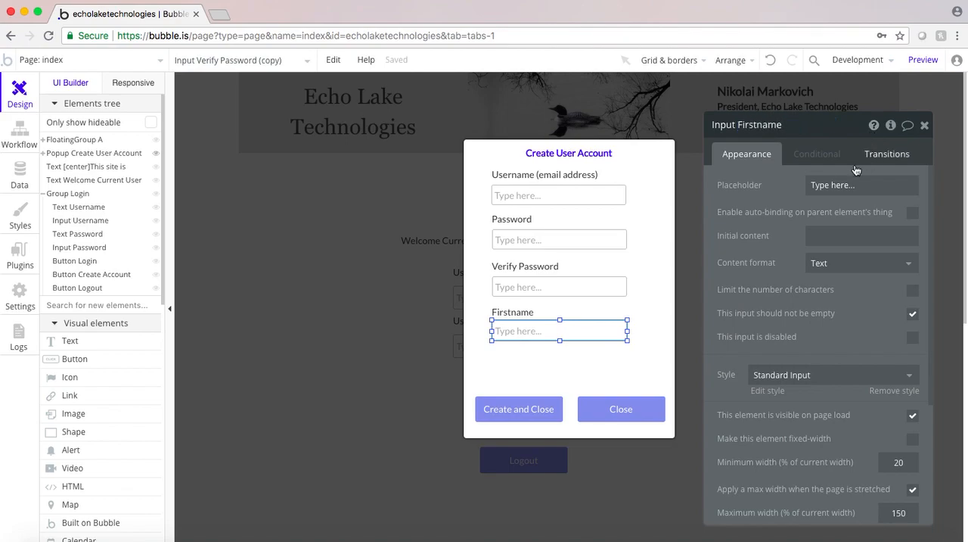
# Duplicate the Firstname label and place the copy just below the Firstname input
pyautogui.click(502, 311)
pyautogui.hotkey('ctrl', 'c')
pyautogui.hotkey('ctrl', 'v')
pyautogui.moveTo(501, 320); pyautogui.dragTo(509, 349)
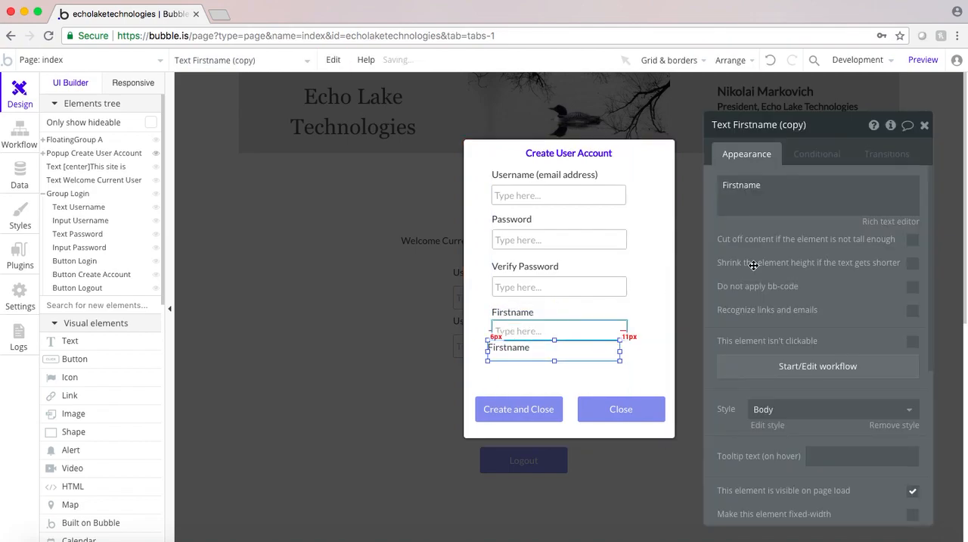
# Rename the copied label element Text Lastname and set its text to Lastname
pyautogui.click(807, 129)
pyautogui.moveTo(814, 125); pyautogui.dragTo(732, 131)
pyautogui.write('Lastname')
pyautogui.doubleClick(741, 185)
pyautogui.write('Lastname')
# Duplicate the Firstname input and place the copy directly below the Lastname label
pyautogui.click(519, 333)
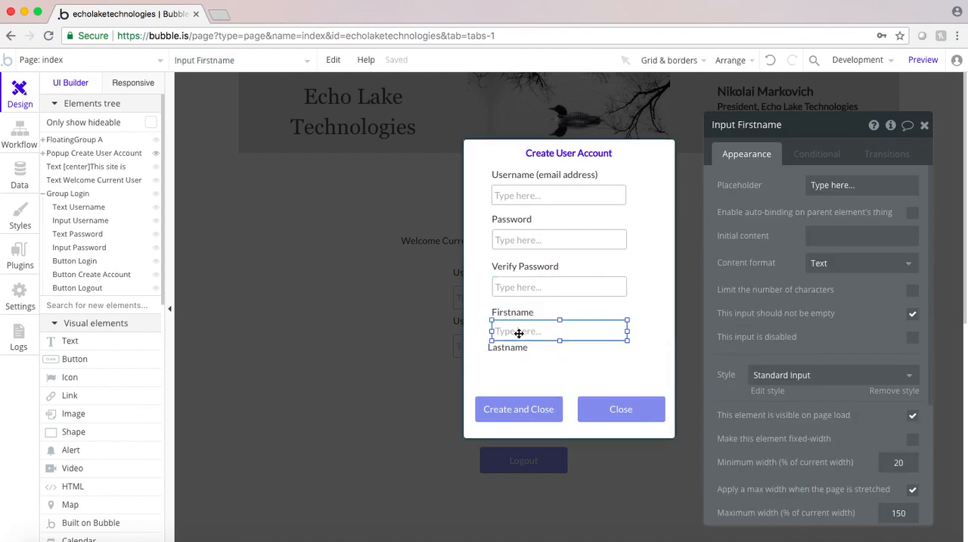
pyautogui.press('super+v')
pyautogui.moveTo(540, 343); pyautogui.dragTo(534, 371)
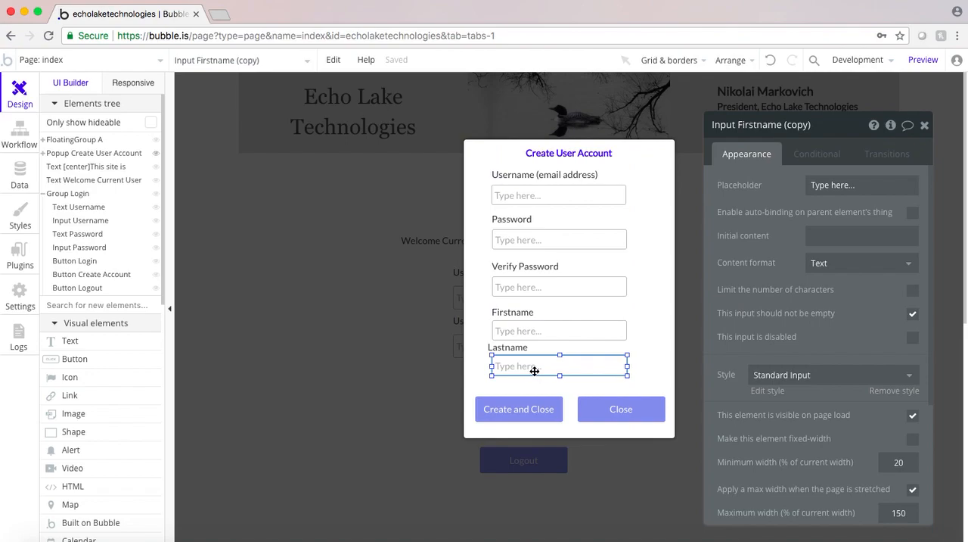
pyautogui.rightClick(541, 366)
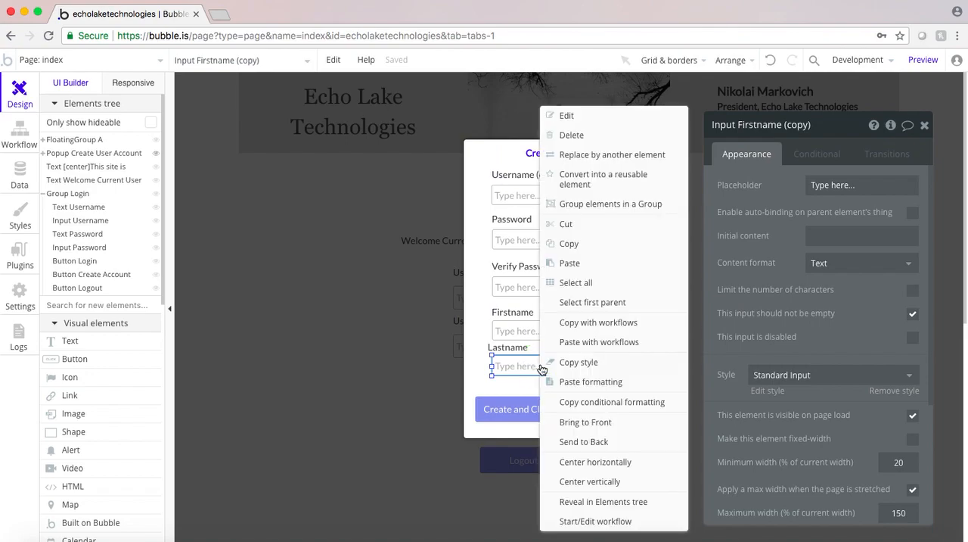
pyautogui.click(497, 376)
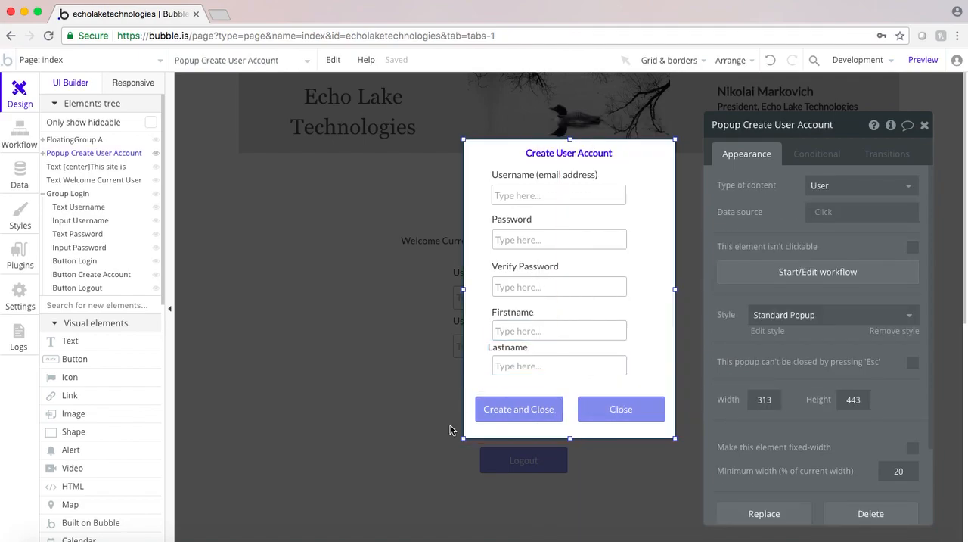
pyautogui.moveTo(575, 348)
pyautogui.mouseDown()
pyautogui.moveTo(566, 360)
pyautogui.moveTo(593, 346)
pyautogui.mouseUp()
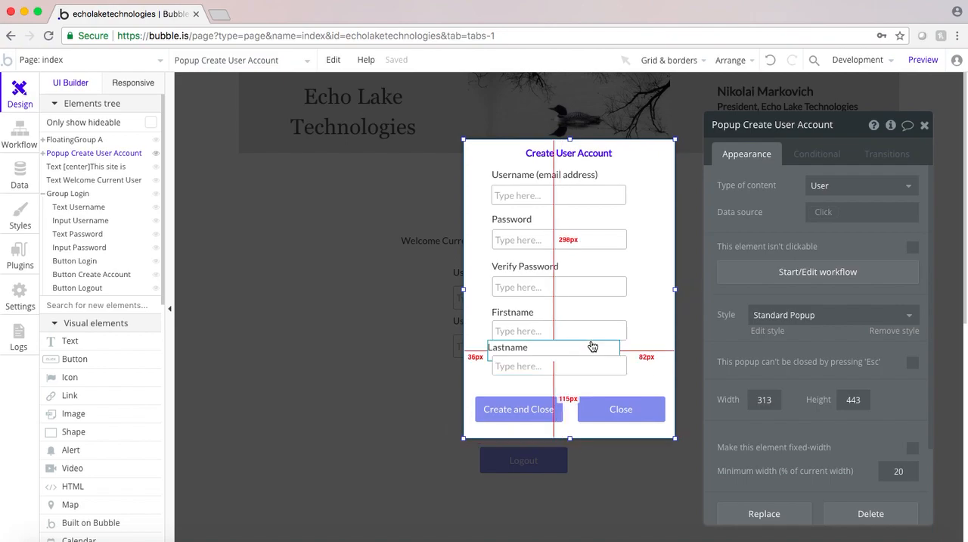
# Rename the copied input element to match the Lastname label above it
pyautogui.click(520, 370)
pyautogui.click(826, 122)
pyautogui.moveTo(820, 121); pyautogui.dragTo(739, 125)
pyautogui.click(770, 122)
pyautogui.write('Lsa')
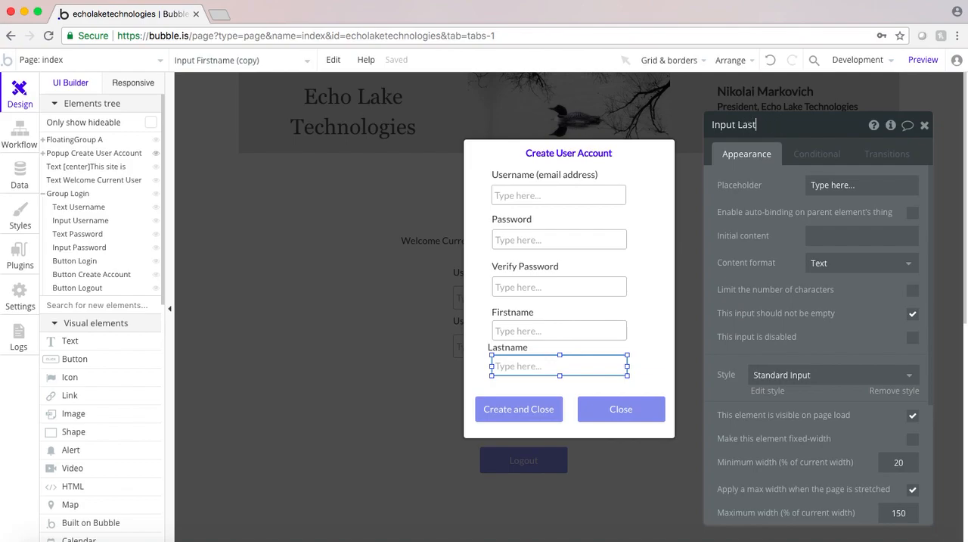
pyautogui.press('Return')
# Align the Lastname label with its input, and nudge the Firstname input, Lastname label and Lastname input down slightly
pyautogui.click(507, 351)
pyautogui.moveTo(507, 351); pyautogui.dragTo(513, 351)
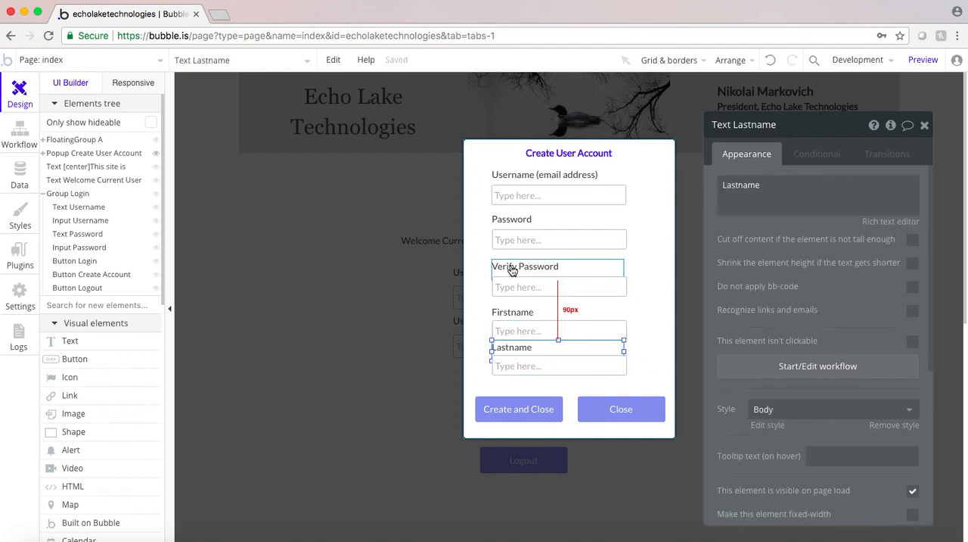
pyautogui.click(510, 327)
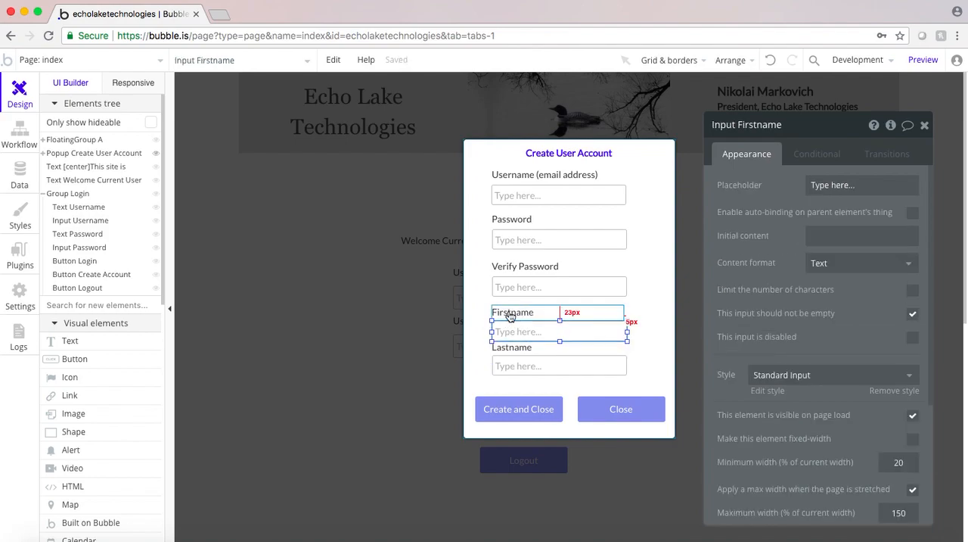
pyautogui.click(510, 321)
pyautogui.click(512, 349)
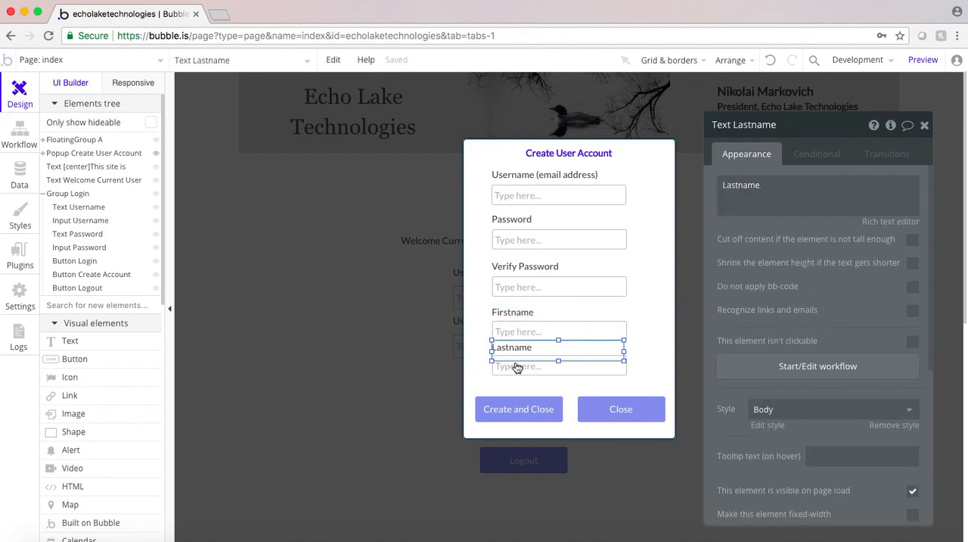
pyautogui.keyDown('shift'); pyautogui.click(515, 369); pyautogui.keyUp('shift')
pyautogui.moveTo(514, 368); pyautogui.dragTo(514, 373)
pyautogui.click(476, 355)
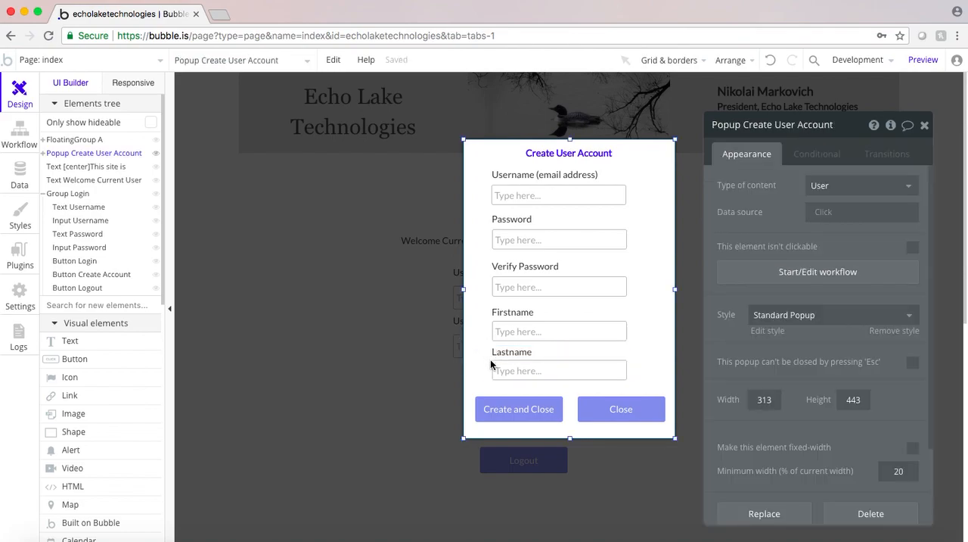
# Compare the position values of the Create and Close and Close buttons and of the Firstname and Lastname labels
pyautogui.click(543, 411)
pyautogui.scroll(-3, 825, 431)
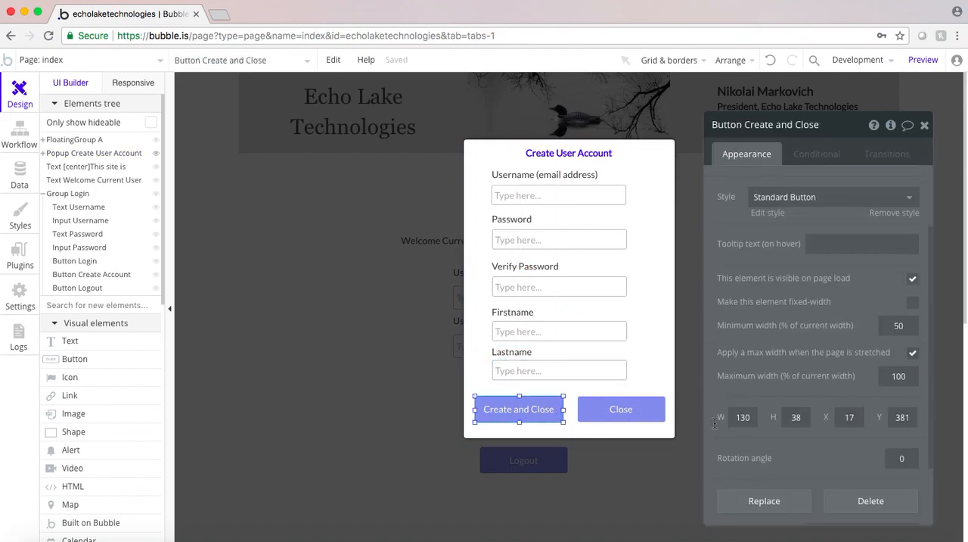
pyautogui.click(589, 417)
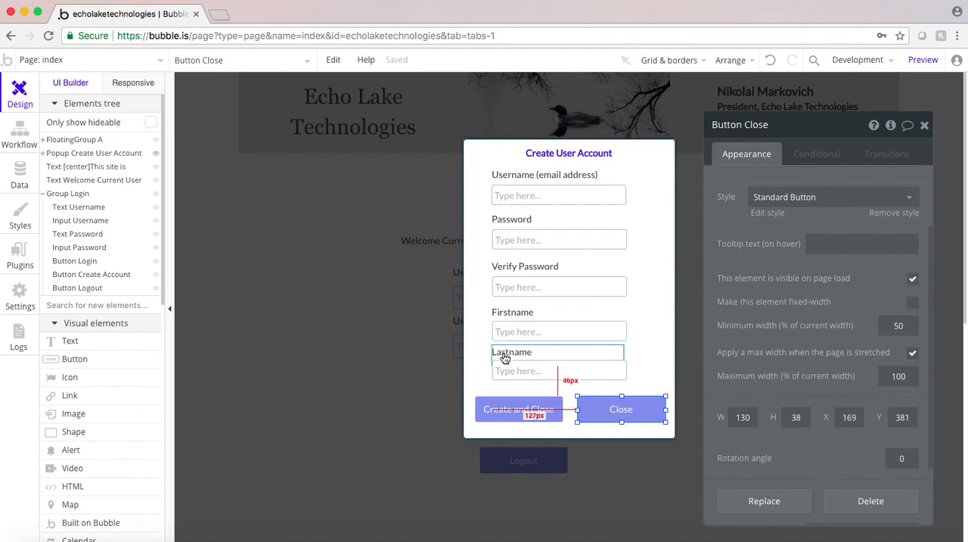
pyautogui.click(502, 314)
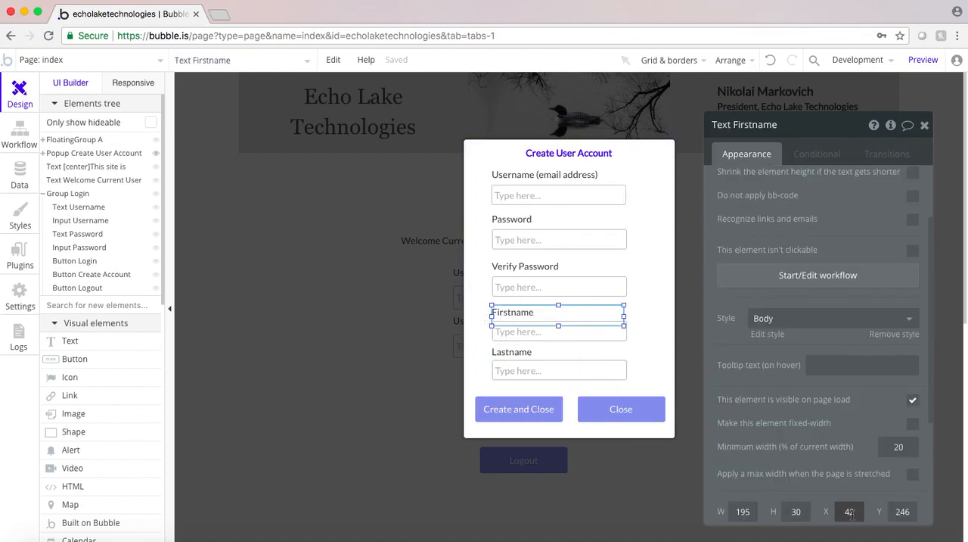
pyautogui.click(498, 358)
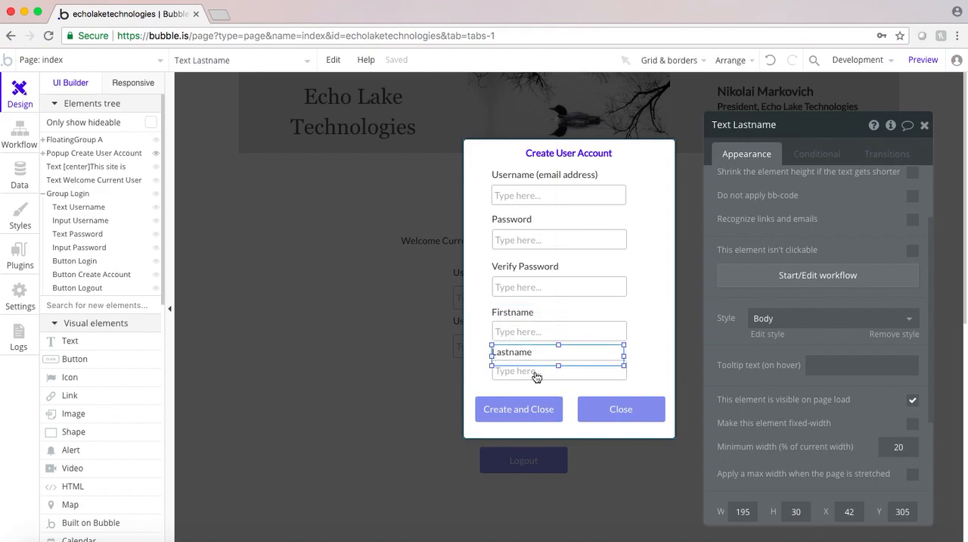
# Open the Sign the user up action in the Create and Close button's workflow and move its property editor aside
pyautogui.click(496, 402)
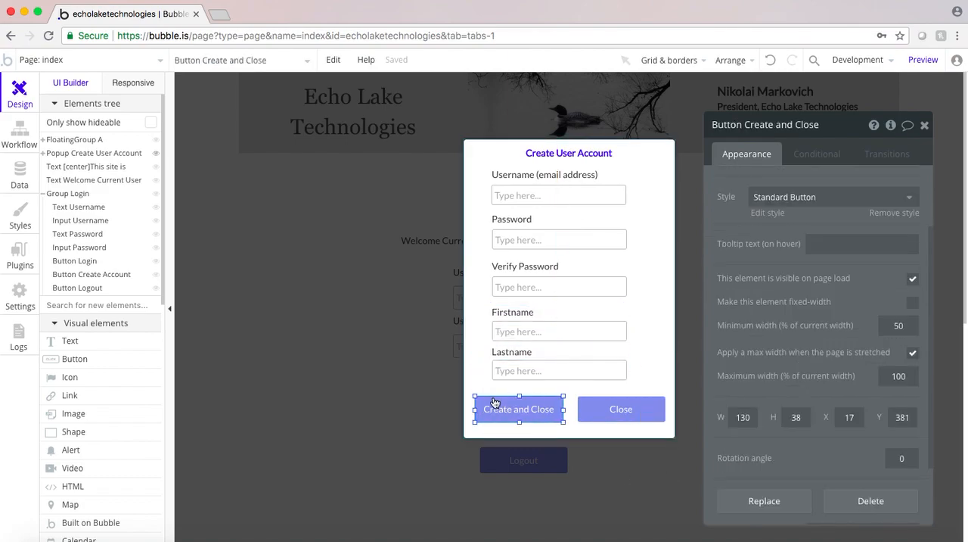
pyautogui.scroll(3, 756, 265)
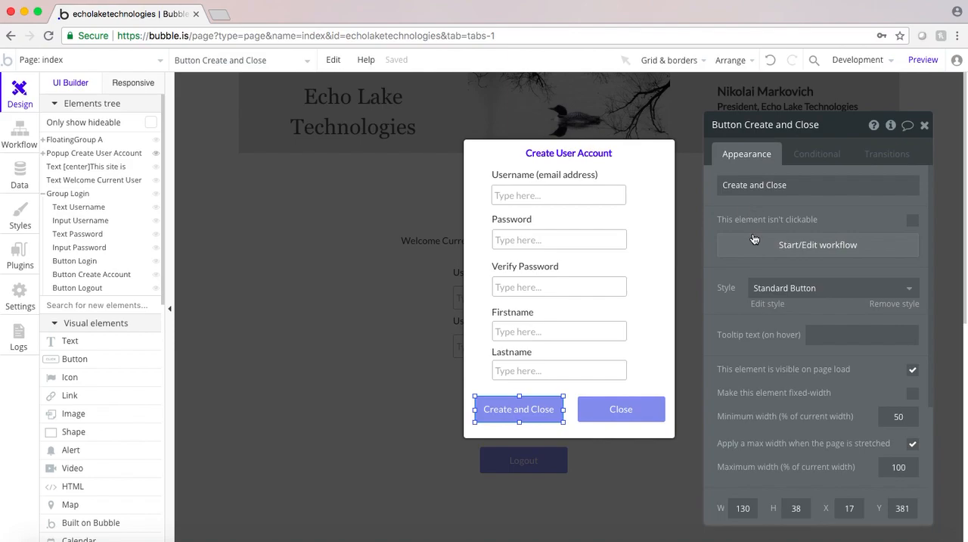
pyautogui.click(754, 239)
pyautogui.click(111, 229)
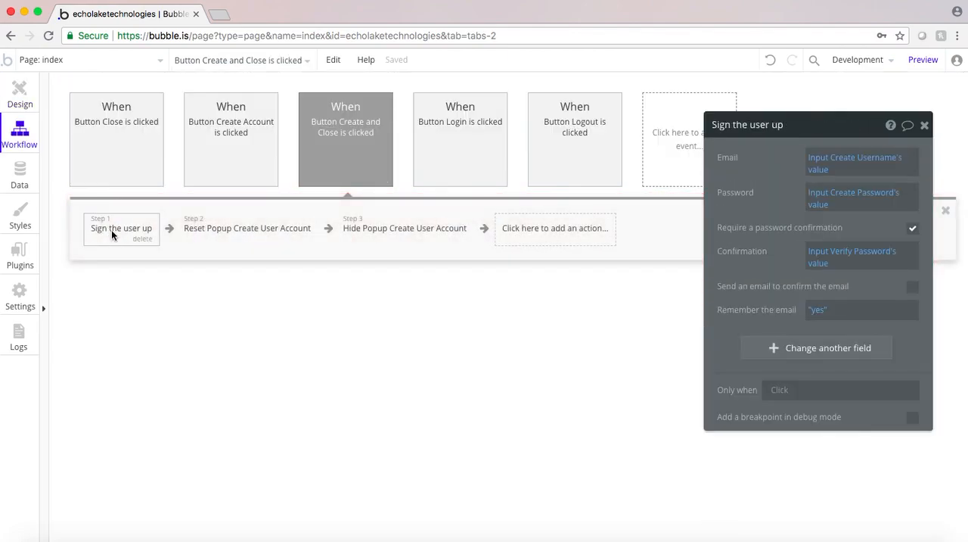
pyautogui.moveTo(762, 169); pyautogui.dragTo(668, 172)
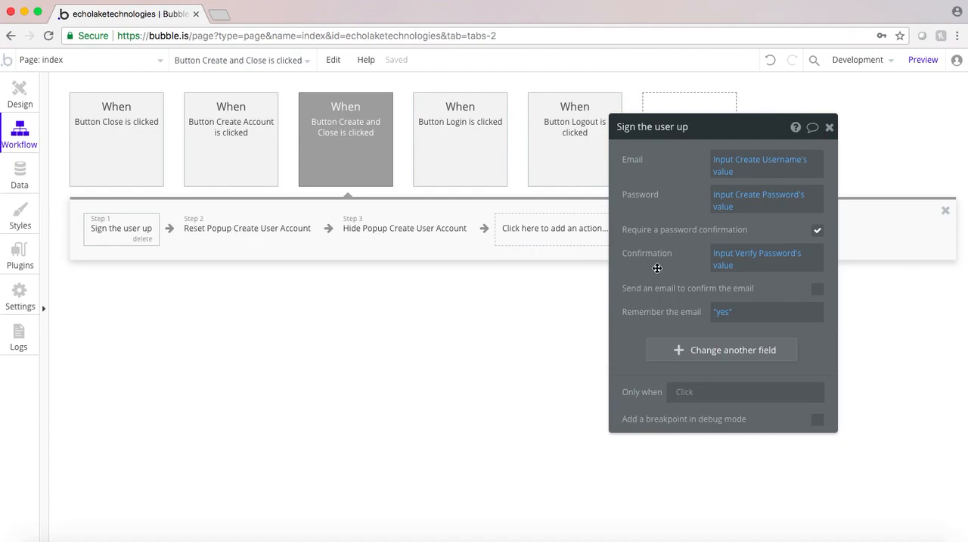
# Add a blank field row to the Sign the user up action and browse the available User fields
pyautogui.click(676, 353)
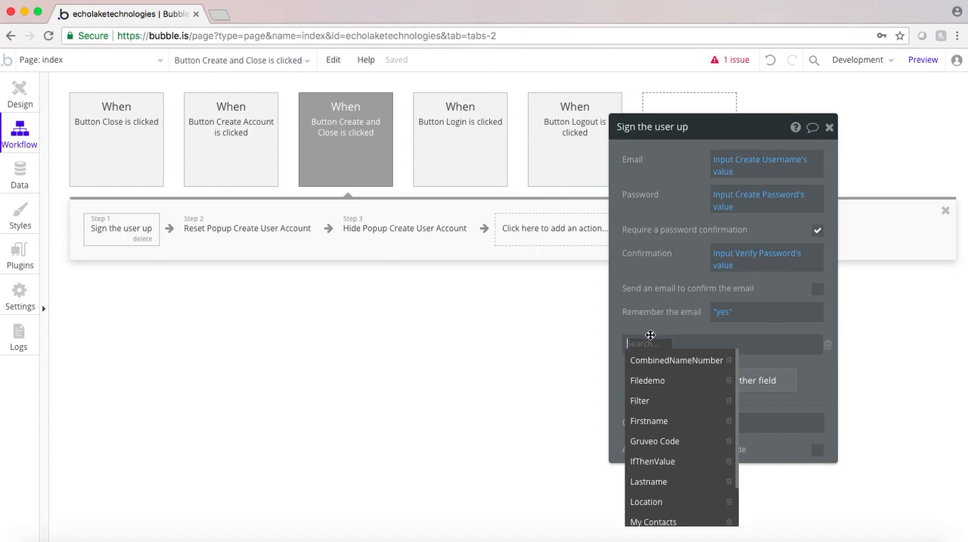
pyautogui.scroll(-2, 654, 424)
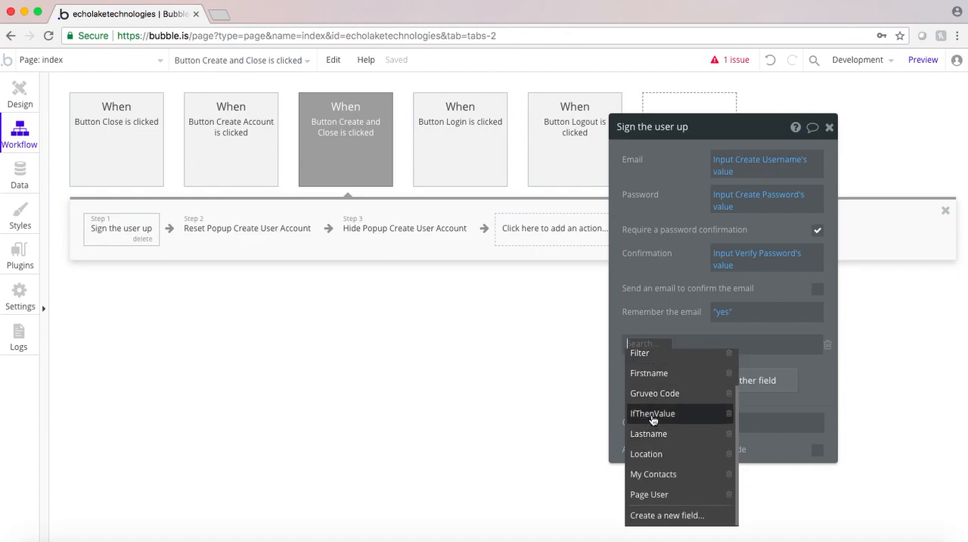
pyautogui.click(655, 322)
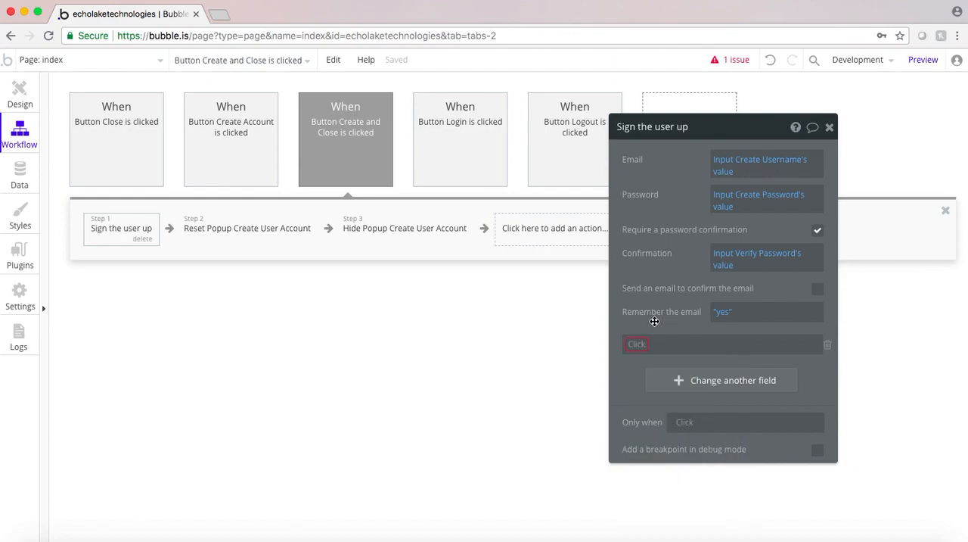
# Examine the fields defined for the User data type in the app's data
pyautogui.click(18, 173)
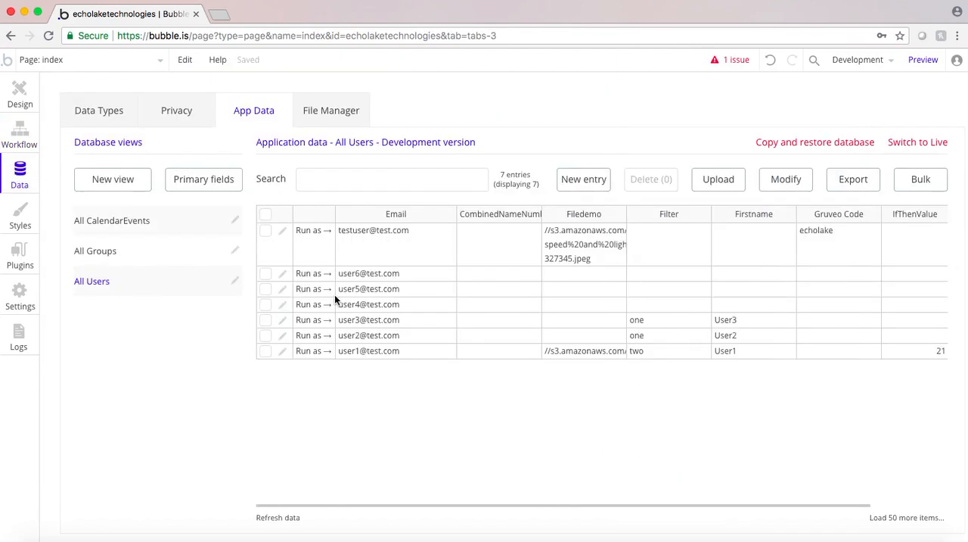
pyautogui.click(96, 121)
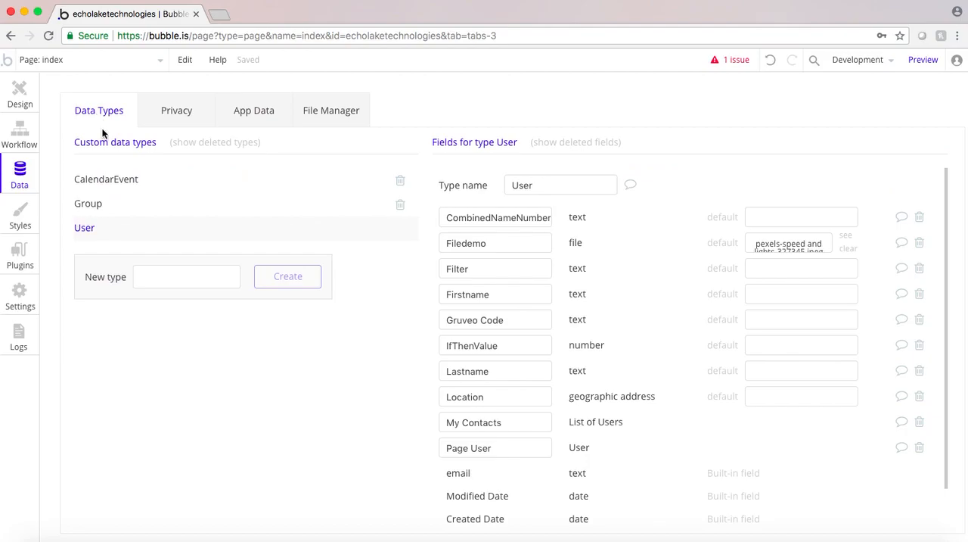
pyautogui.scroll(-2, 603, 452)
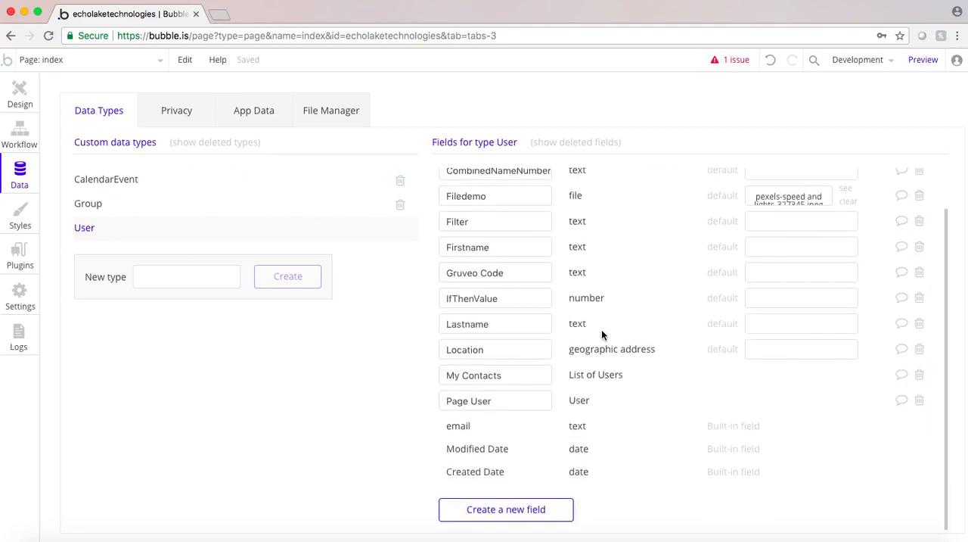
pyautogui.scroll(2, 602, 332)
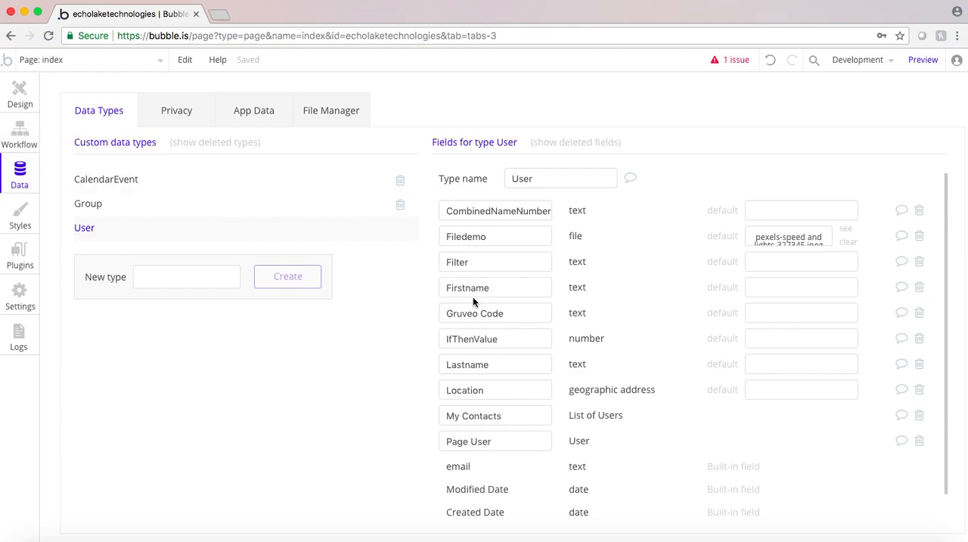
# In the Sign the user up action, set the blank field row to Firstname = Input Firstname's value
pyautogui.click(21, 138)
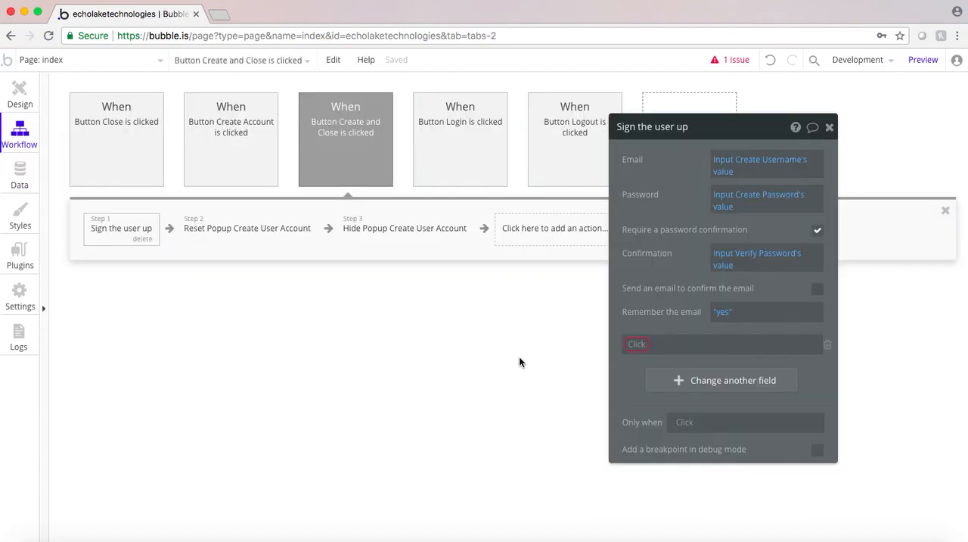
pyautogui.click(637, 346)
pyautogui.click(660, 423)
pyautogui.click(843, 346)
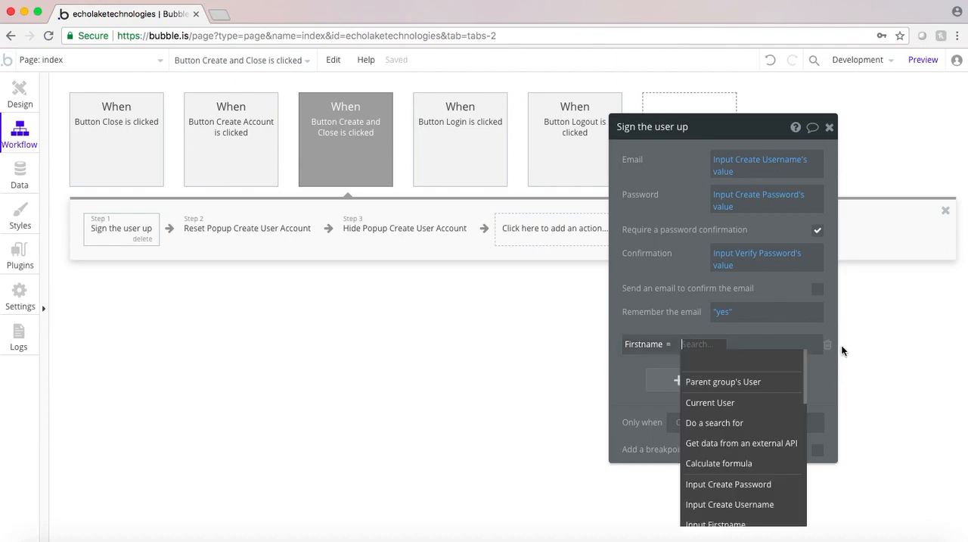
pyautogui.scroll(-3, 751, 446)
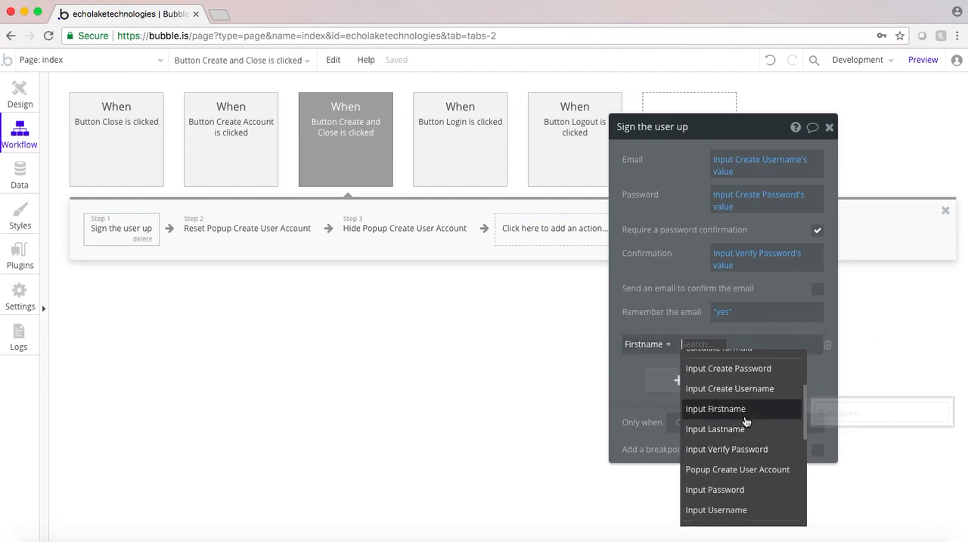
pyautogui.click(744, 409)
pyautogui.click(760, 362)
# Add another field to the Sign the user up action and set Lastname = Input Lastname's value
pyautogui.click(673, 382)
pyautogui.click(637, 375)
pyautogui.scroll(-2, 657, 477)
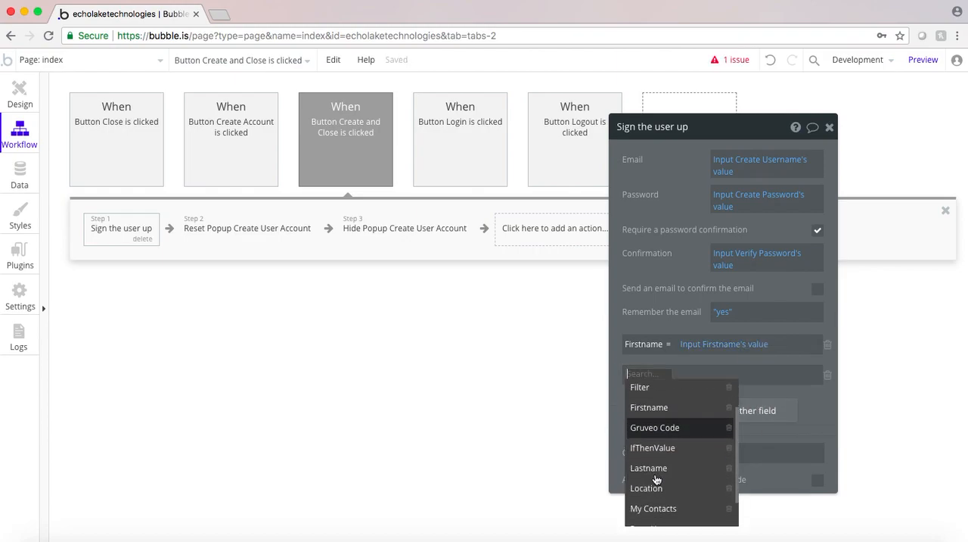
pyautogui.click(655, 469)
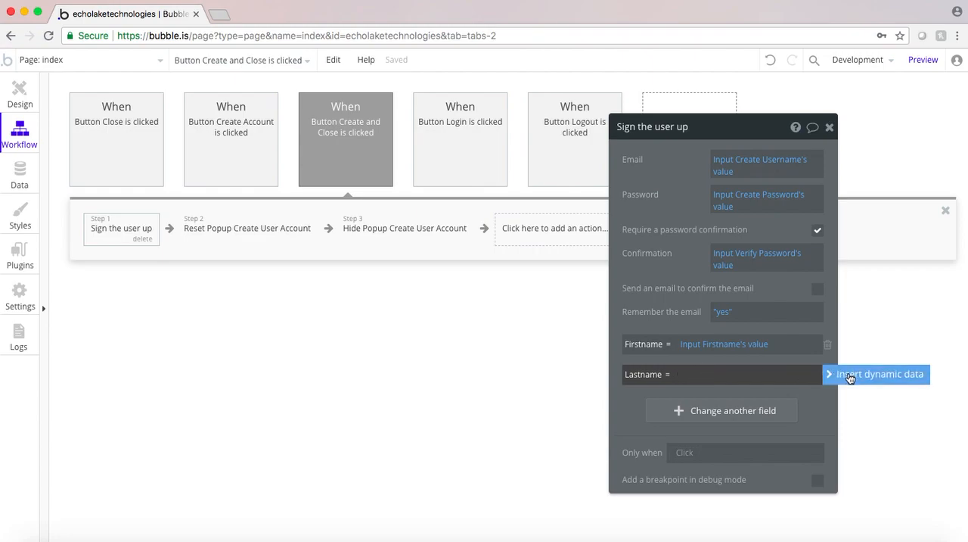
pyautogui.click(839, 374)
pyautogui.scroll(-3, 759, 481)
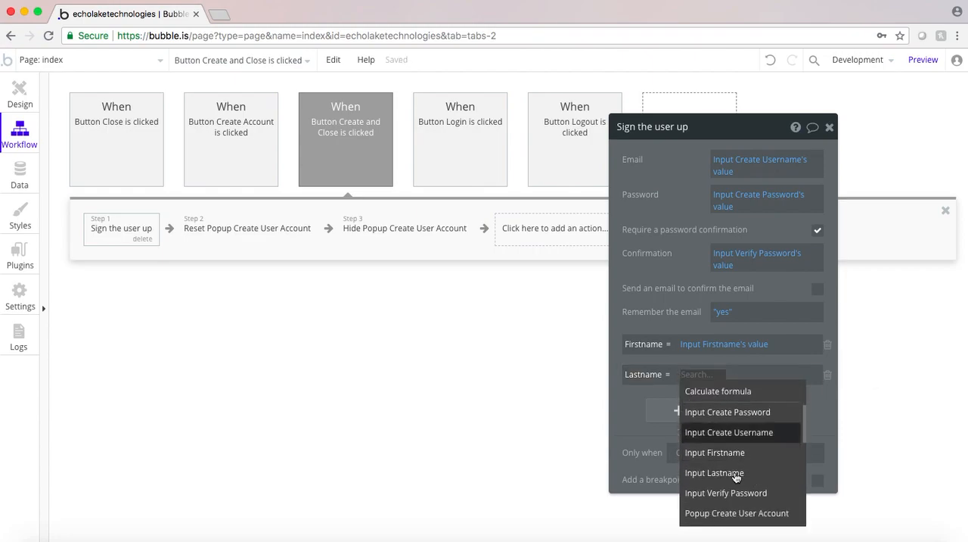
pyautogui.click(721, 476)
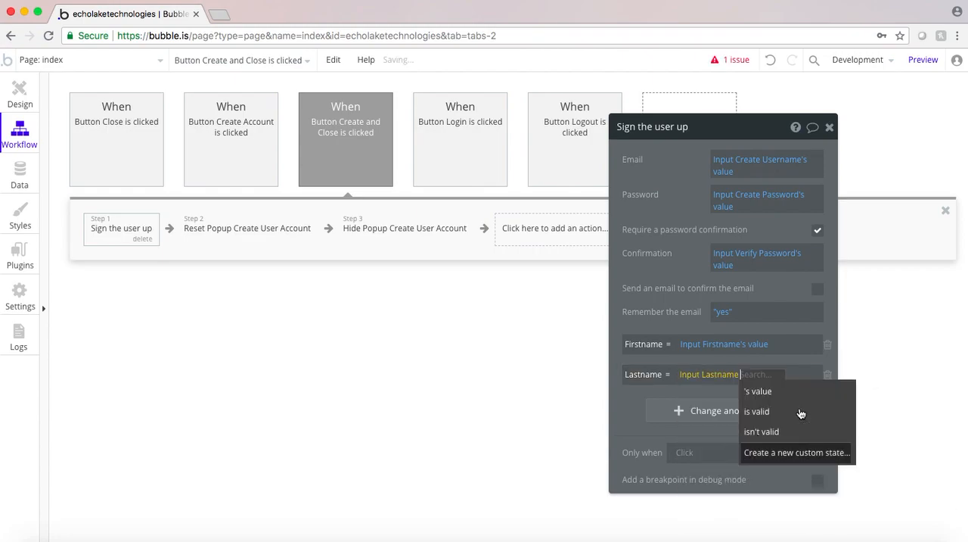
pyautogui.click(757, 391)
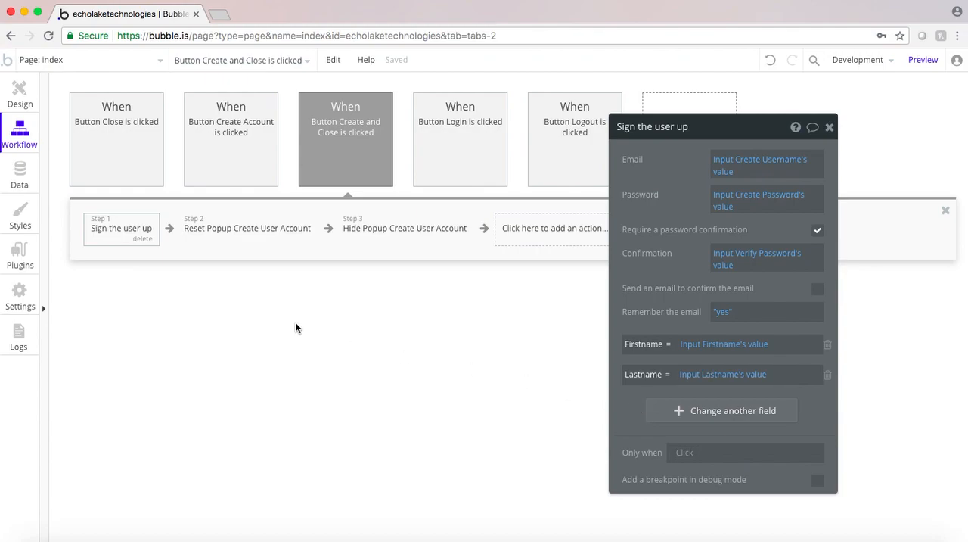
# Return to the page design, leave the Create User Account popup, and center Group Login horizontally on the page
pyautogui.click(21, 89)
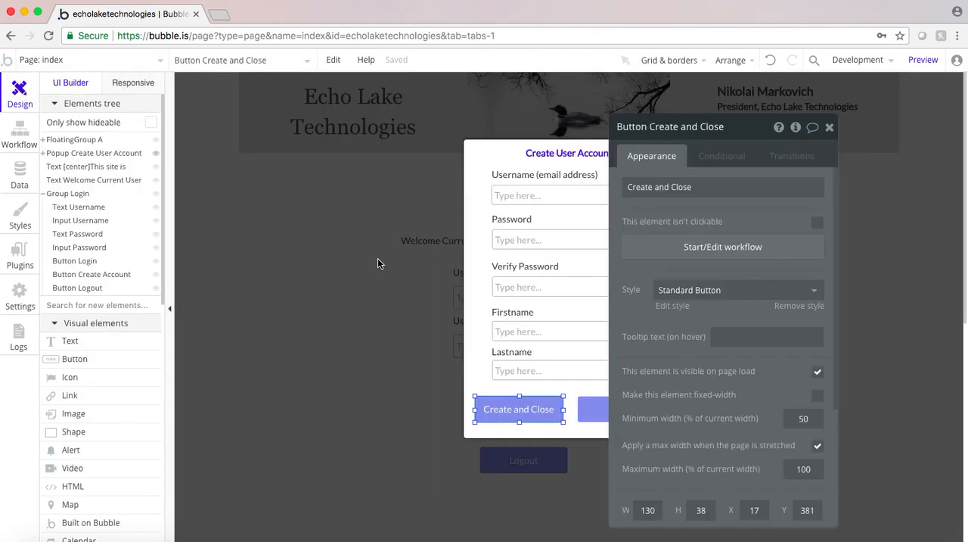
pyautogui.moveTo(674, 208); pyautogui.dragTo(791, 208)
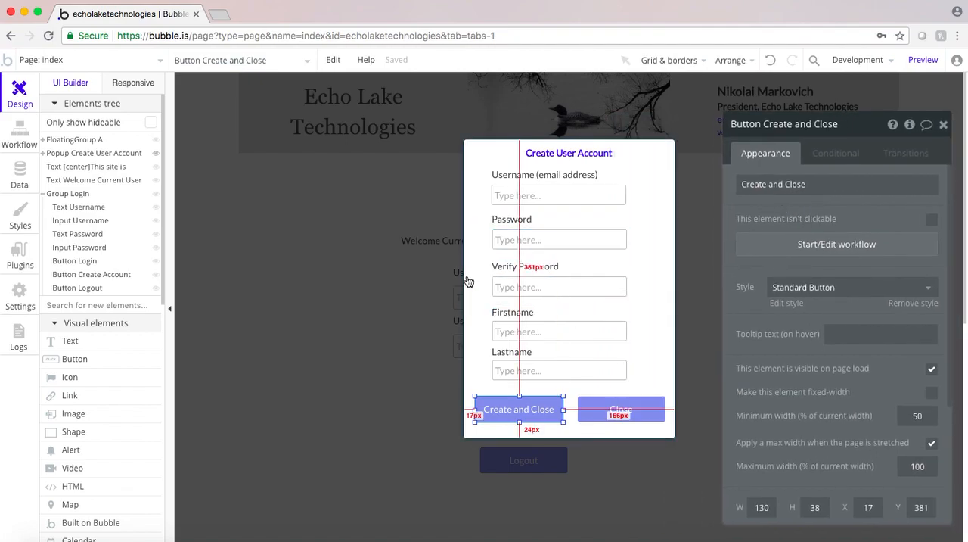
pyautogui.click(368, 335)
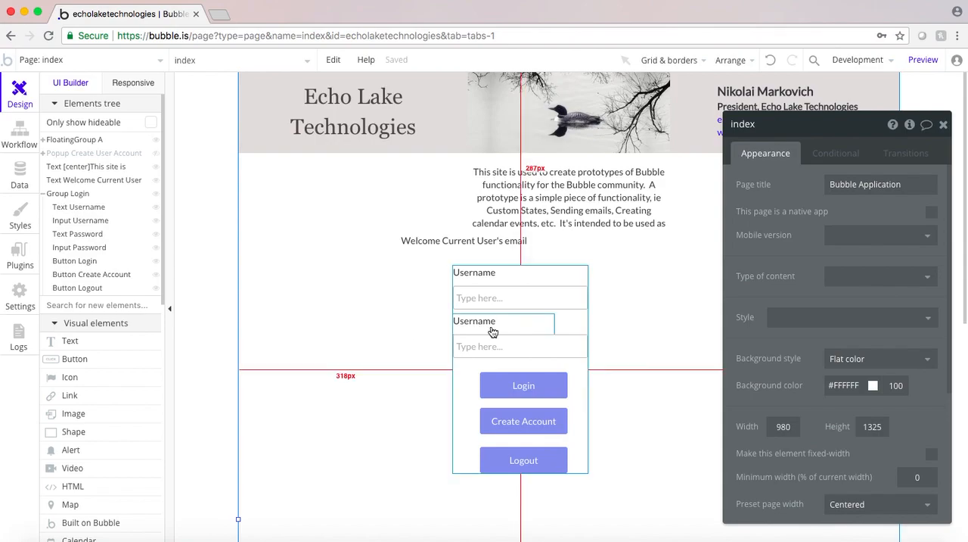
pyautogui.click(467, 395)
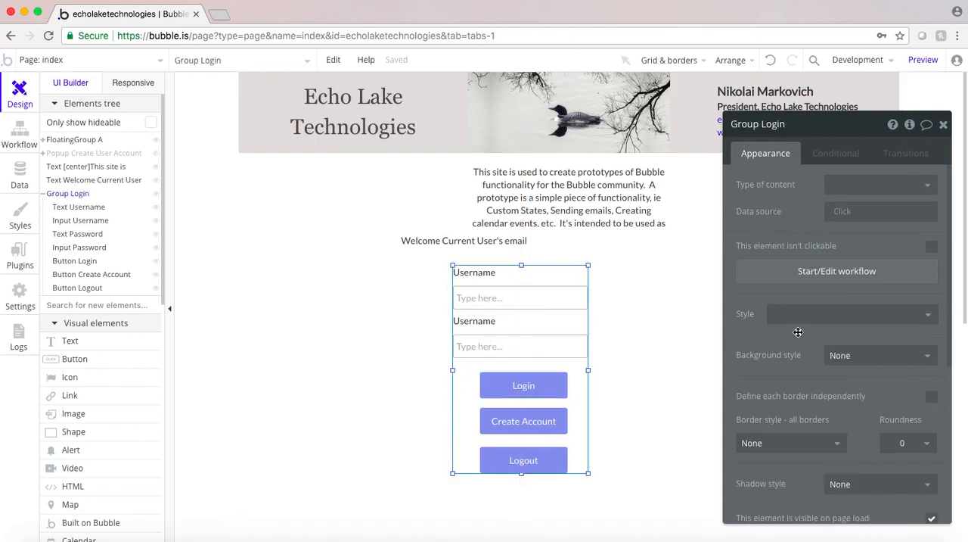
pyautogui.moveTo(799, 333); pyautogui.dragTo(727, 270)
pyautogui.scroll(-5, 751, 328)
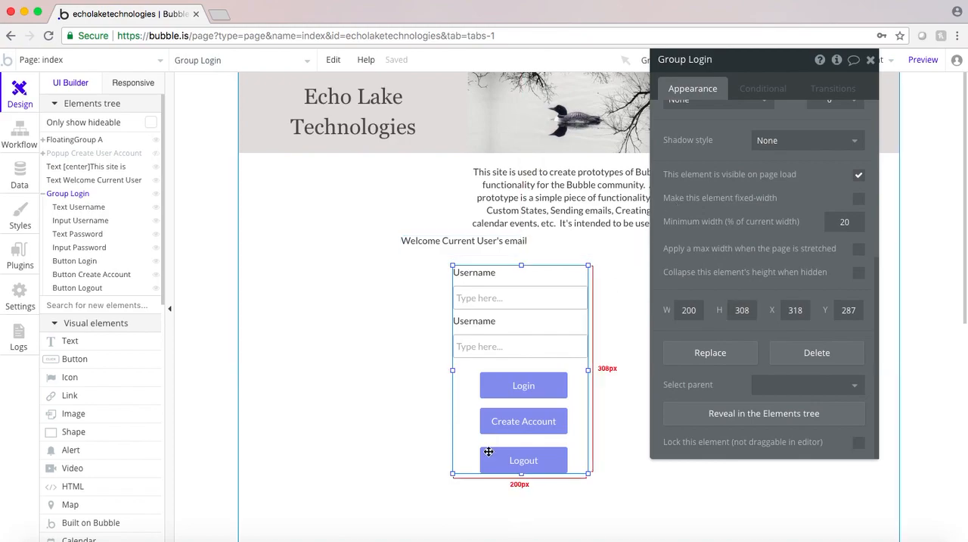
pyautogui.rightClick(468, 422)
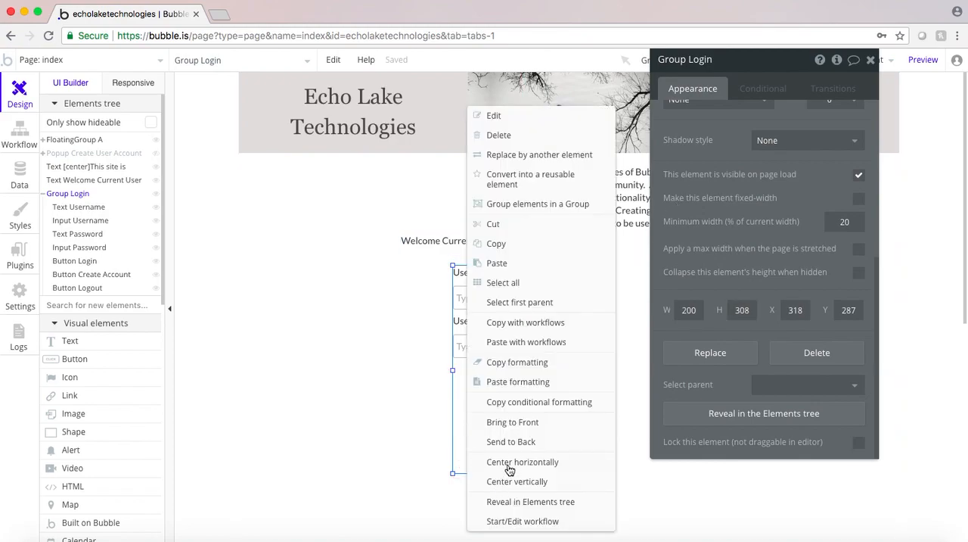
pyautogui.click(460, 436)
pyautogui.rightClick(460, 436)
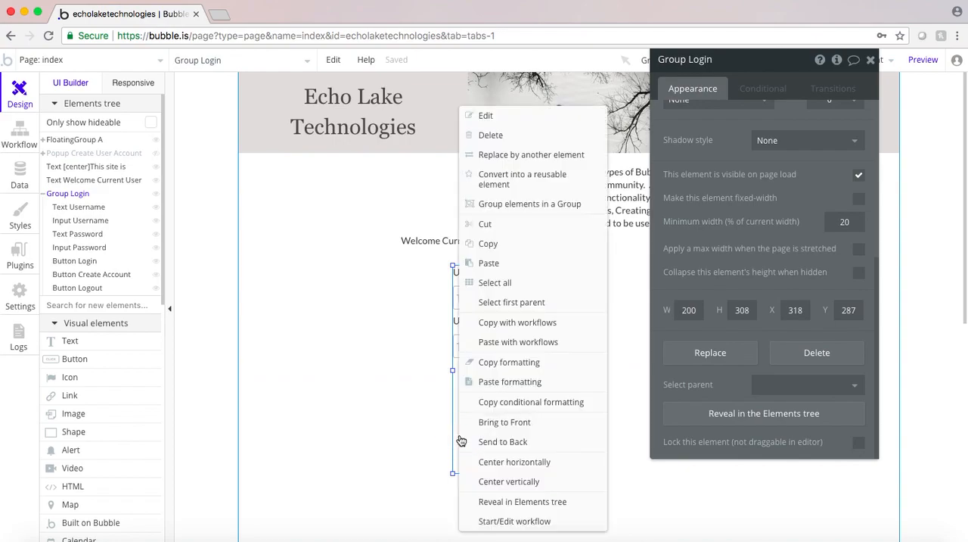
pyautogui.click(500, 463)
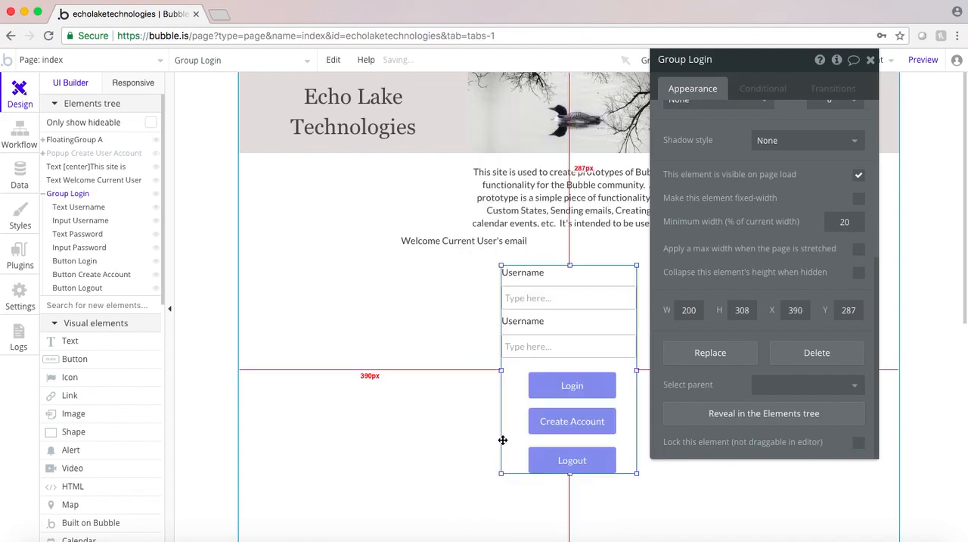
# Center the Welcome Current User text element horizontally on the page
pyautogui.click(443, 246)
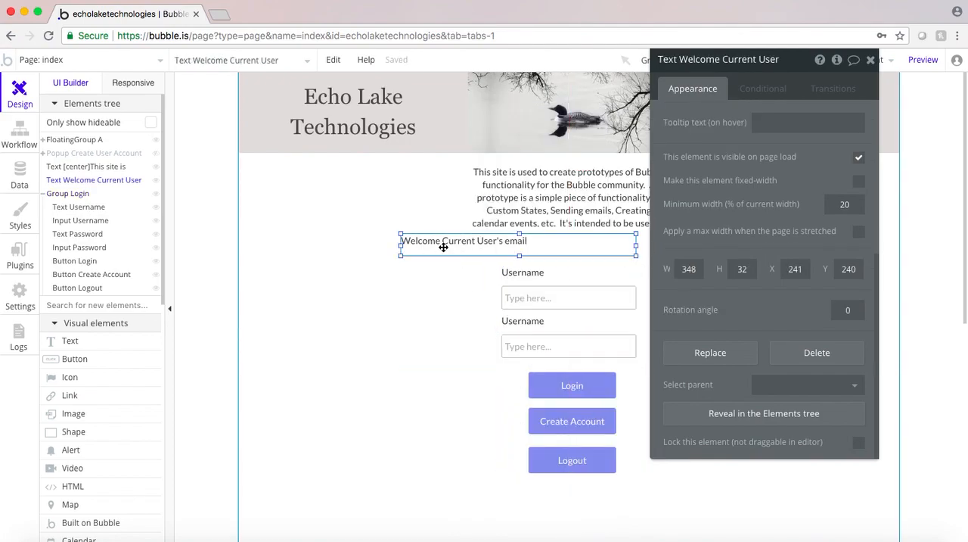
pyautogui.rightClick(443, 246)
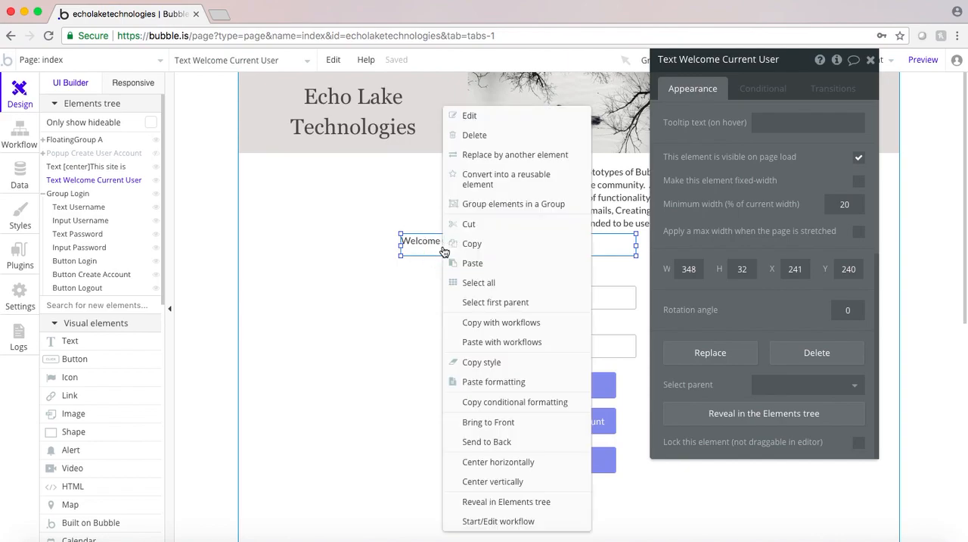
pyautogui.click(474, 460)
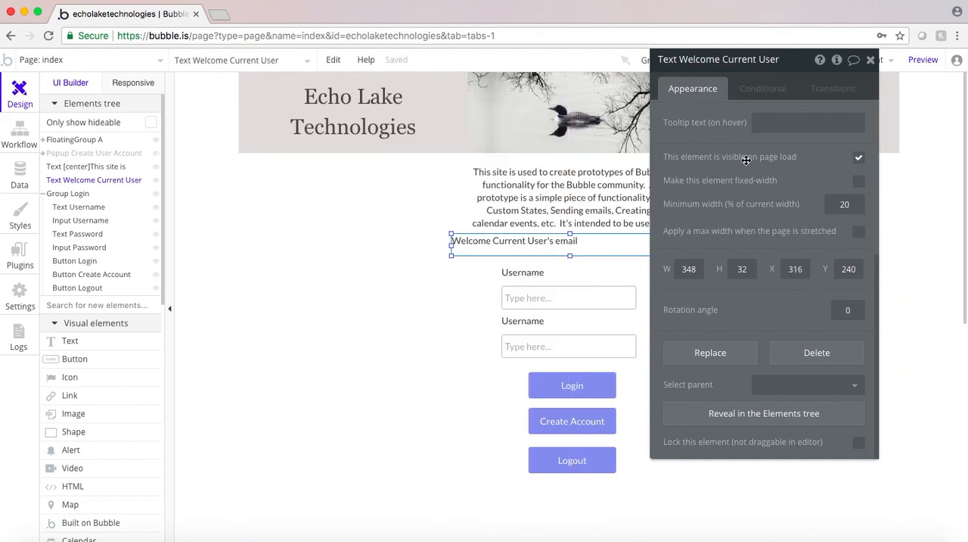
# Center-align and bold the welcome text in the rich text editor and save it
pyautogui.scroll(5, 740, 182)
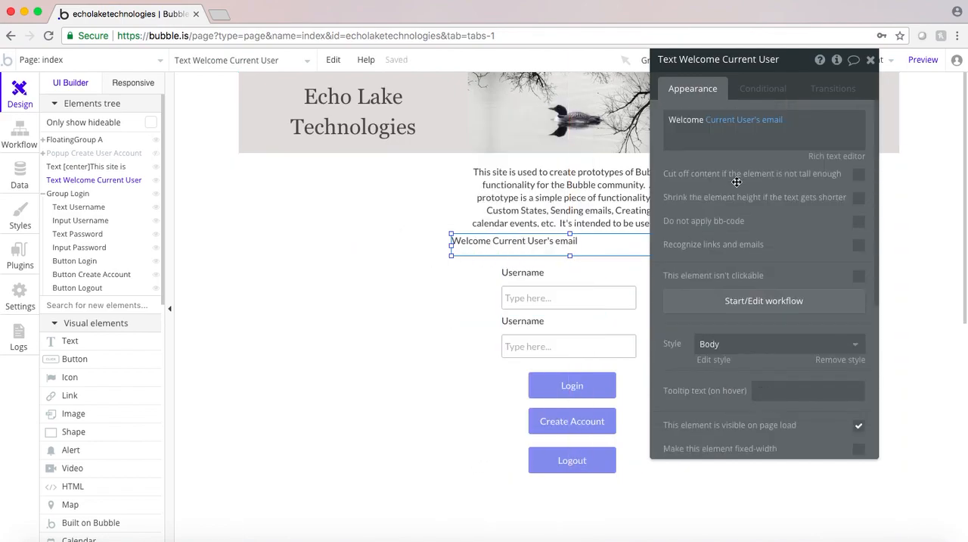
pyautogui.click(818, 158)
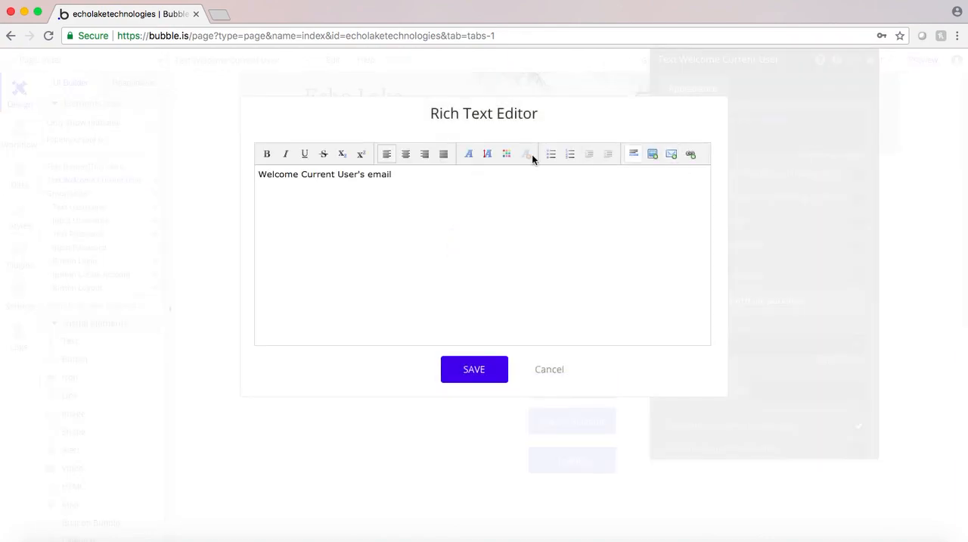
pyautogui.click(405, 154)
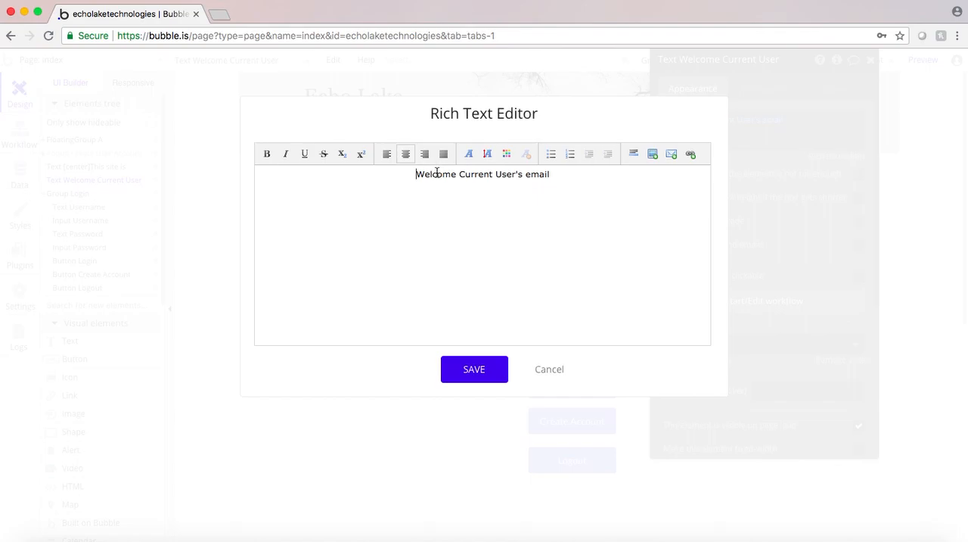
pyautogui.tripleClick(436, 173)
pyautogui.click(266, 153)
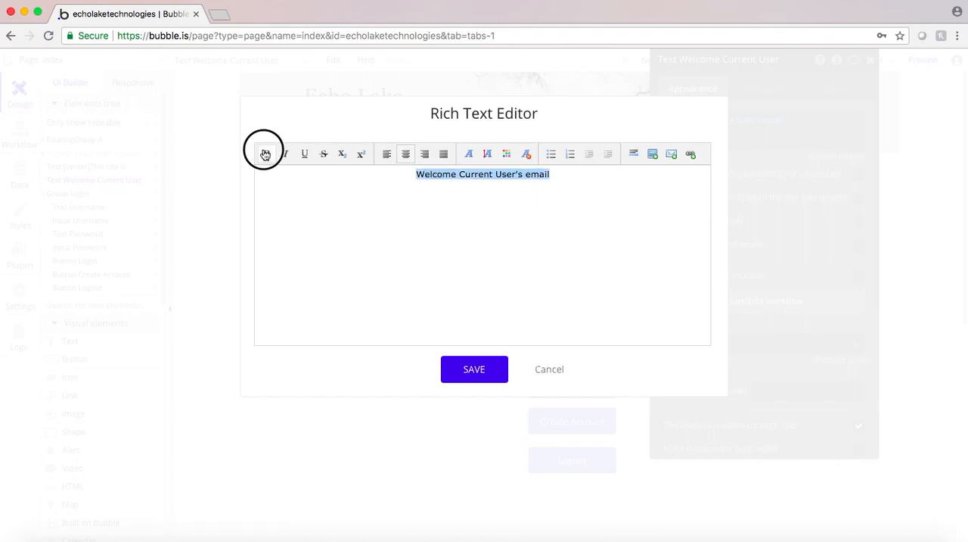
pyautogui.click(501, 196)
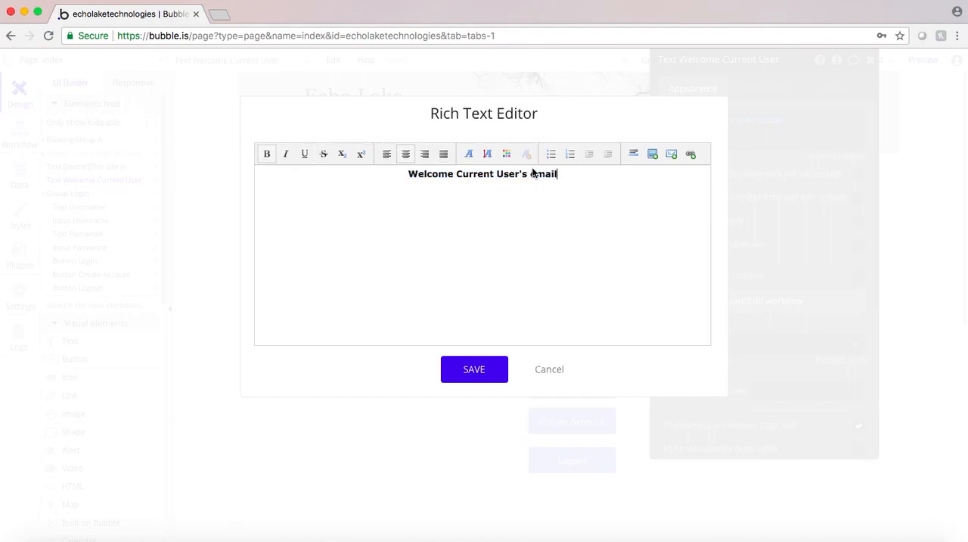
pyautogui.click(460, 373)
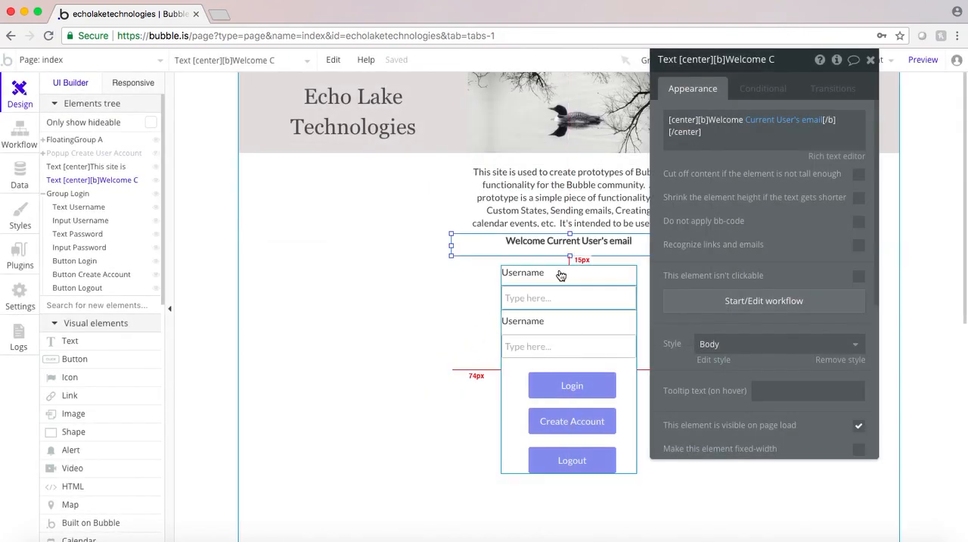
# Change the dynamic value in the welcome text to Current User's Firstname
pyautogui.moveTo(766, 127)
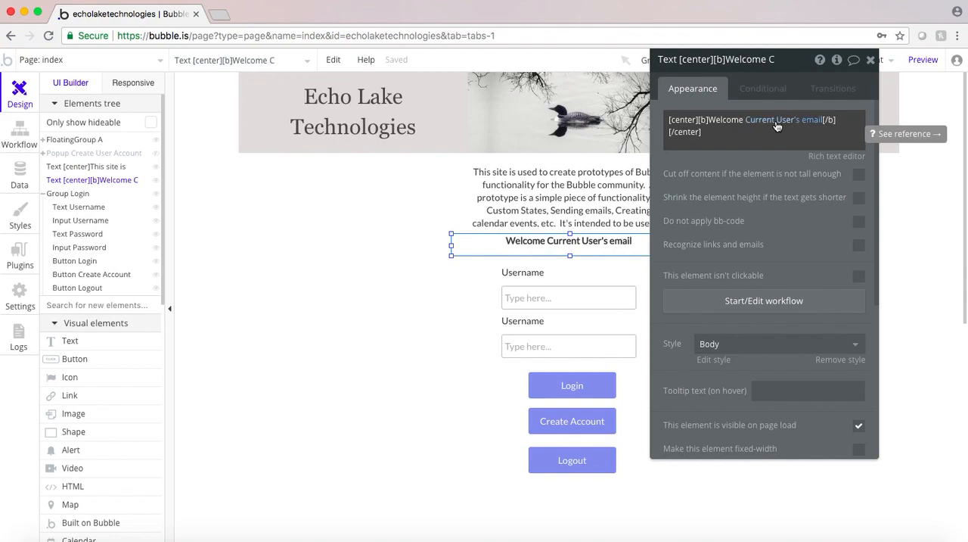
pyautogui.click(807, 123)
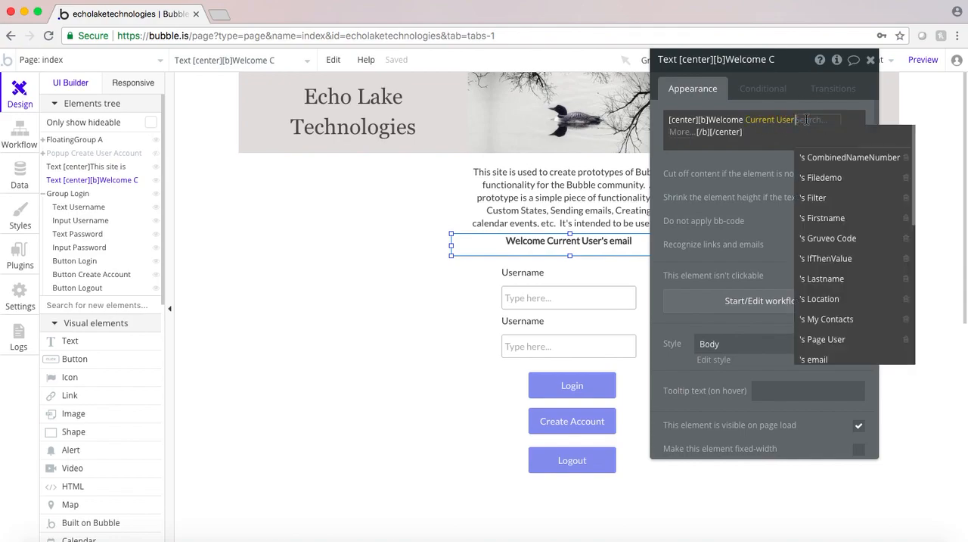
pyautogui.click(831, 219)
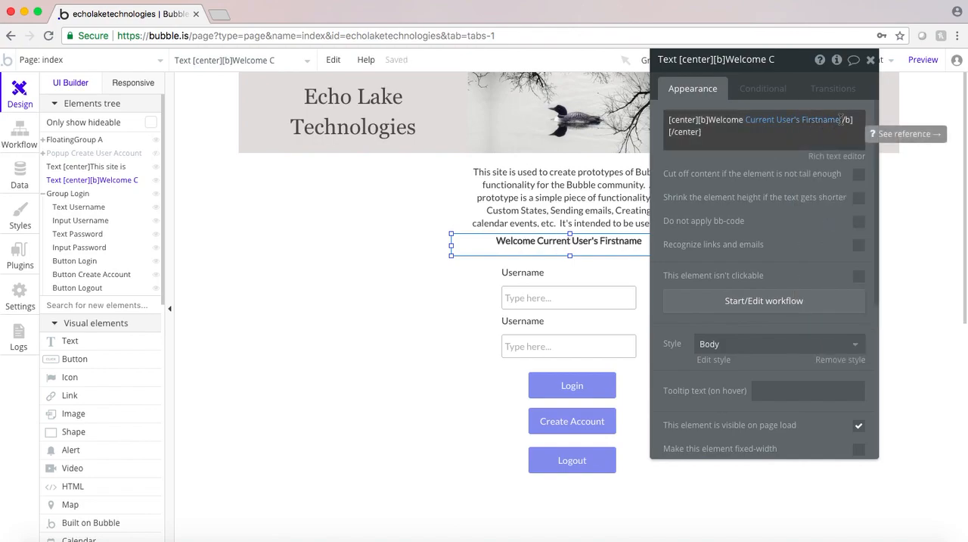
# Insert the dynamic value Current User's Lastname directly after Current User's Firstname in the welcome text
pyautogui.moveTo(841, 120); pyautogui.dragTo(685, 142)
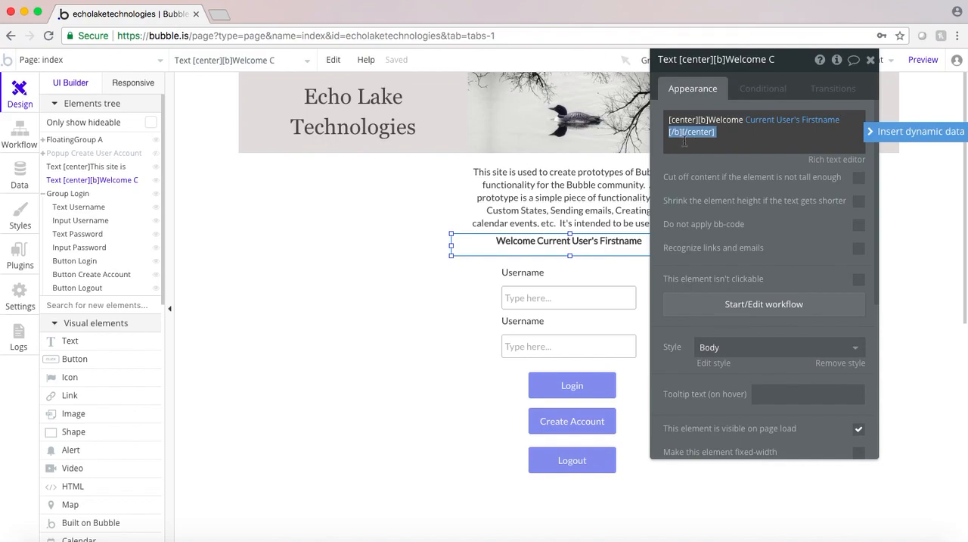
pyautogui.click(737, 166)
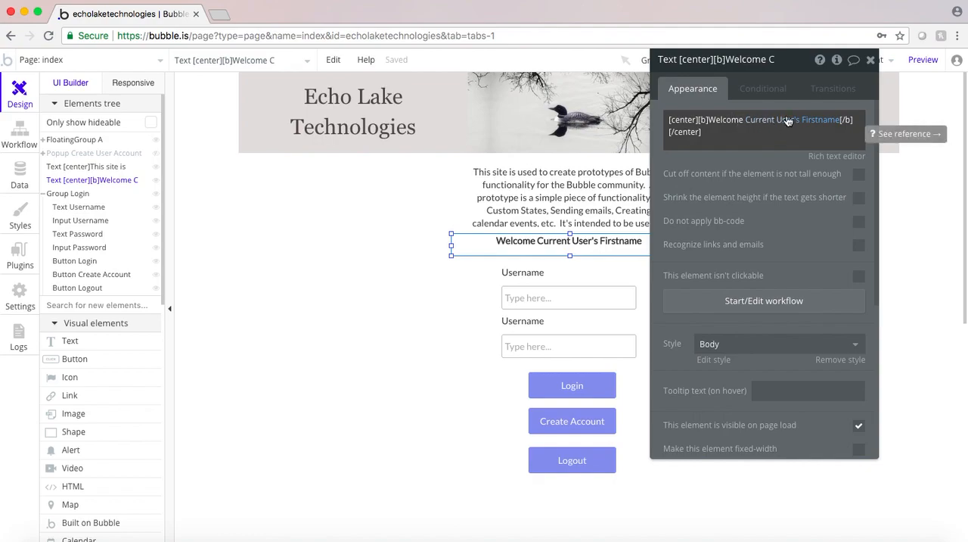
pyautogui.click(841, 119)
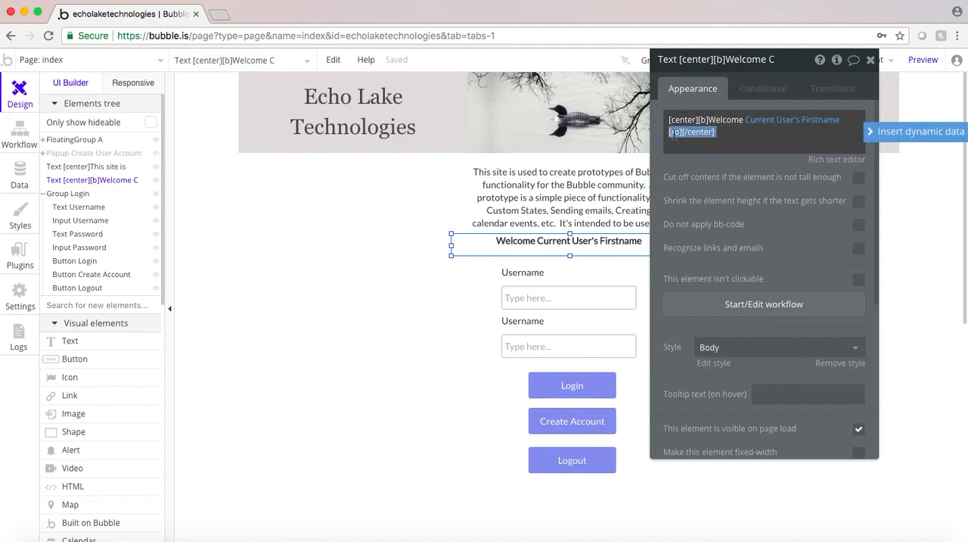
pyautogui.click(674, 136)
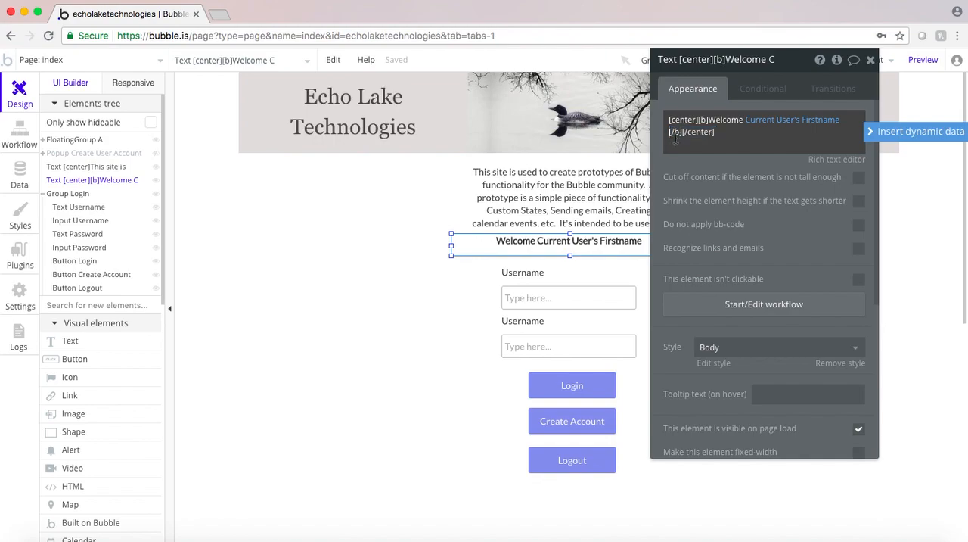
pyautogui.click(871, 134)
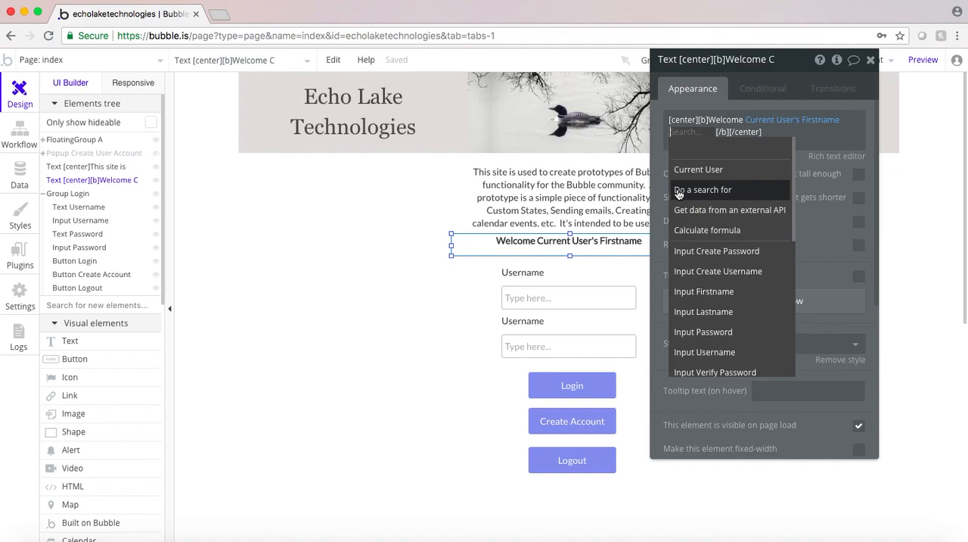
pyautogui.click(690, 173)
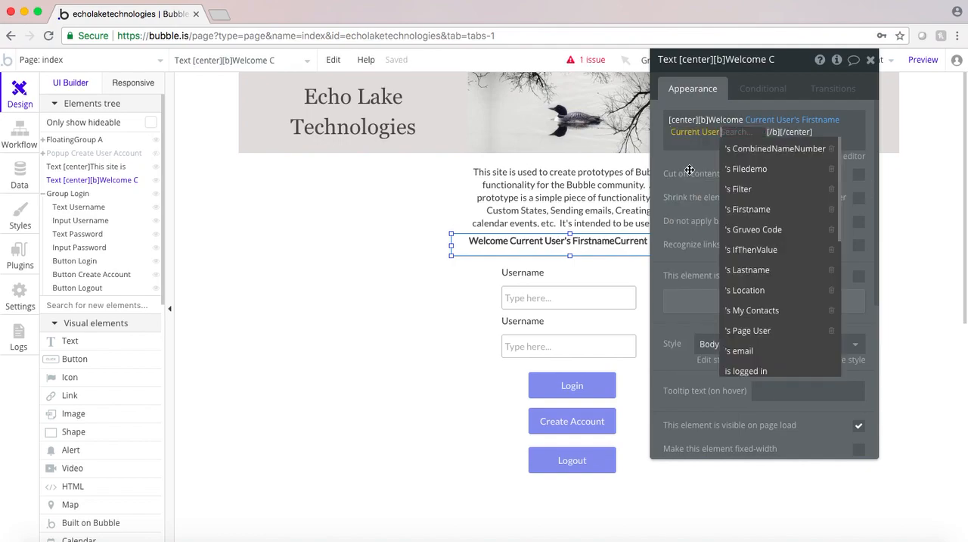
pyautogui.click(744, 271)
pyautogui.click(751, 159)
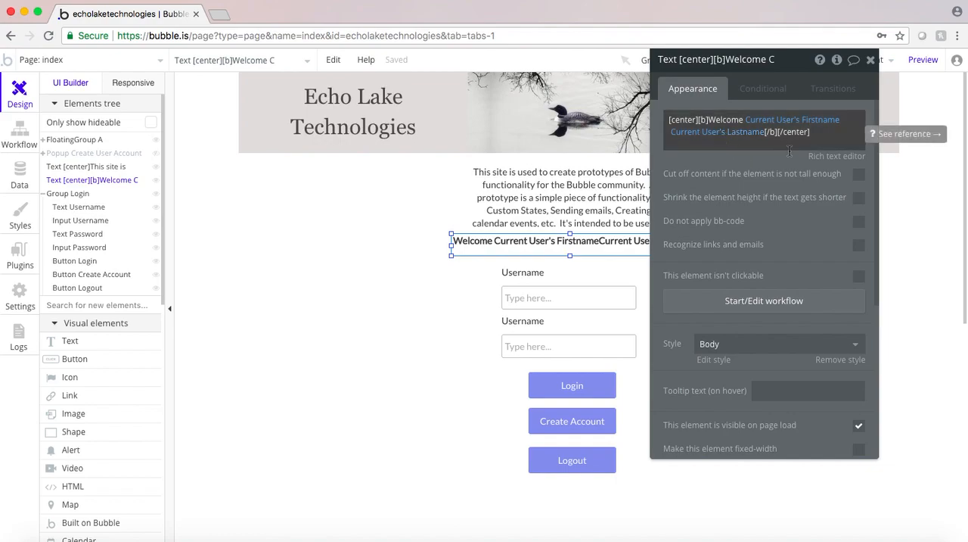
pyautogui.click(821, 156)
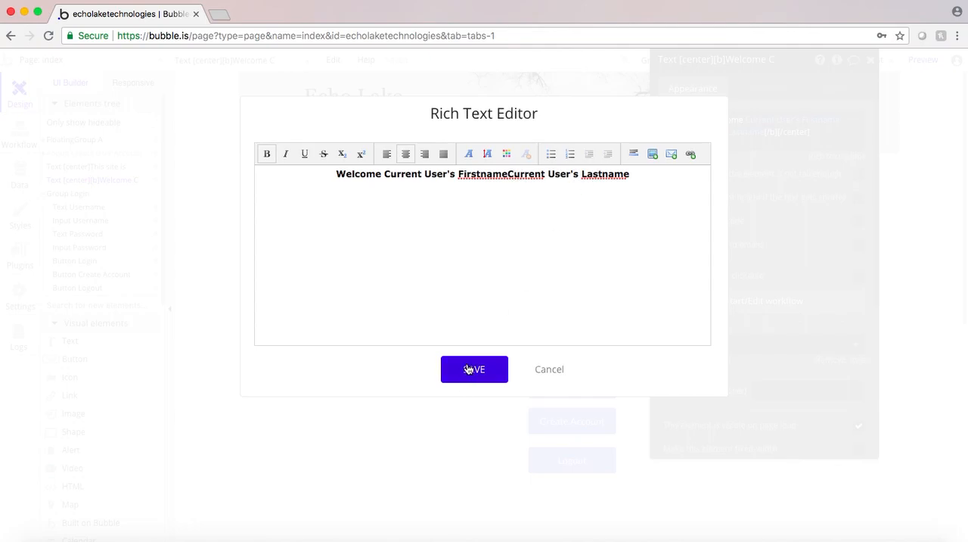
pyautogui.click(508, 174)
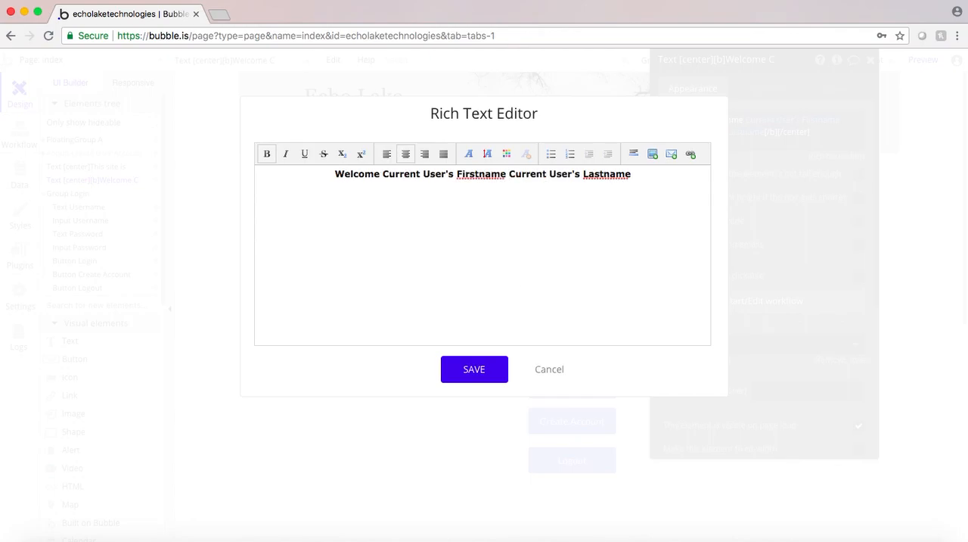
pyautogui.click(549, 370)
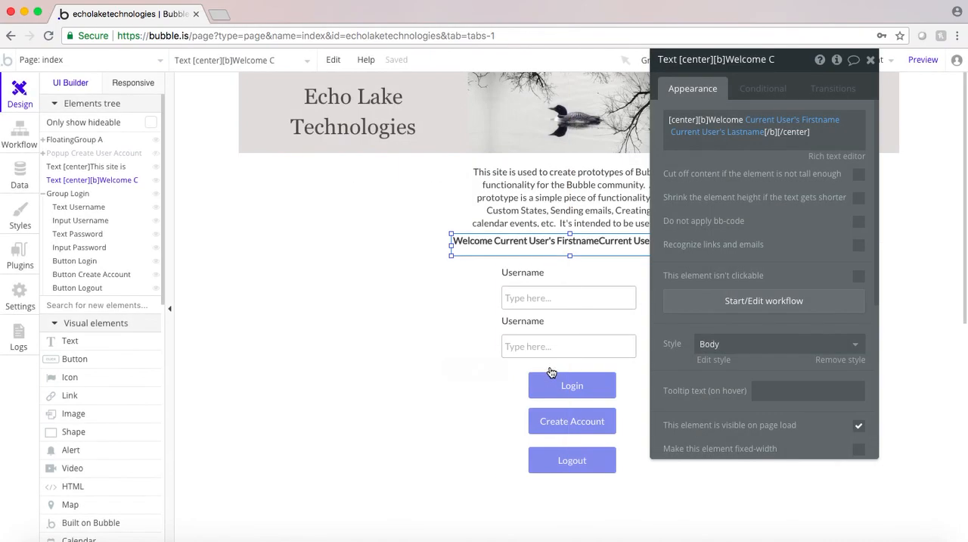
# Add a space between the Firstname and Lastname values in the welcome text, then check and save it in the rich text editor
pyautogui.click(671, 133)
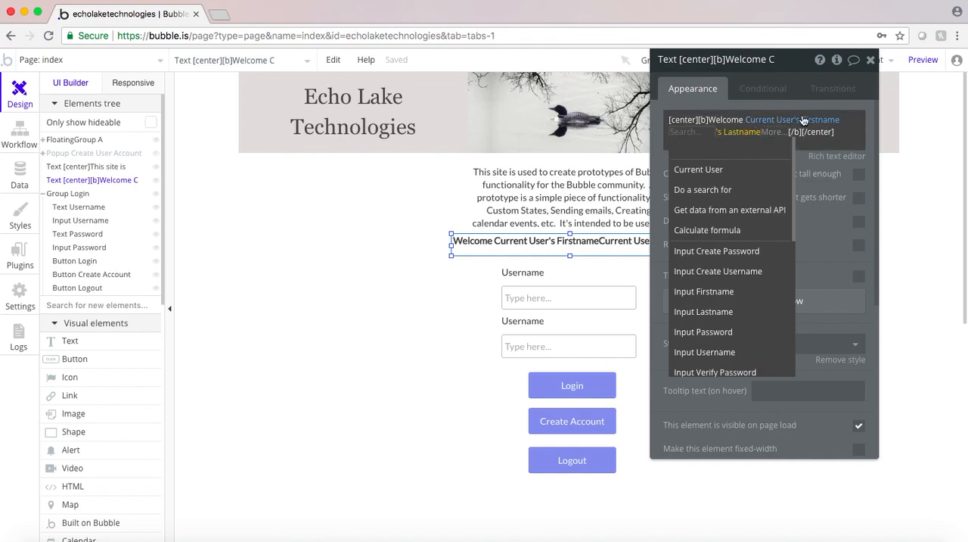
pyautogui.click(665, 132)
pyautogui.click(665, 132)
pyautogui.click(666, 133)
pyautogui.click(840, 119)
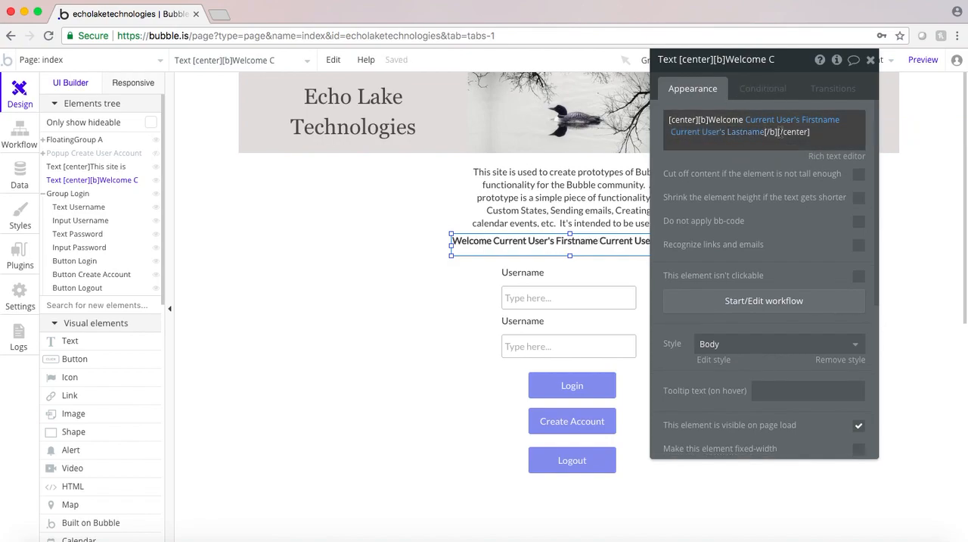
pyautogui.click(817, 156)
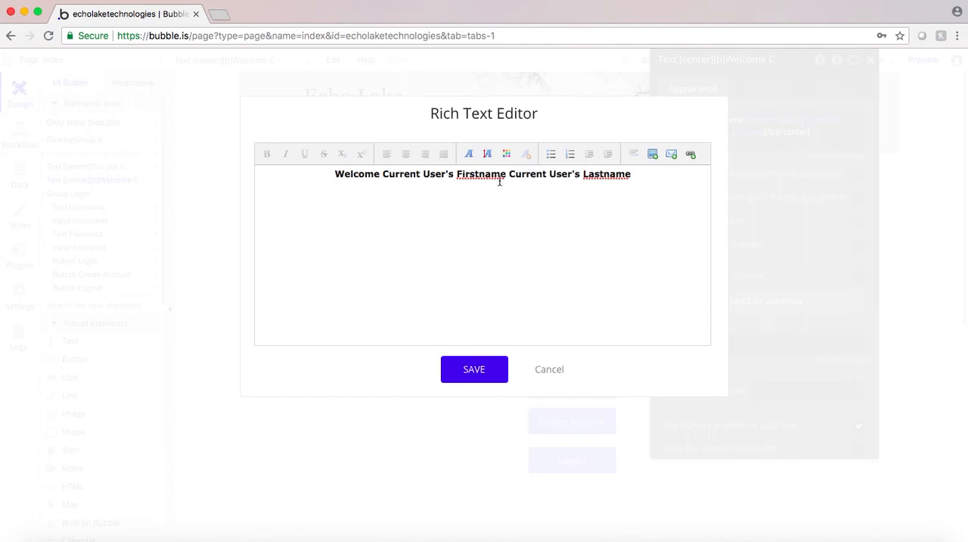
pyautogui.click(473, 370)
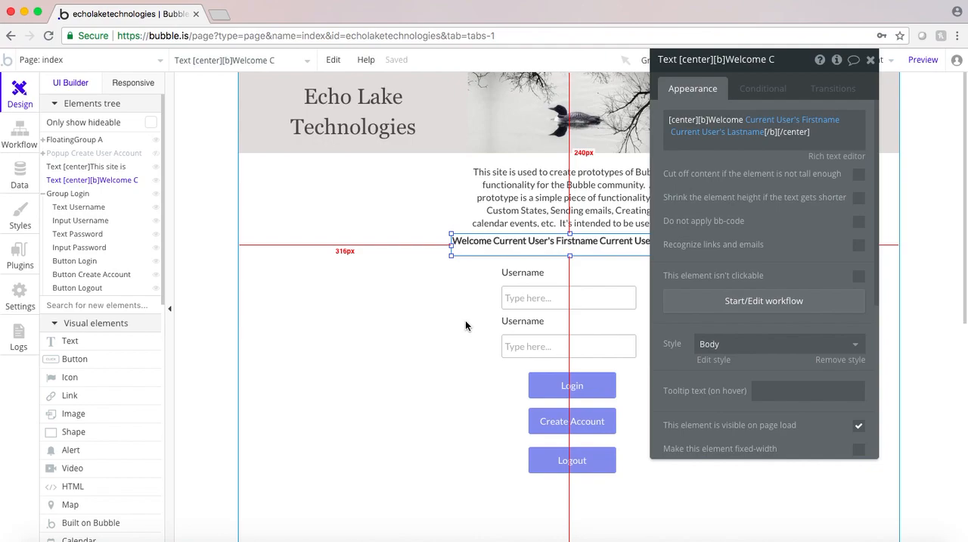
# Preview the page, return to the editor and make Group Login fixed-width
pyautogui.click(918, 65)
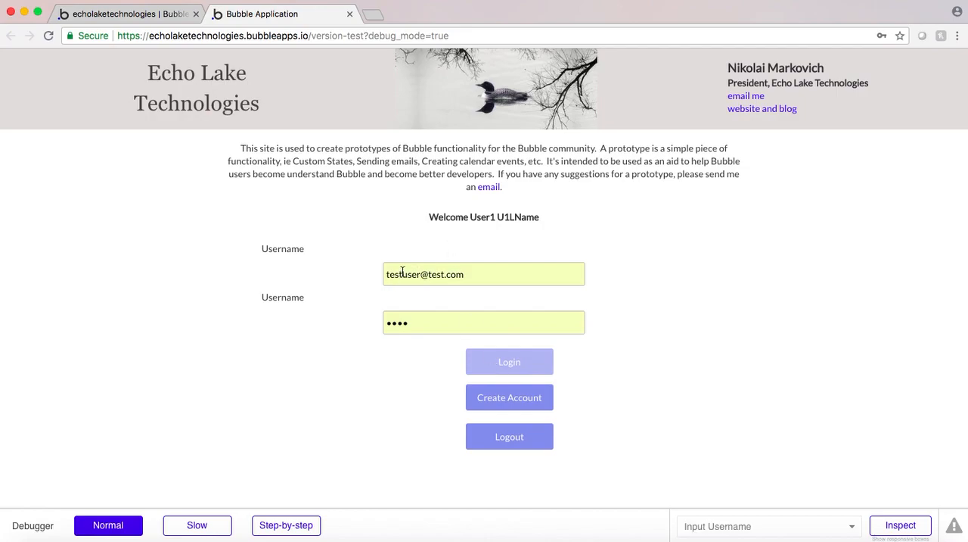
pyautogui.click(128, 19)
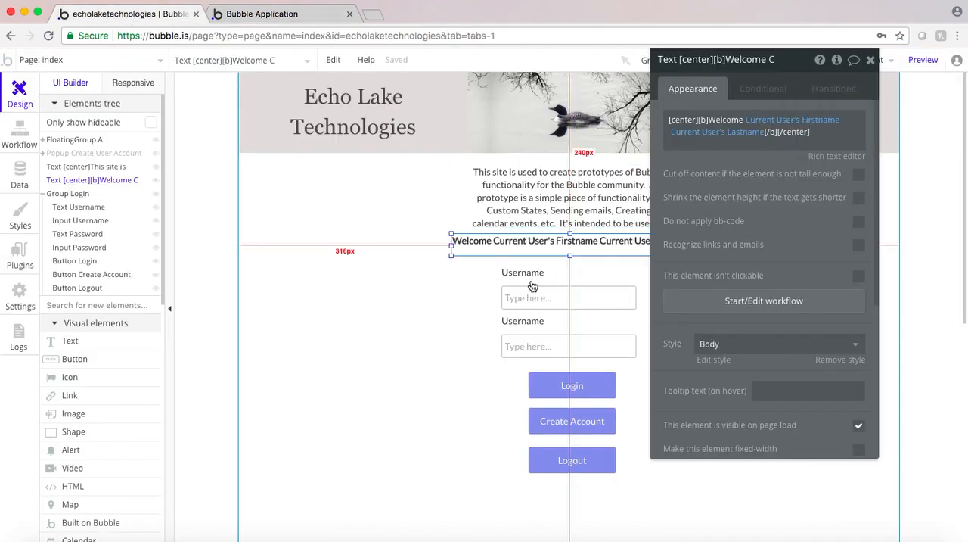
pyautogui.click(522, 379)
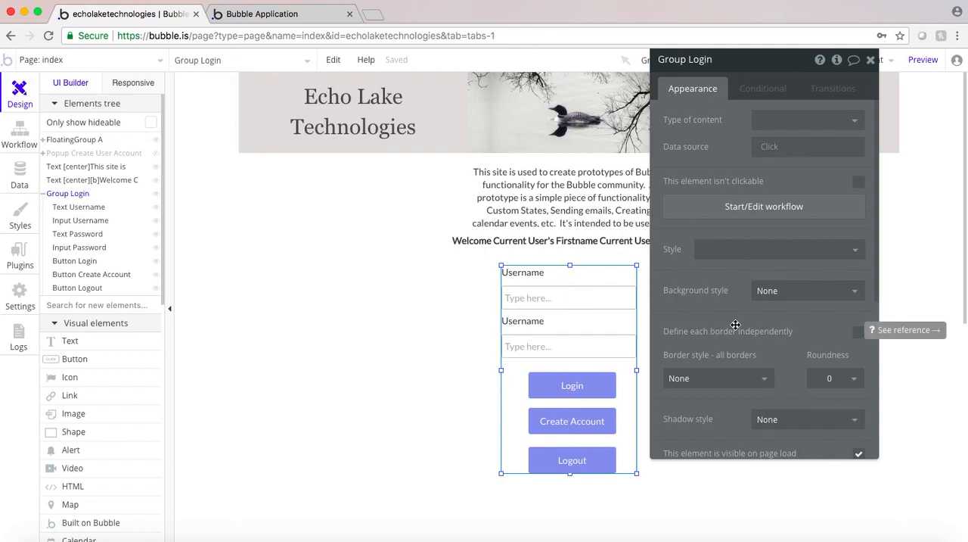
pyautogui.scroll(-3, 735, 324)
pyautogui.scroll(-1, 735, 325)
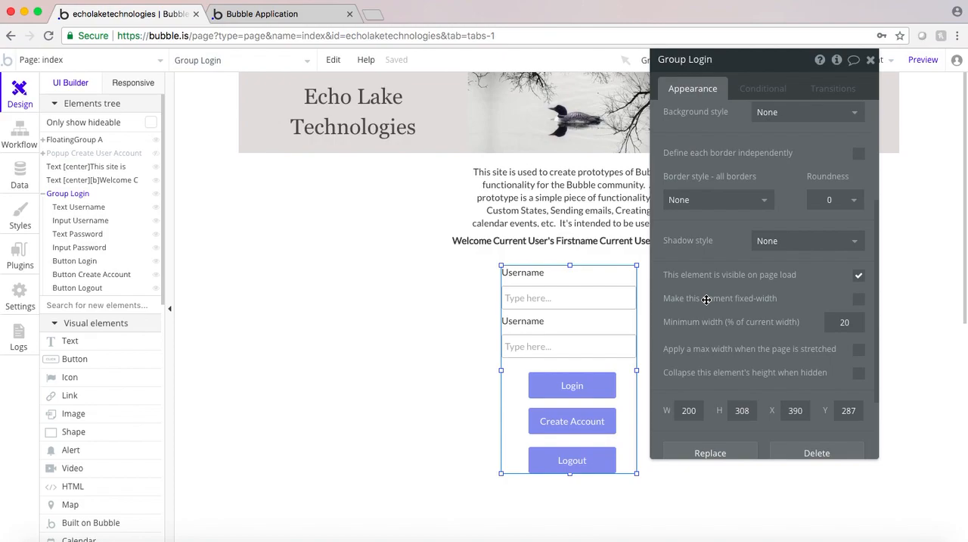
pyautogui.click(858, 298)
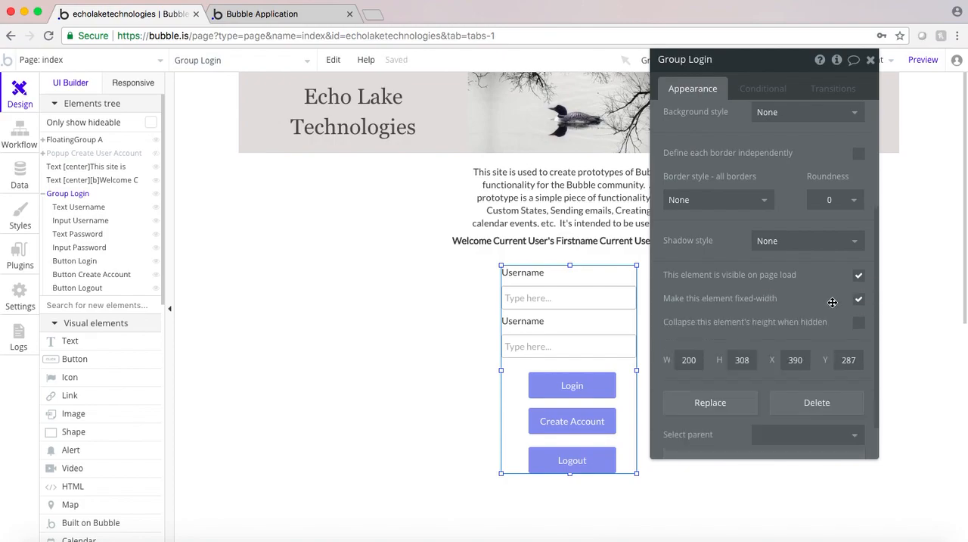
# Refresh the running page preview to load the latest version and log out the current user
pyautogui.click(261, 14)
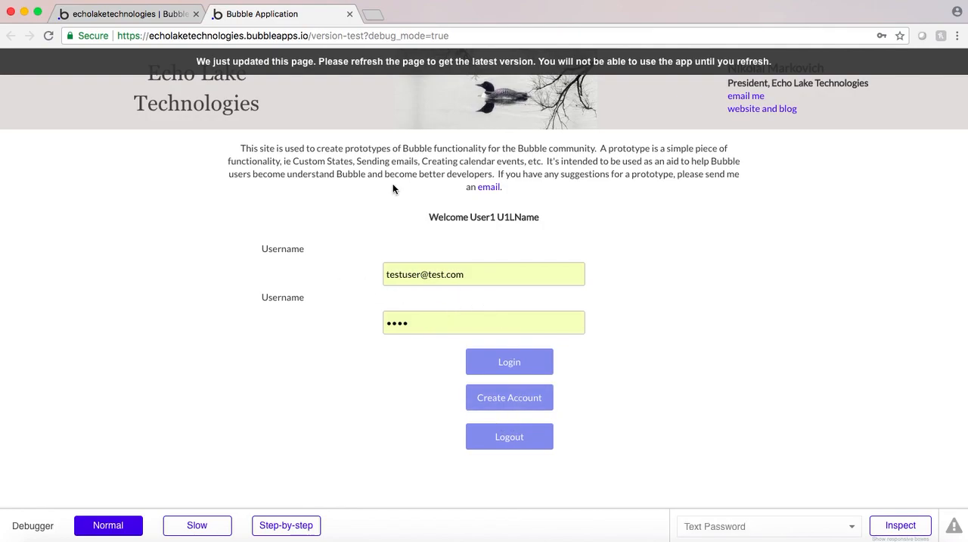
pyautogui.click(333, 61)
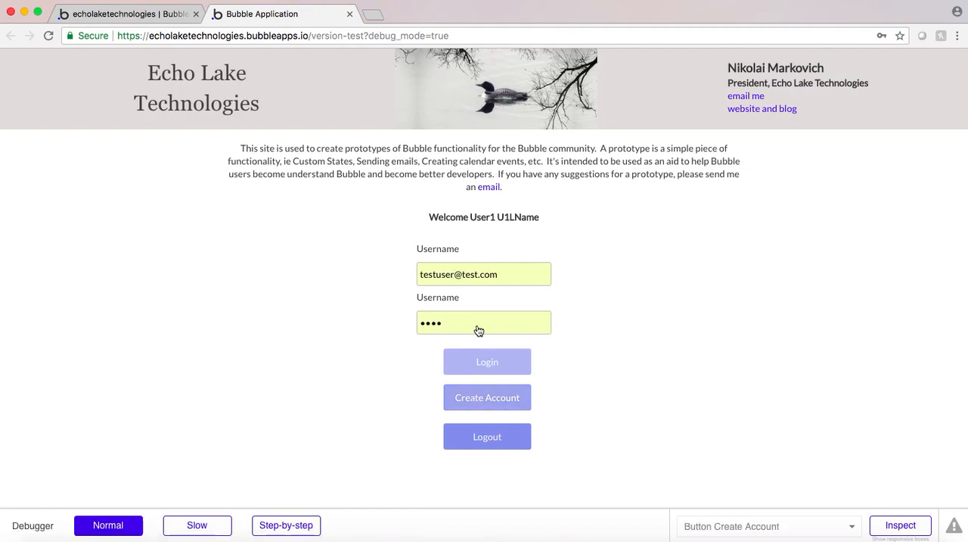
pyautogui.click(454, 273)
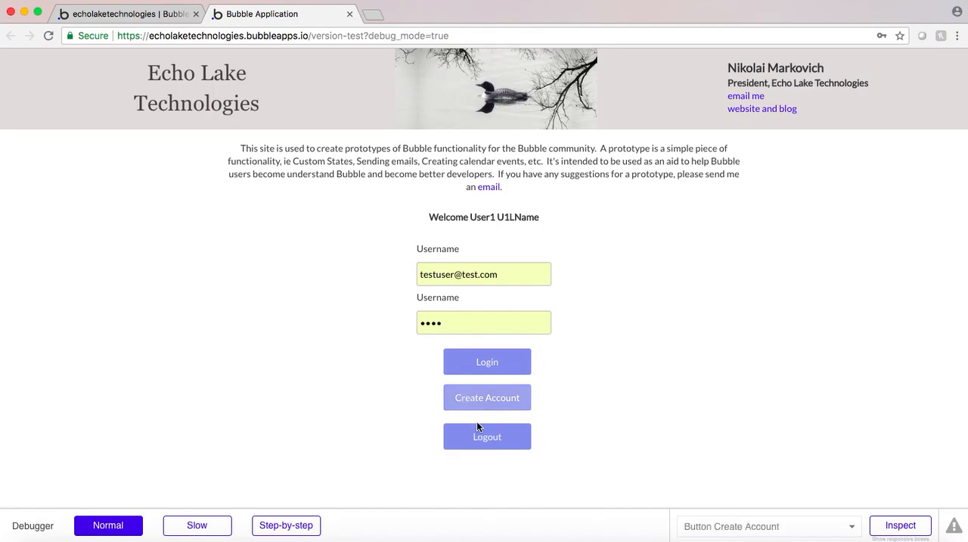
pyautogui.click(484, 439)
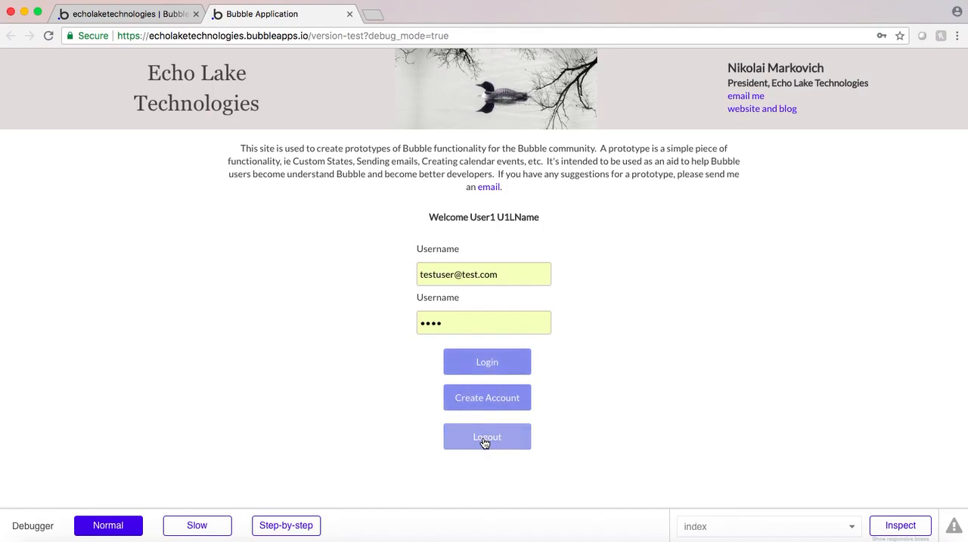
# Start creating a new user account in the preview and enter the test user's email address, password and password verification
pyautogui.click(485, 392)
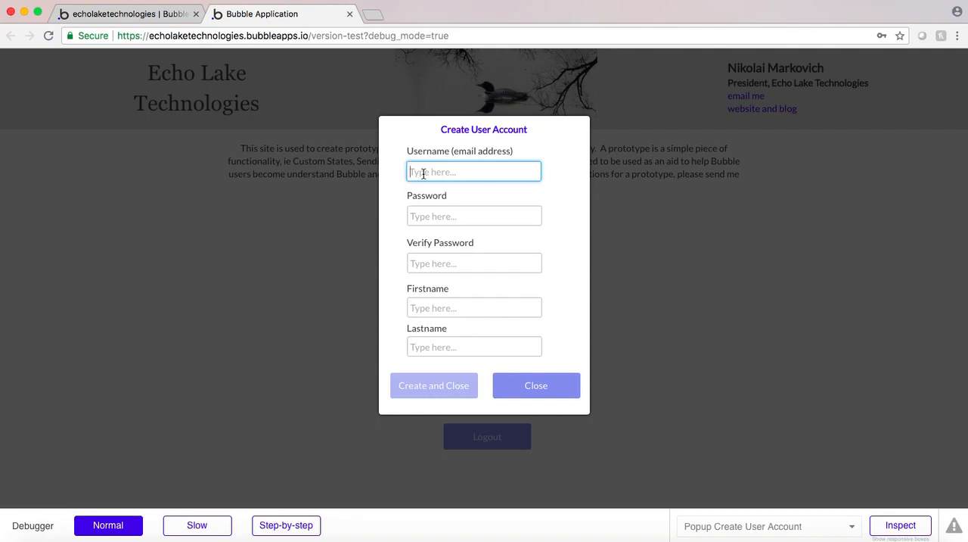
pyautogui.write('test')
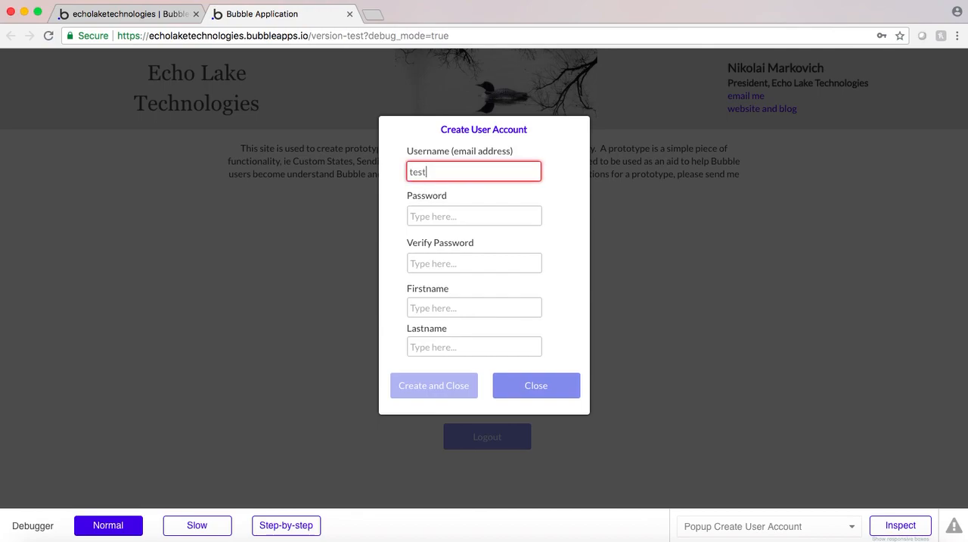
pyautogui.write('11@test.com')
# Fill in the test user's first name and last name, correct the last name's spelling, and create the account
pyautogui.click(424, 305)
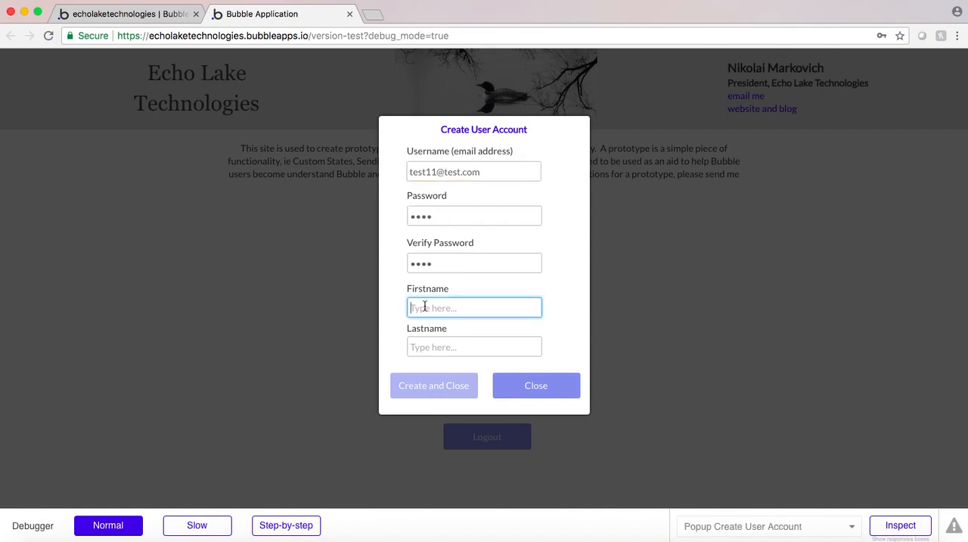
pyautogui.write('Joe')
pyautogui.click(432, 346)
pyautogui.write('Smoth')
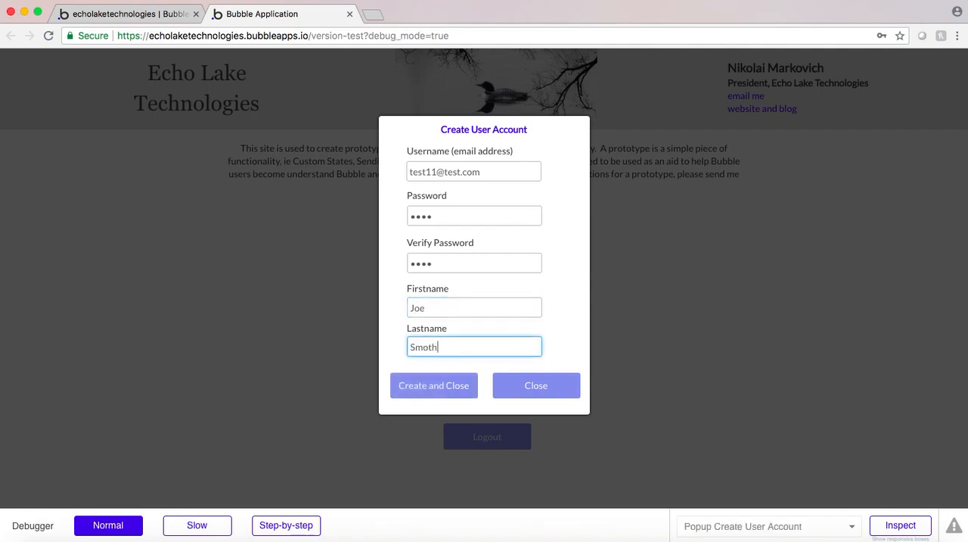
pyautogui.write('th')
pyautogui.click(434, 388)
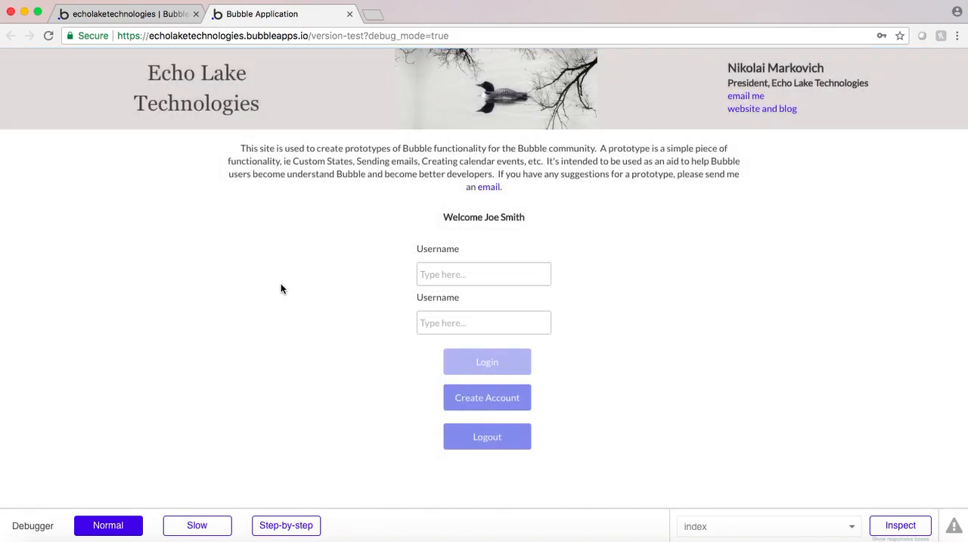
pyautogui.click(503, 225)
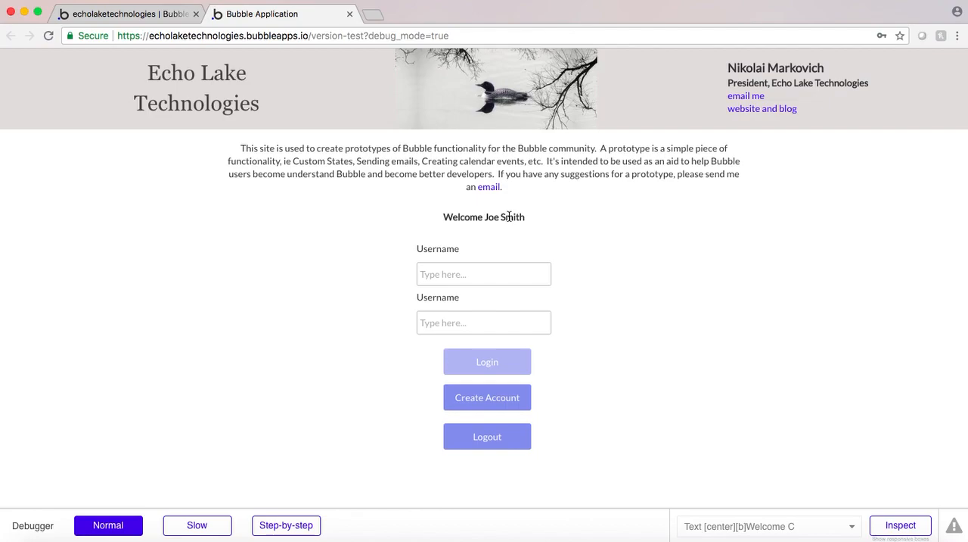
# Return to the Bubble editor, search the available plugins for "slidable" and install the Slidable Menu plugin
pyautogui.click(131, 15)
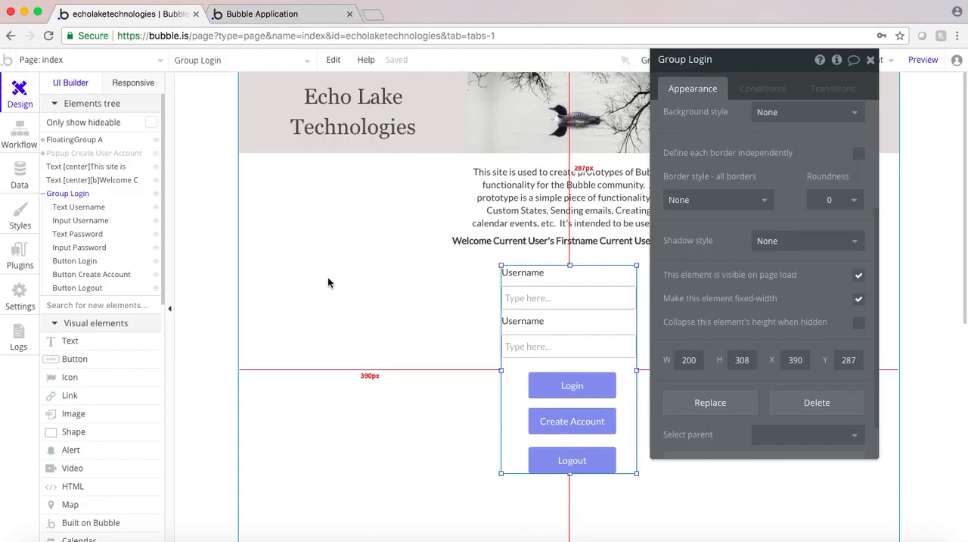
pyautogui.moveTo(759, 65); pyautogui.dragTo(769, 176)
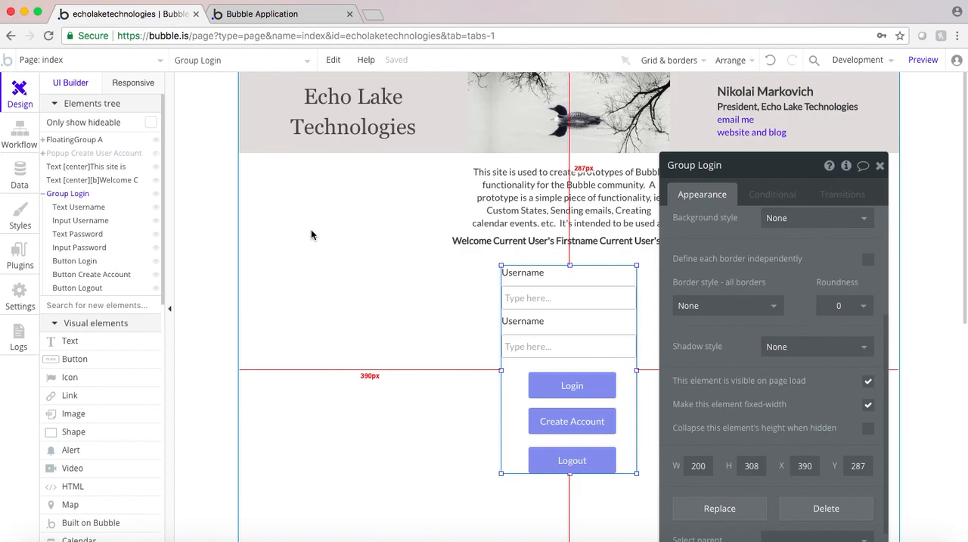
pyautogui.click(19, 258)
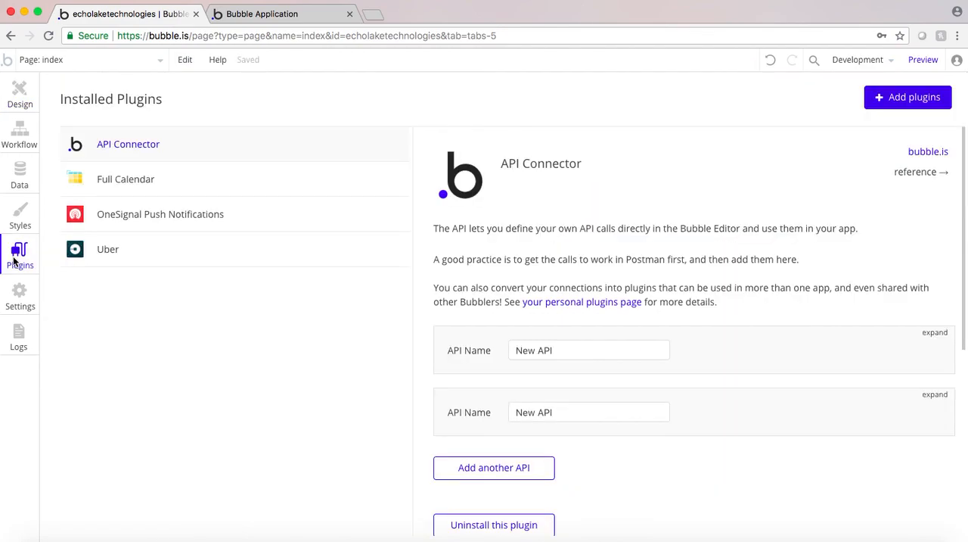
pyautogui.click(900, 99)
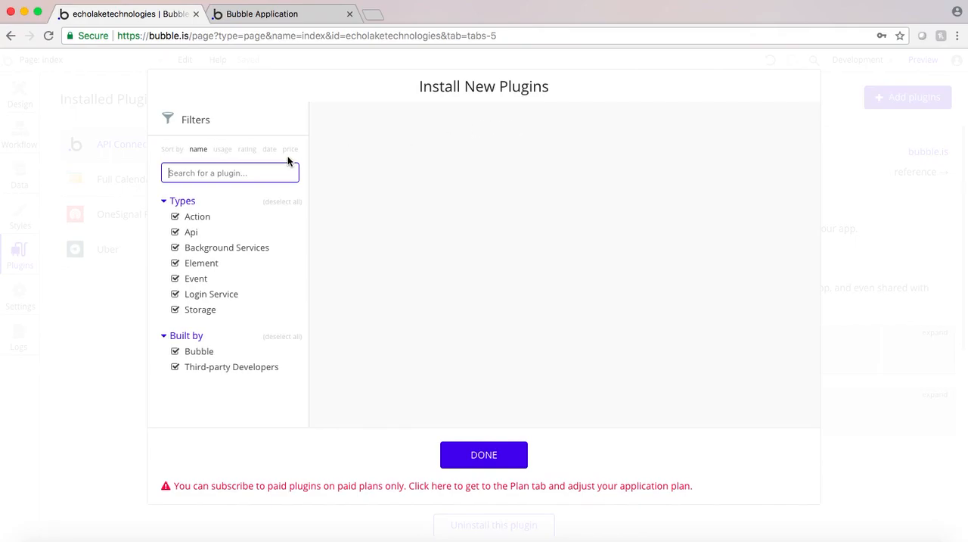
pyautogui.write('sli')
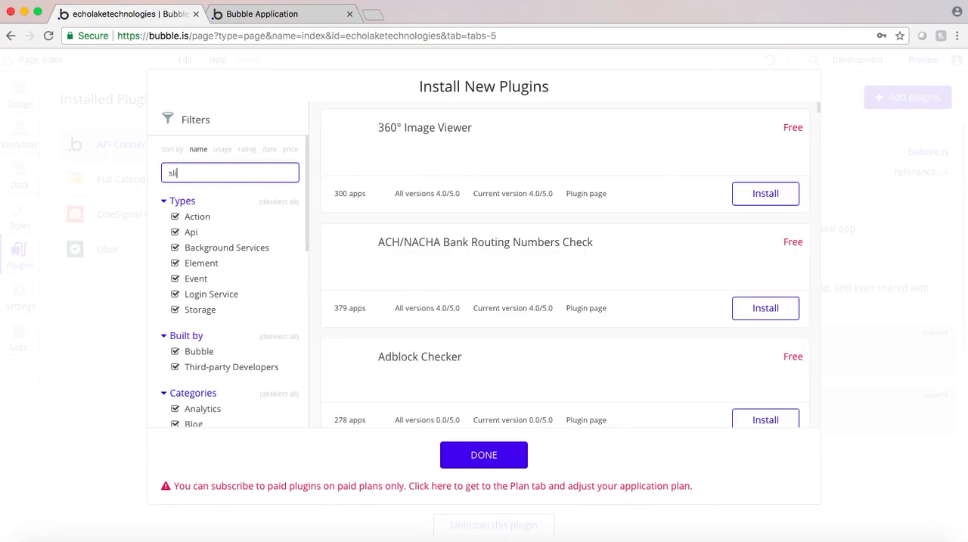
pyautogui.write('dable')
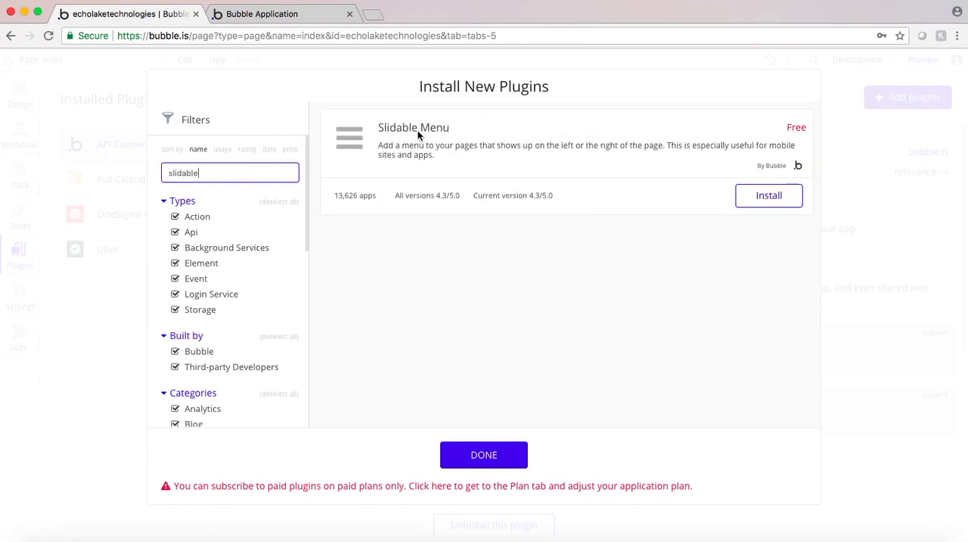
pyautogui.click(760, 198)
pyautogui.click(467, 456)
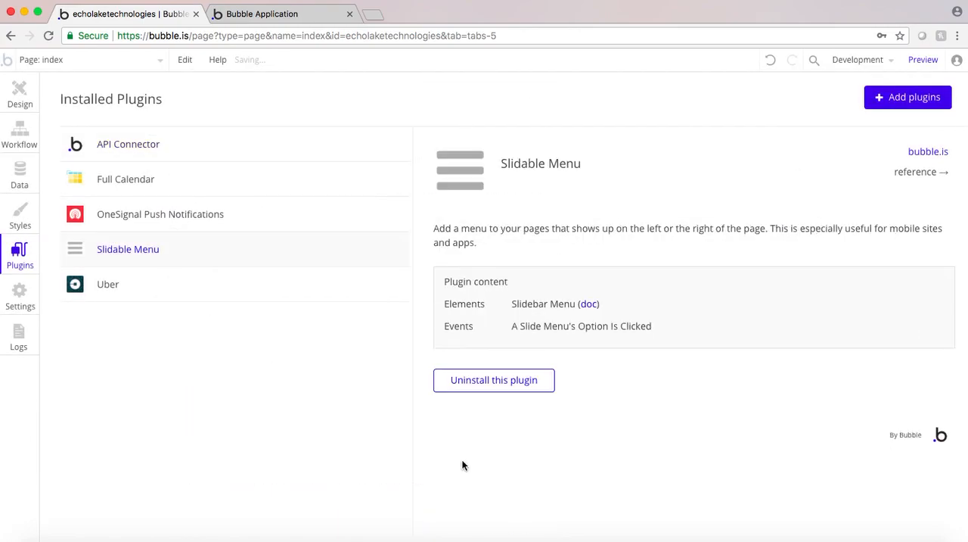
# Place a Slidebar Menu element on the index page, about 72 px from the page's left edge and 172 px from its top
pyautogui.click(20, 95)
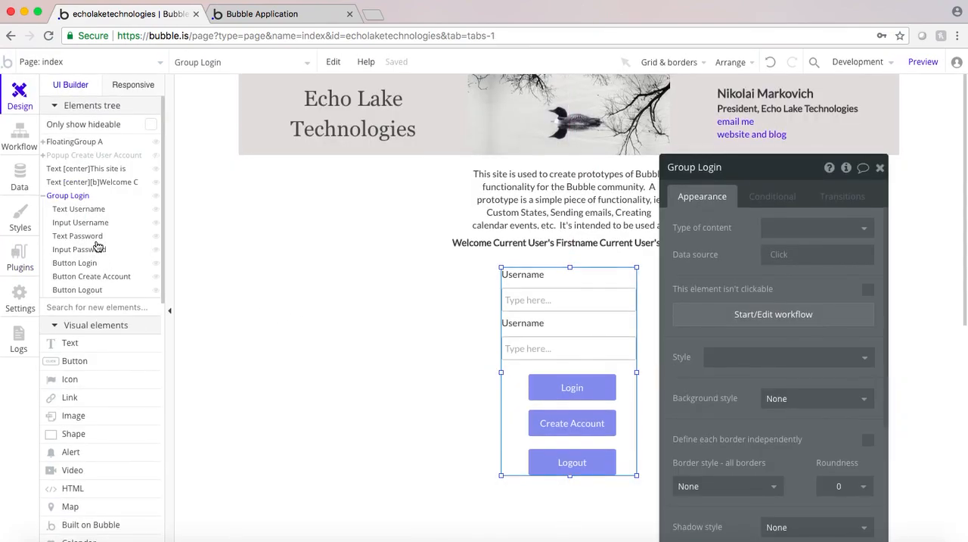
pyautogui.scroll(-5, 87, 370)
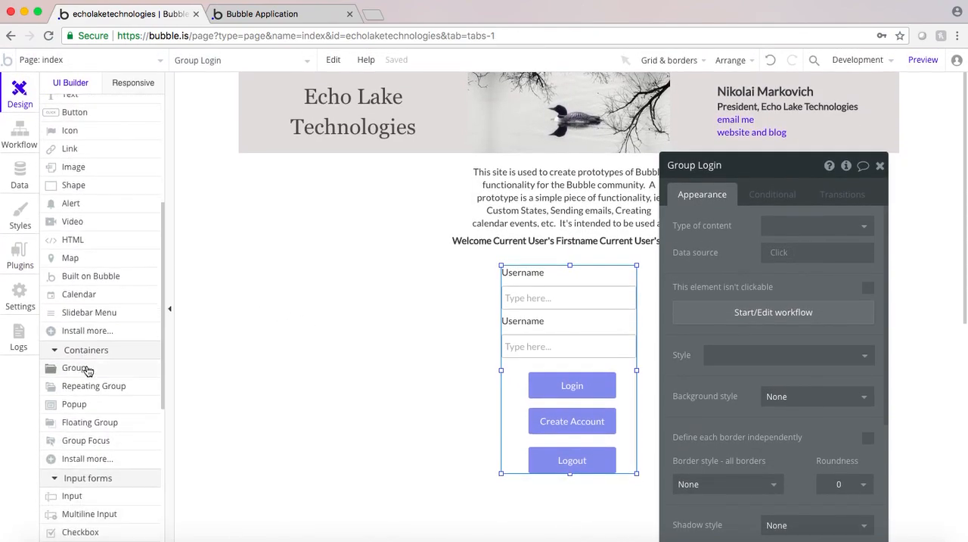
pyautogui.moveTo(88, 369)
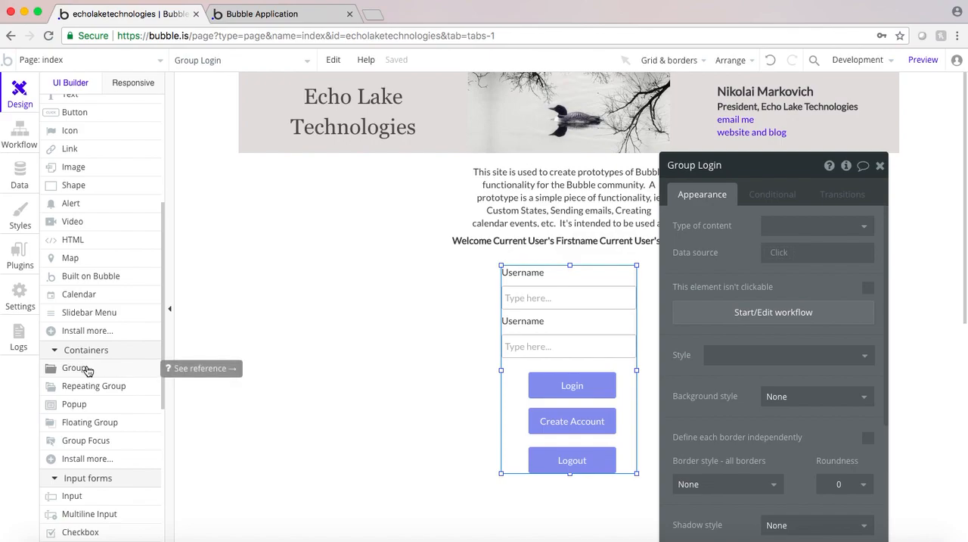
pyautogui.click(80, 318)
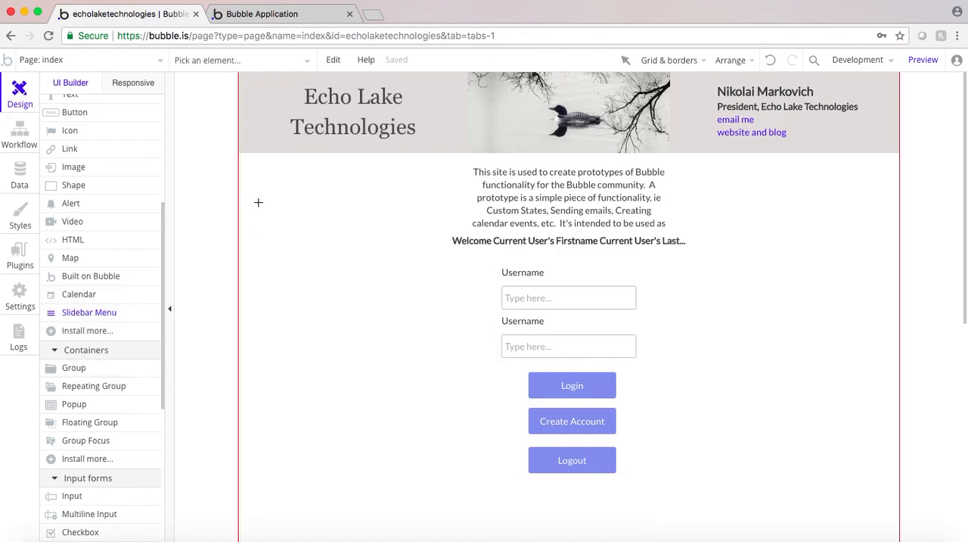
pyautogui.moveTo(288, 190)
pyautogui.mouseDown()
pyautogui.moveTo(313, 201)
pyautogui.moveTo(350, 244)
pyautogui.mouseUp()
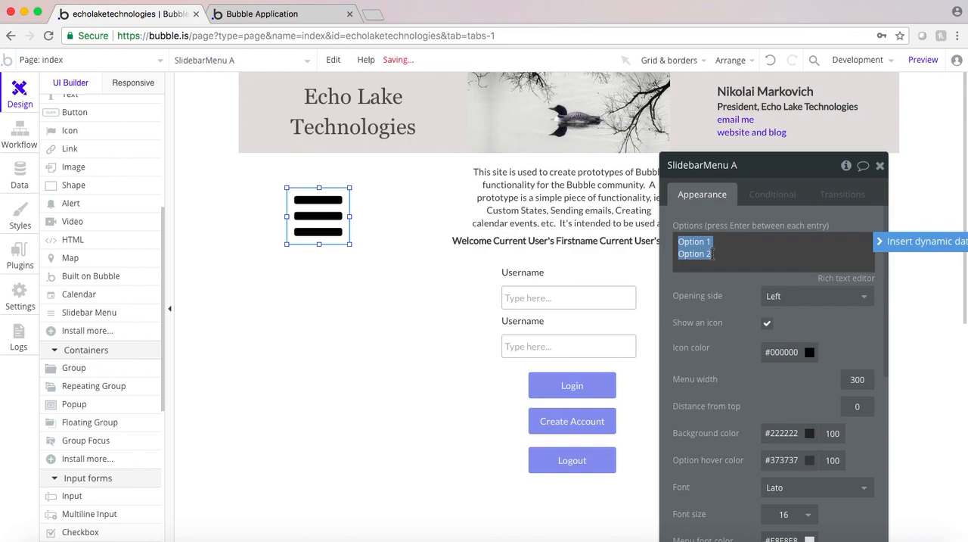
# Replace the slide menu's default options with Calendar and Video Chat, checking the app's page list for names
pyautogui.write('Calendar')
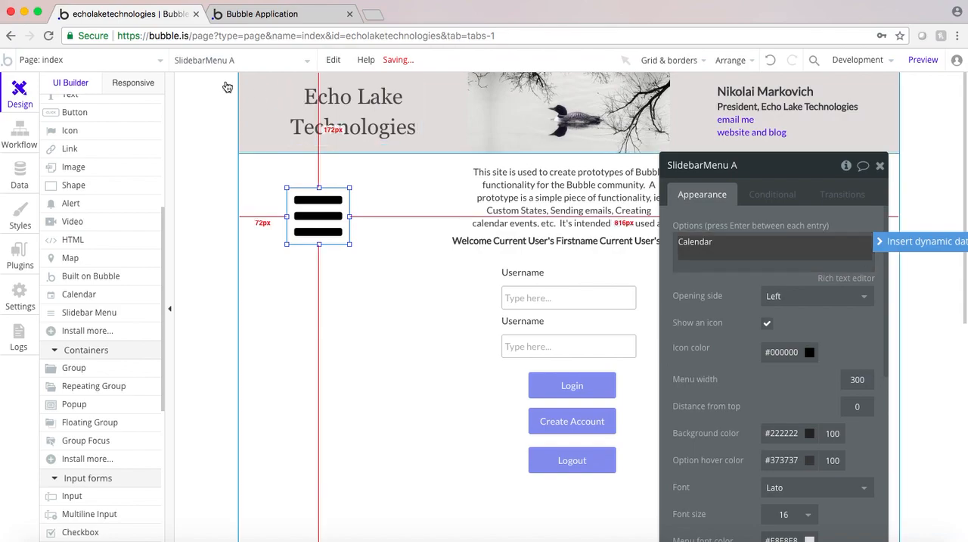
pyautogui.click(58, 61)
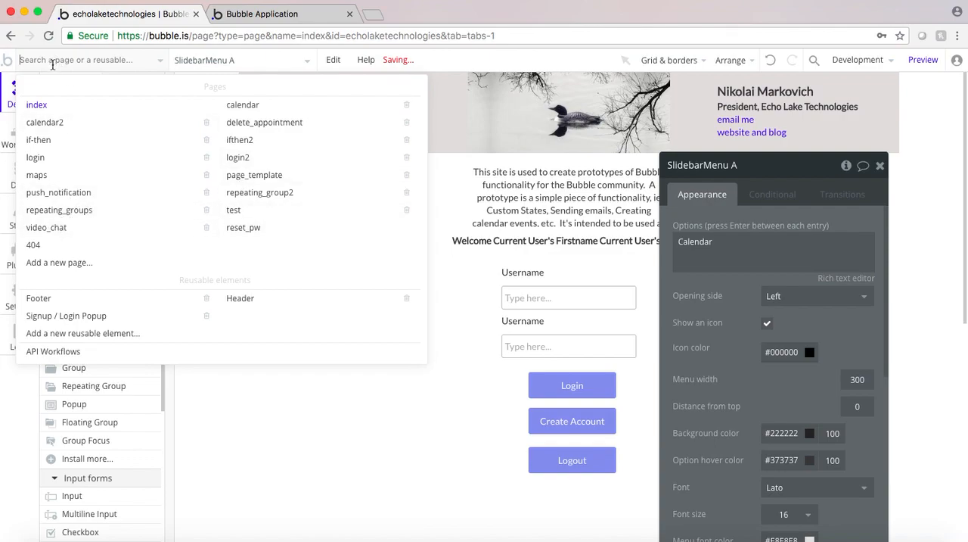
pyautogui.click(405, 370)
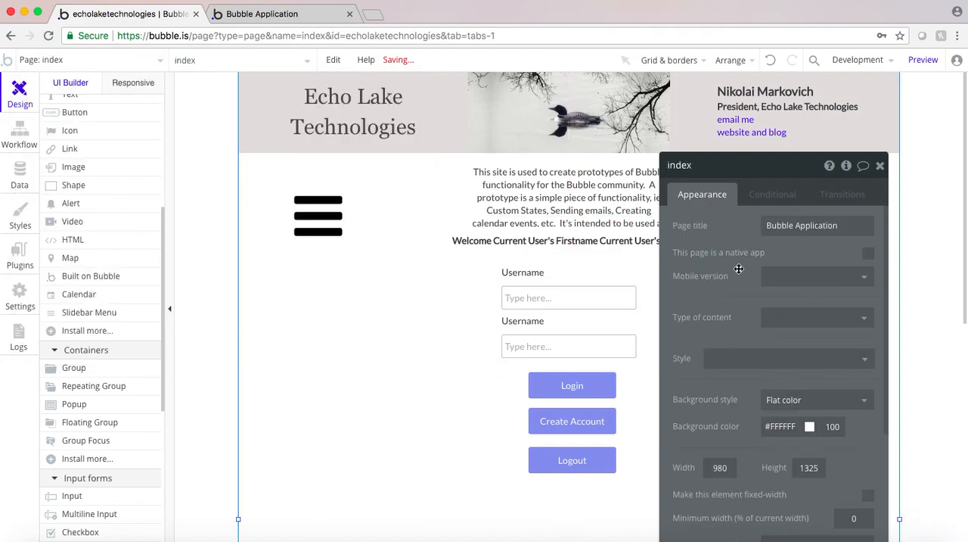
pyautogui.click(306, 230)
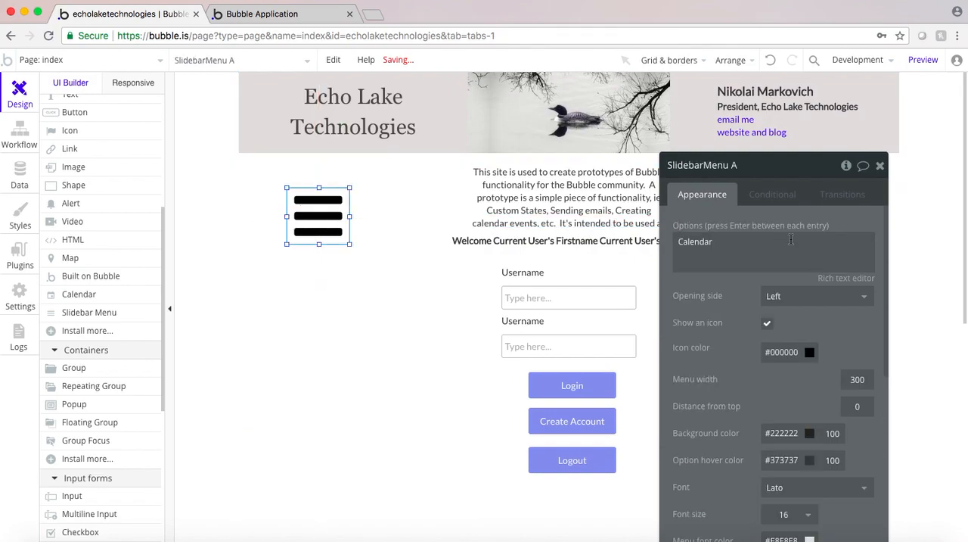
pyautogui.click(727, 263)
pyautogui.click(732, 249)
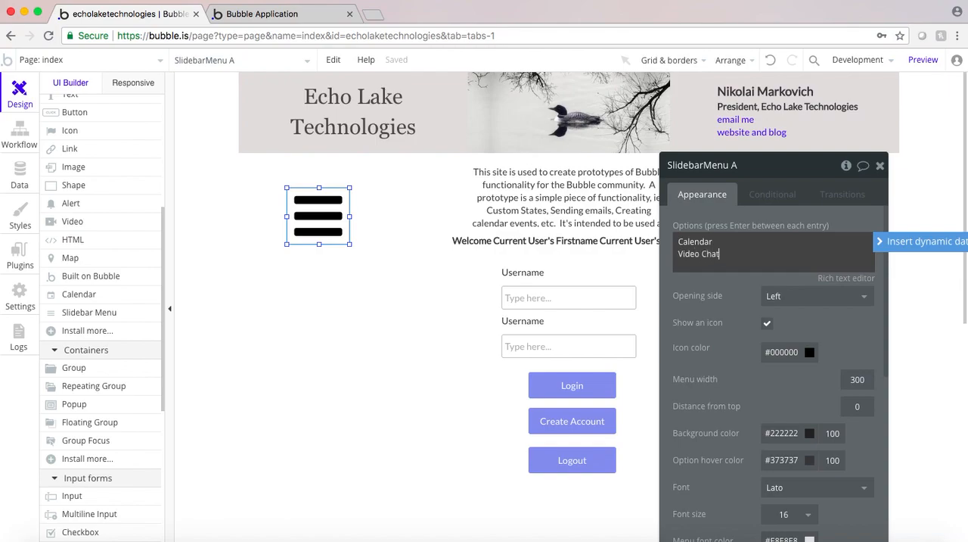
pyautogui.click(743, 292)
pyautogui.moveTo(731, 302); pyautogui.dragTo(737, 224)
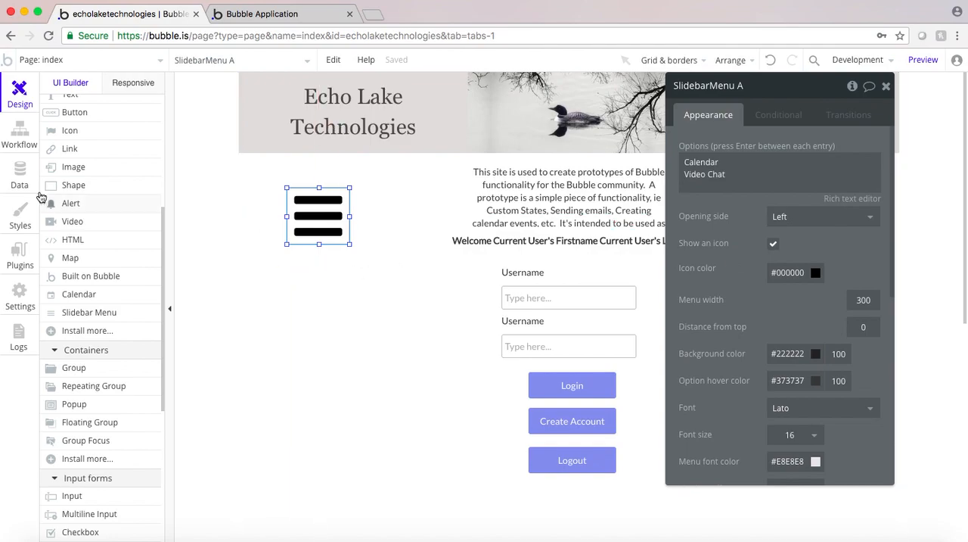
# Add a workflow event that runs when an option of the slide menu is clicked
pyautogui.click(20, 135)
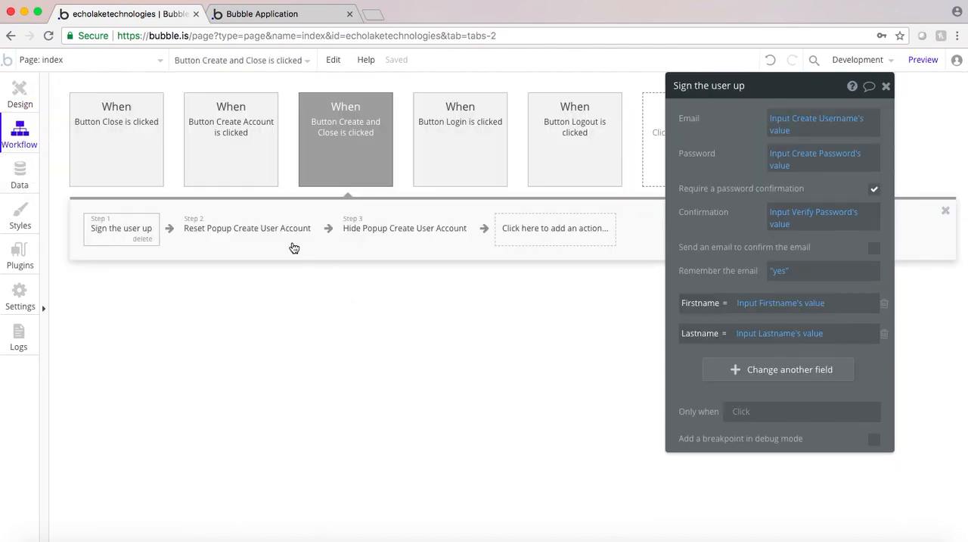
pyautogui.moveTo(732, 148); pyautogui.dragTo(733, 147)
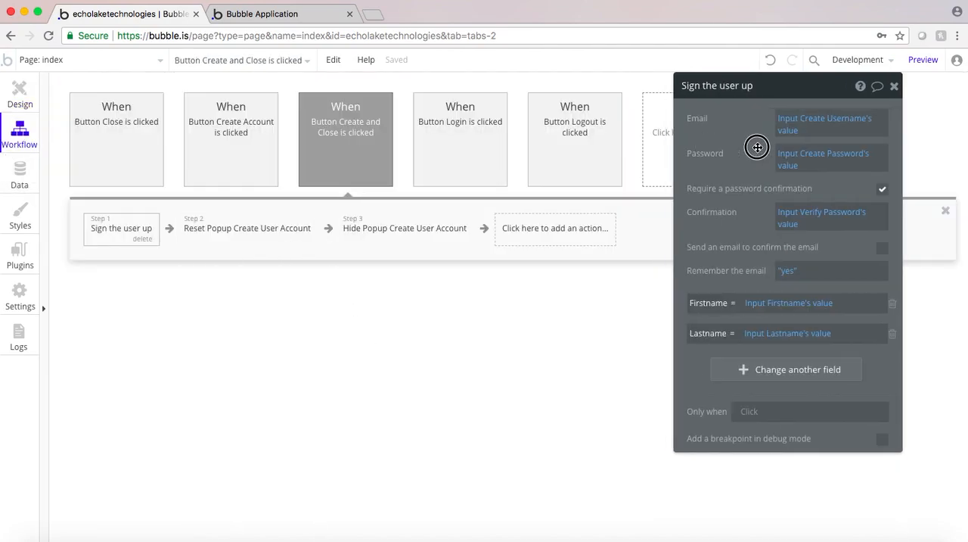
pyautogui.click(690, 140)
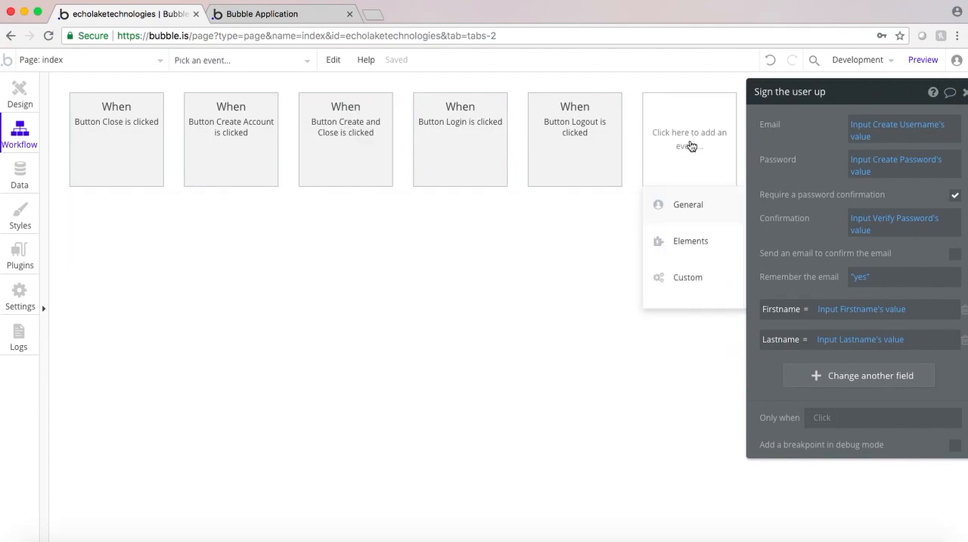
pyautogui.moveTo(692, 241)
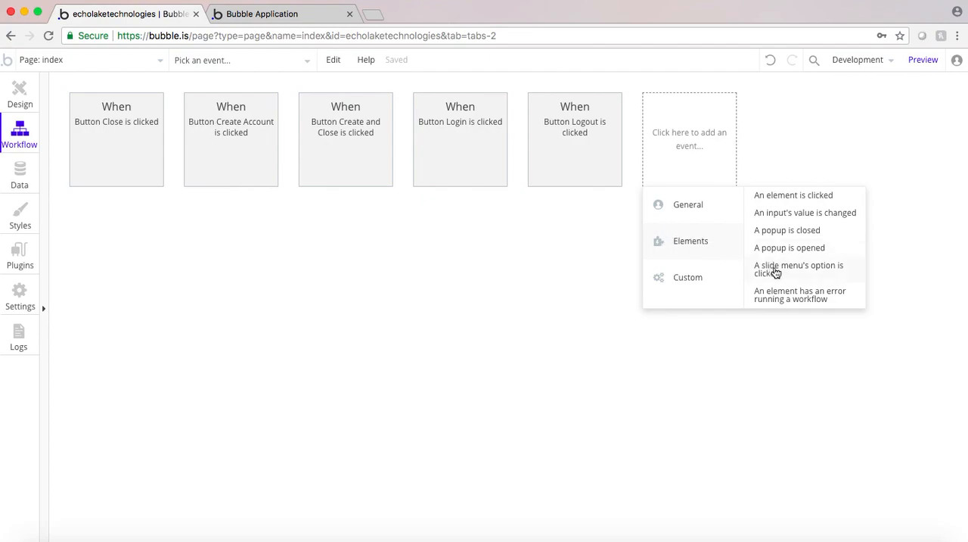
pyautogui.moveTo(771, 271)
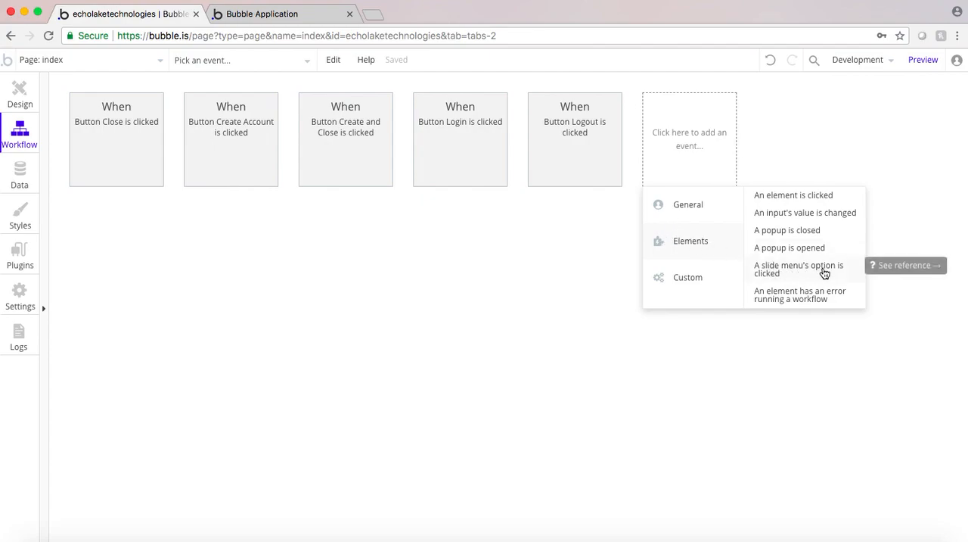
pyautogui.click(772, 269)
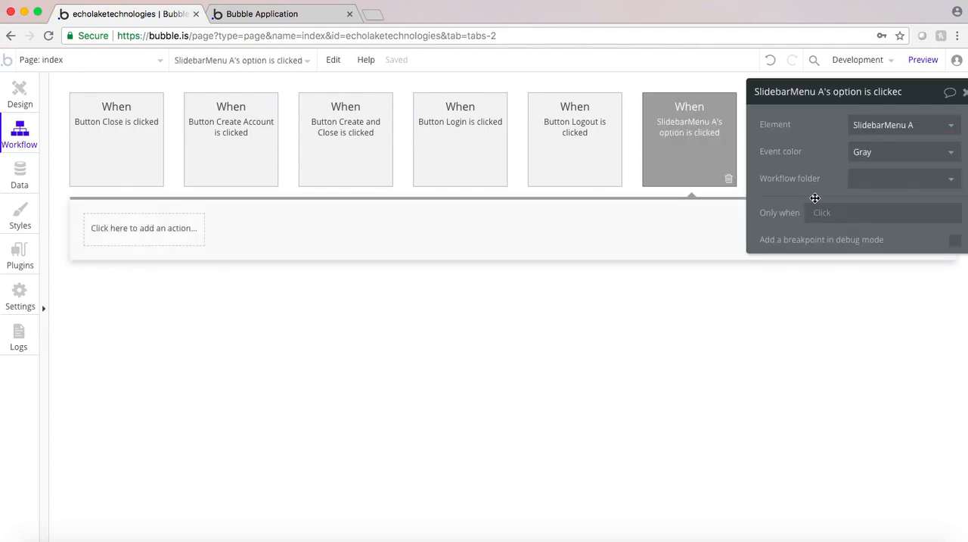
# Restrict the slide menu event to run only when This SlidebarMenu's current option is "Calendar", checking the option's spelling in the design
pyautogui.moveTo(809, 161); pyautogui.dragTo(360, 221)
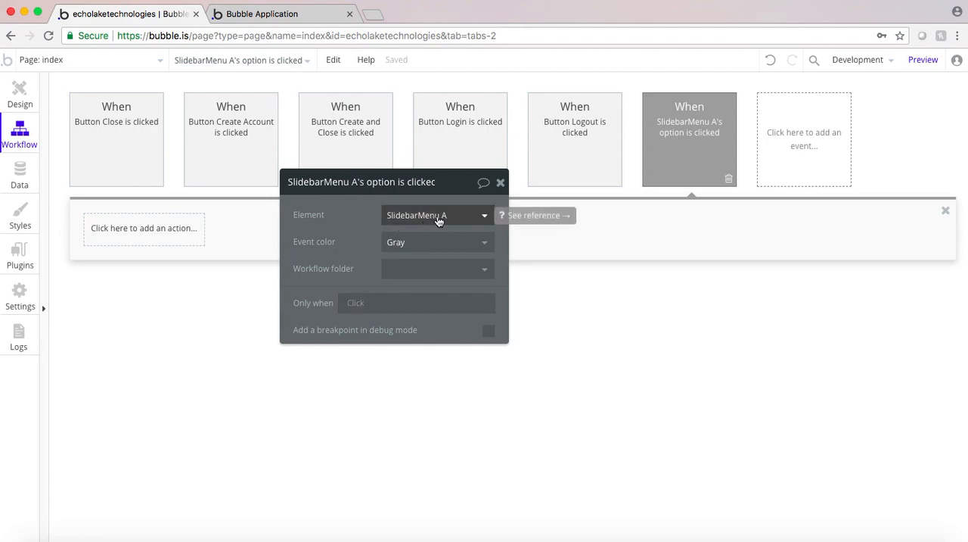
pyautogui.click(361, 304)
pyautogui.click(16, 96)
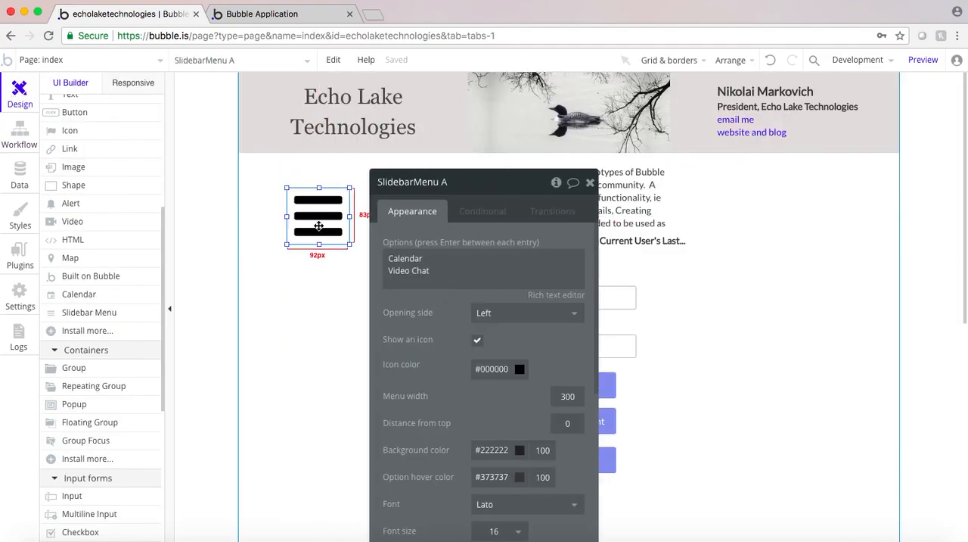
pyautogui.click(27, 136)
pyautogui.click(444, 311)
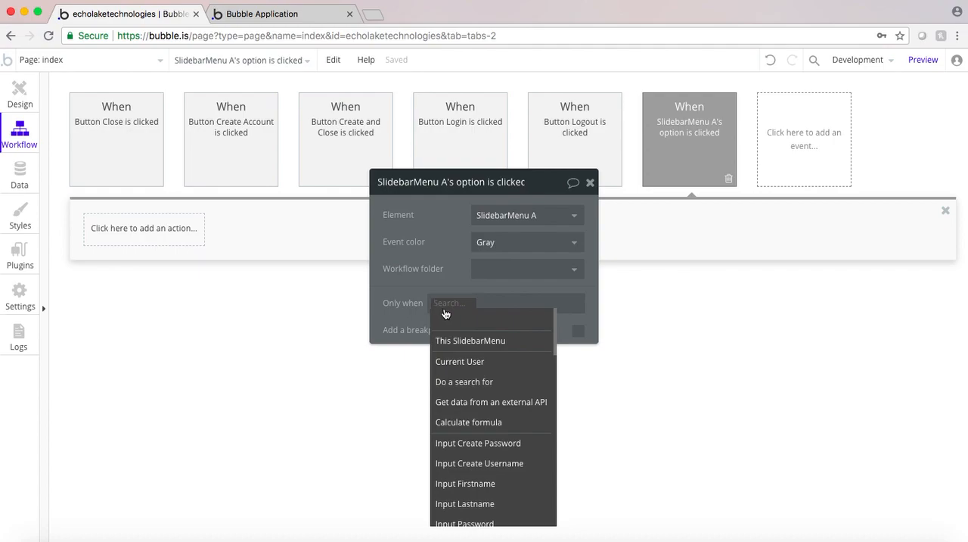
pyautogui.click(478, 342)
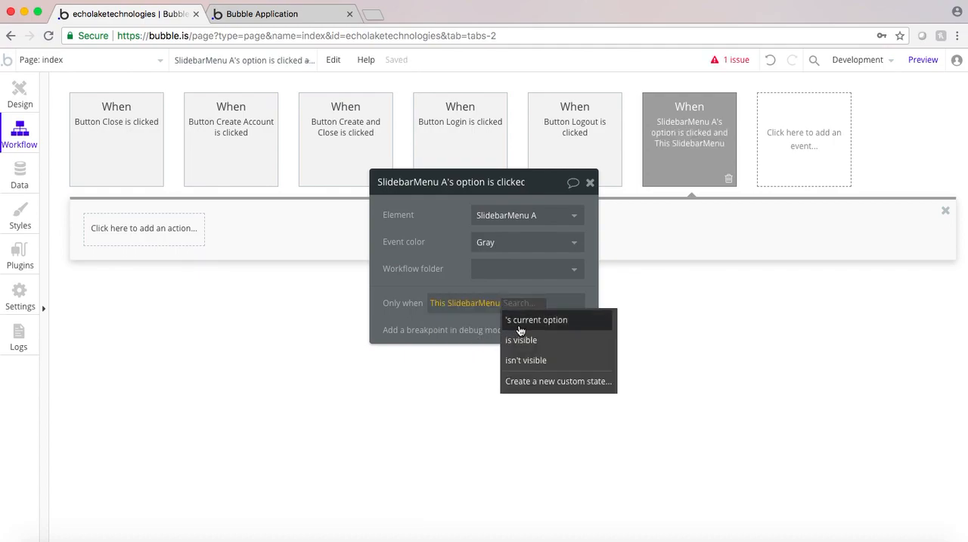
pyautogui.click(526, 324)
pyautogui.click(453, 331)
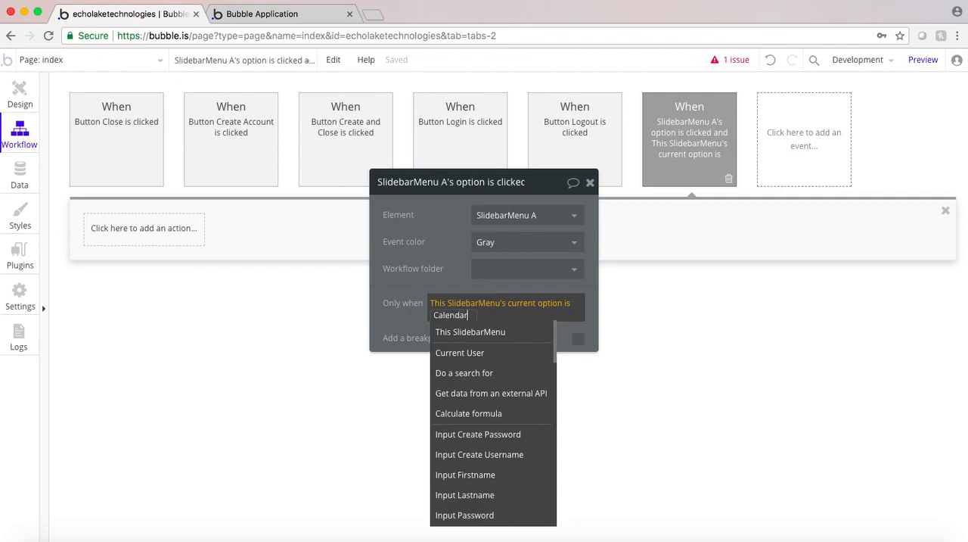
pyautogui.write('Calendar')
pyautogui.click(408, 313)
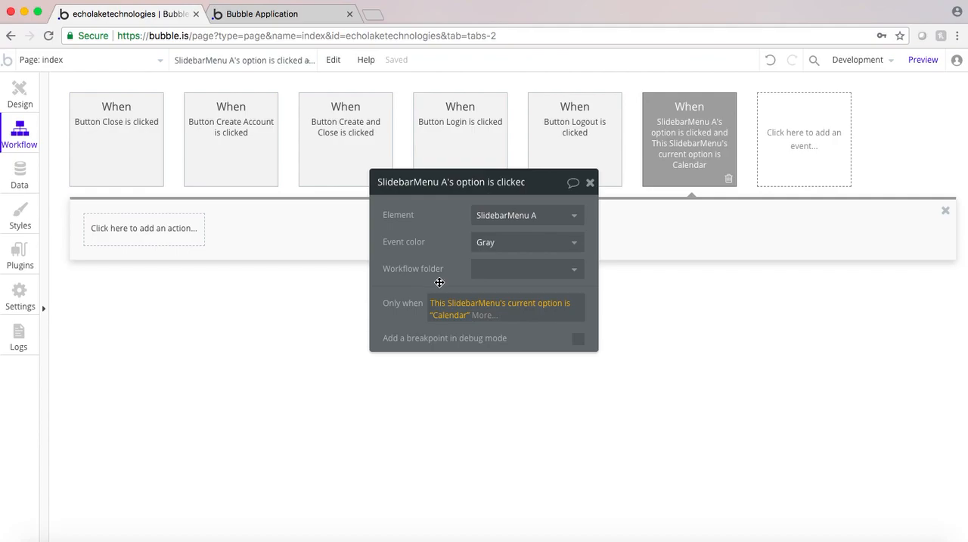
# Add a Go to page action to the Calendar option event, with destination calendar and Current User as the data to send
pyautogui.click(142, 229)
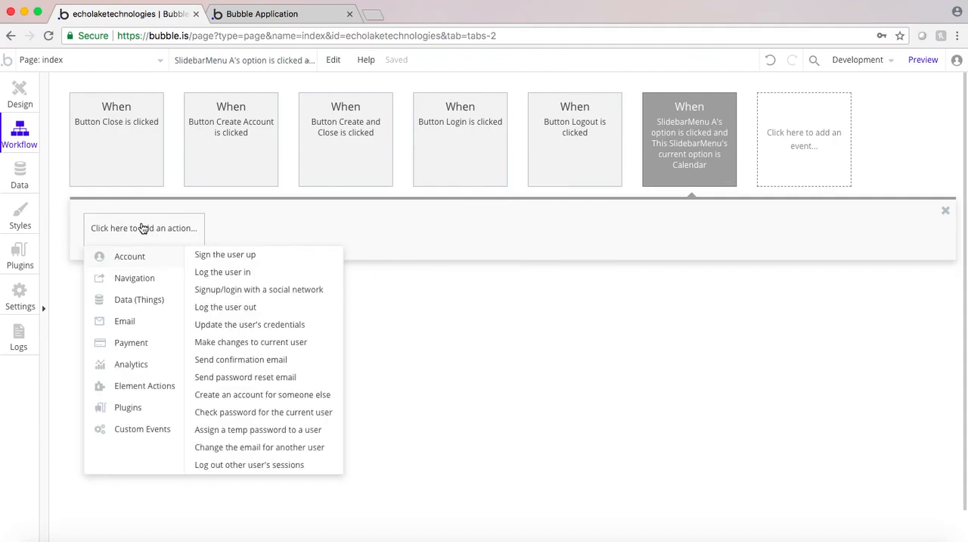
pyautogui.moveTo(134, 277)
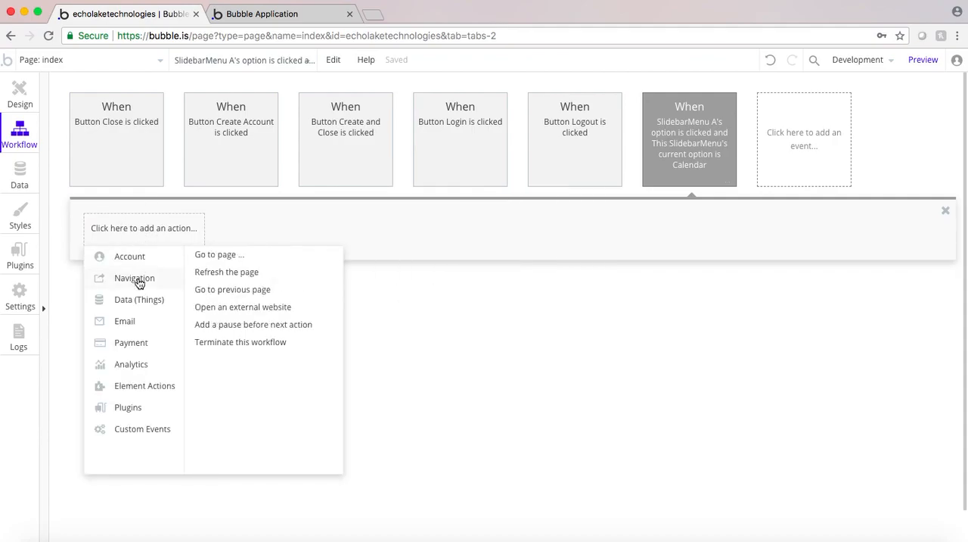
pyautogui.click(222, 257)
pyautogui.click(493, 215)
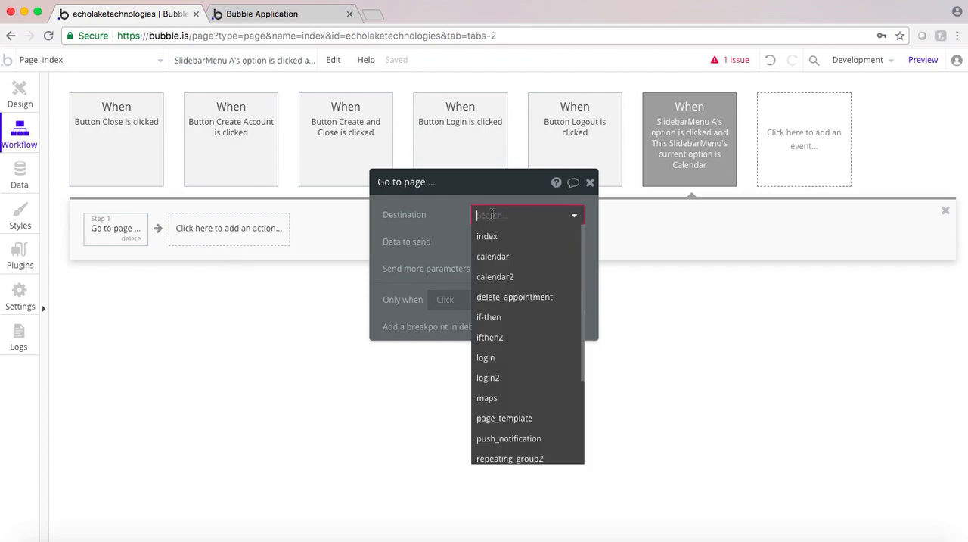
pyautogui.click(493, 255)
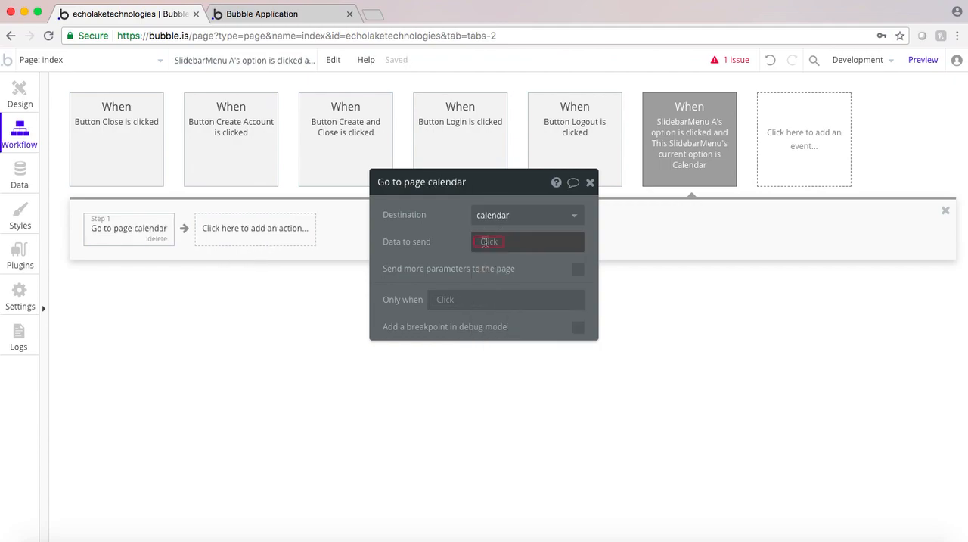
pyautogui.click(484, 242)
pyautogui.click(499, 280)
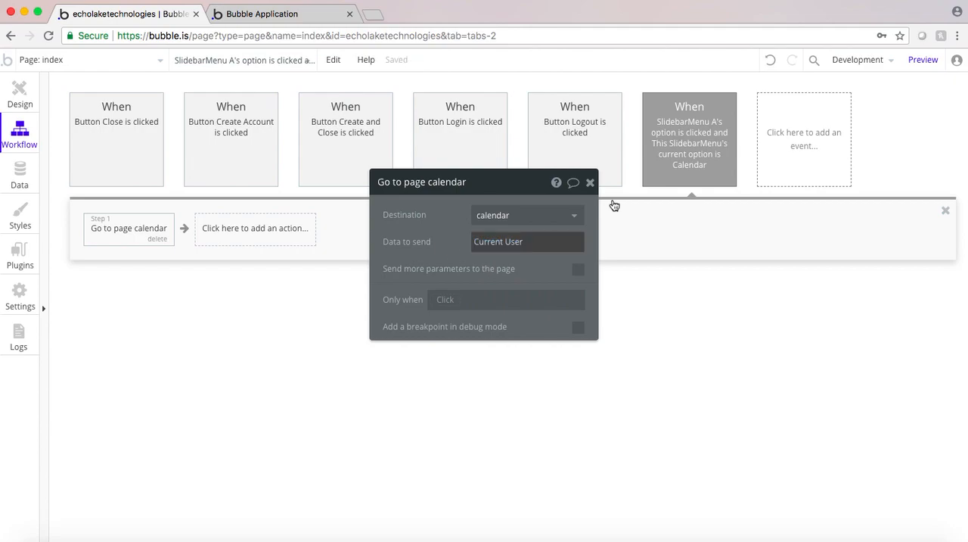
# Review the Calendar option event's condition and add another workflow event for when a slide menu's option is clicked
pyautogui.click(691, 143)
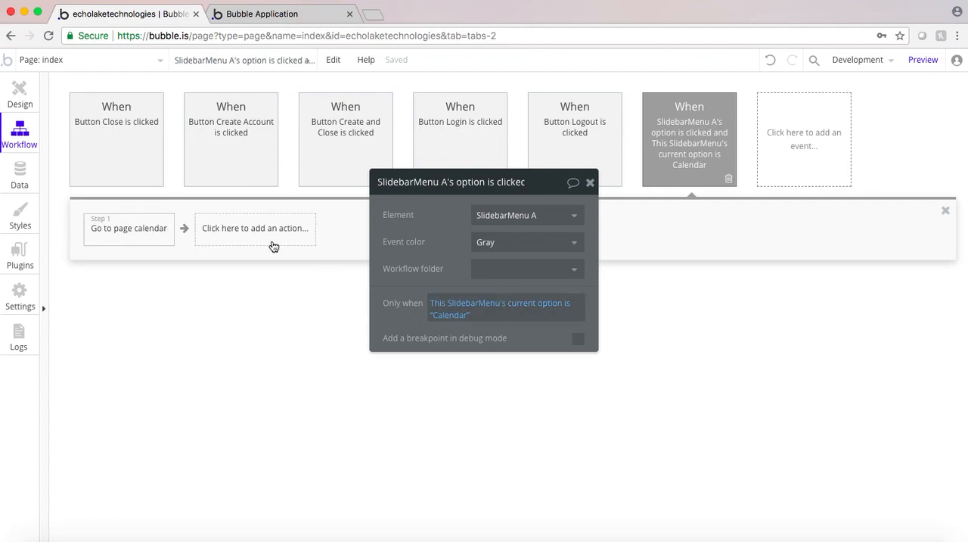
pyautogui.click(804, 140)
pyautogui.moveTo(798, 248)
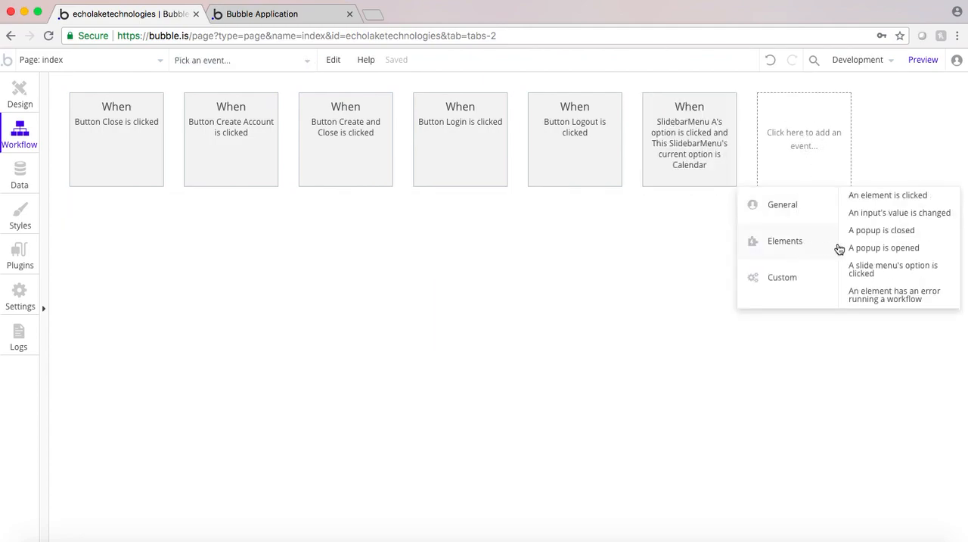
pyautogui.click(870, 271)
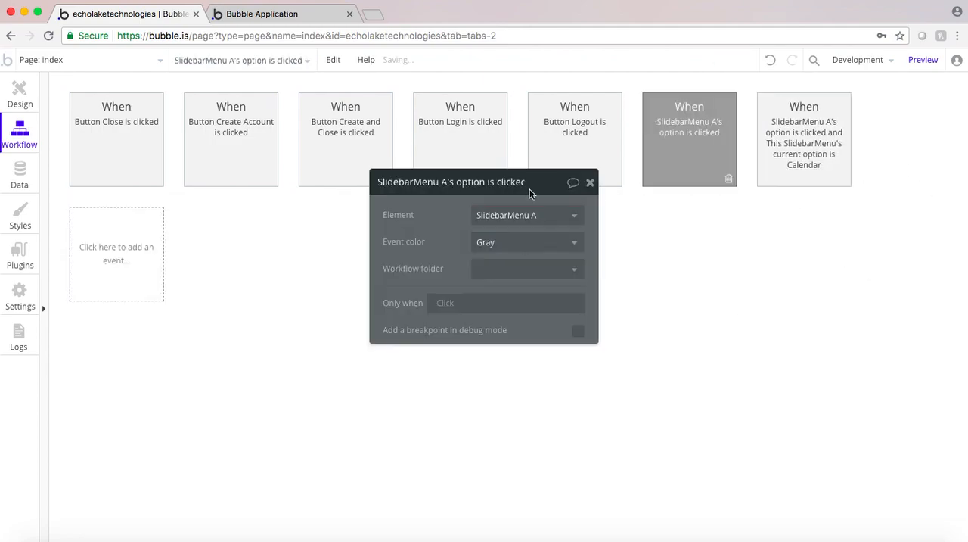
# Restrict the new slide menu event to run only when This SlidebarMenu's current option is "Video Chat", copying the option's text from the design
pyautogui.click(447, 303)
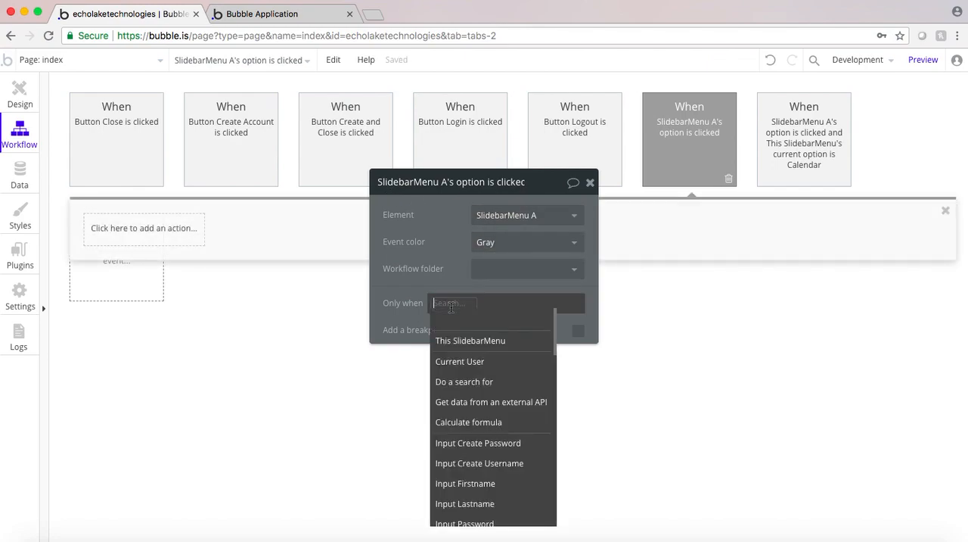
pyautogui.click(451, 338)
pyautogui.click(522, 321)
pyautogui.click(443, 330)
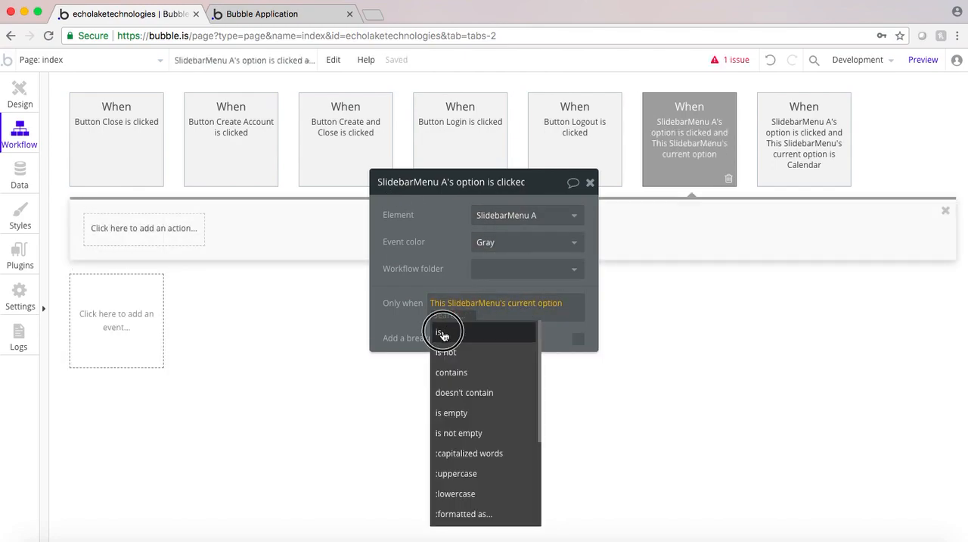
pyautogui.click(19, 89)
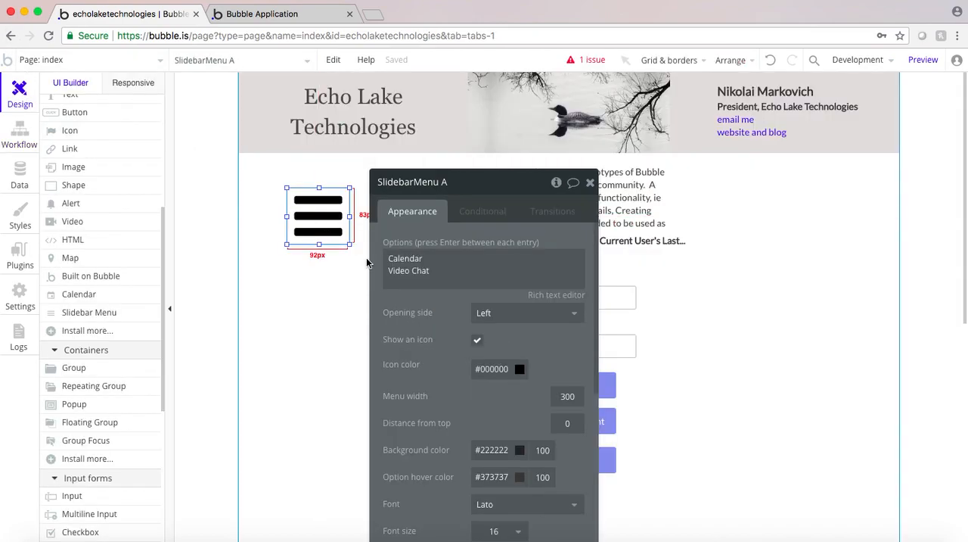
pyautogui.click(433, 270)
pyautogui.hotkey('ctrl', 'a')
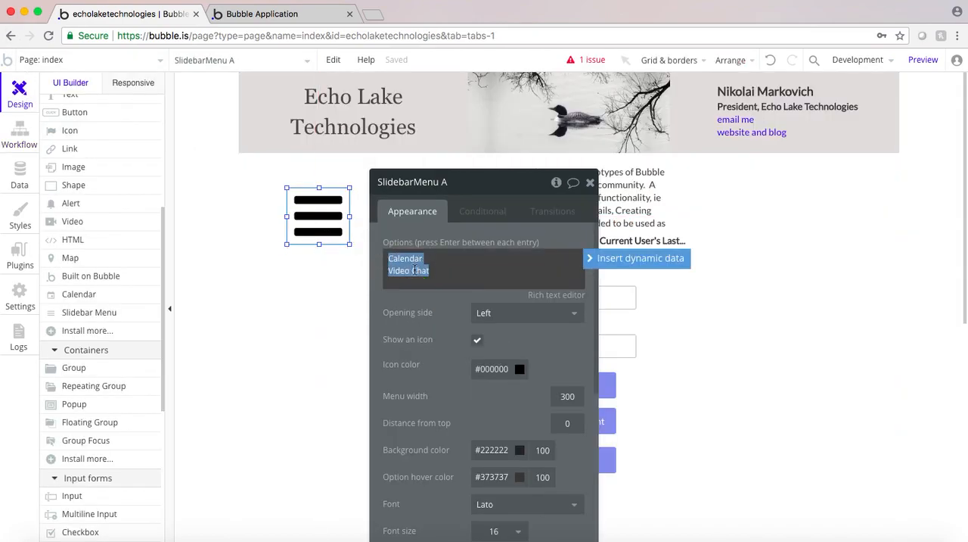
pyautogui.moveTo(448, 268); pyautogui.dragTo(381, 270)
pyautogui.press('super+c')
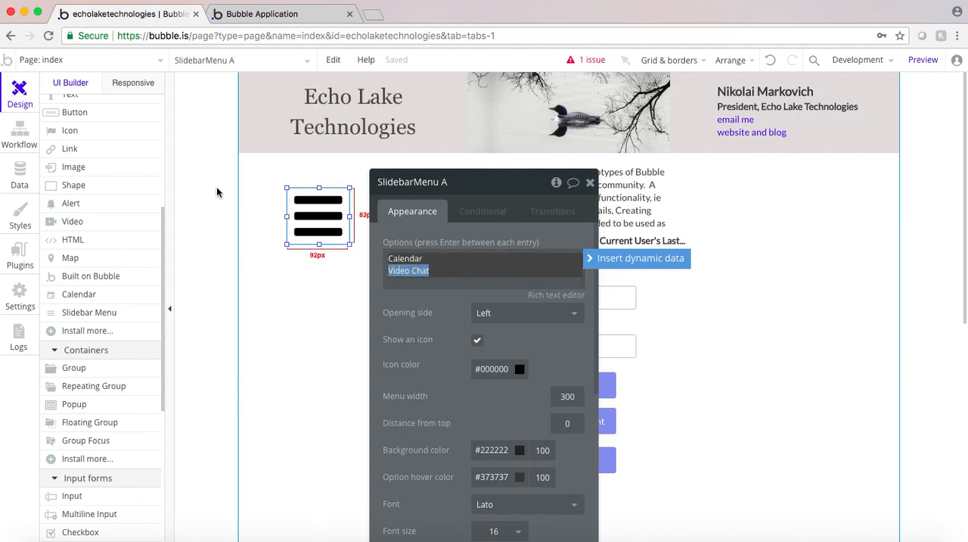
pyautogui.click(18, 134)
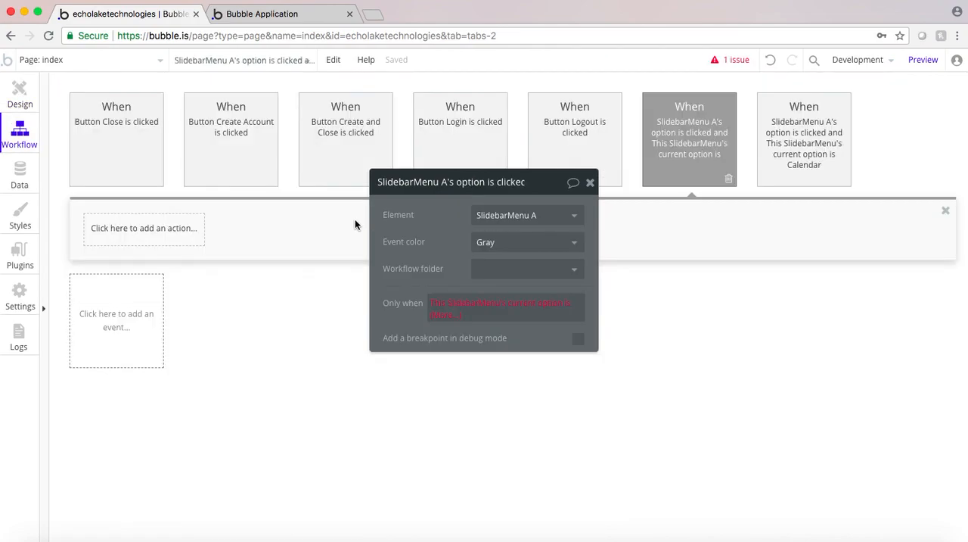
pyautogui.click(446, 314)
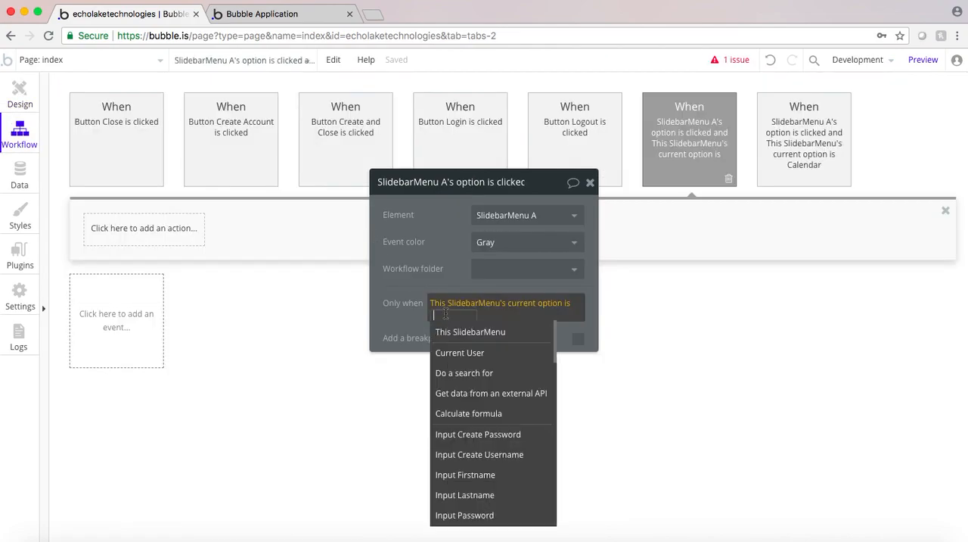
pyautogui.press('super+v')
pyautogui.click(400, 310)
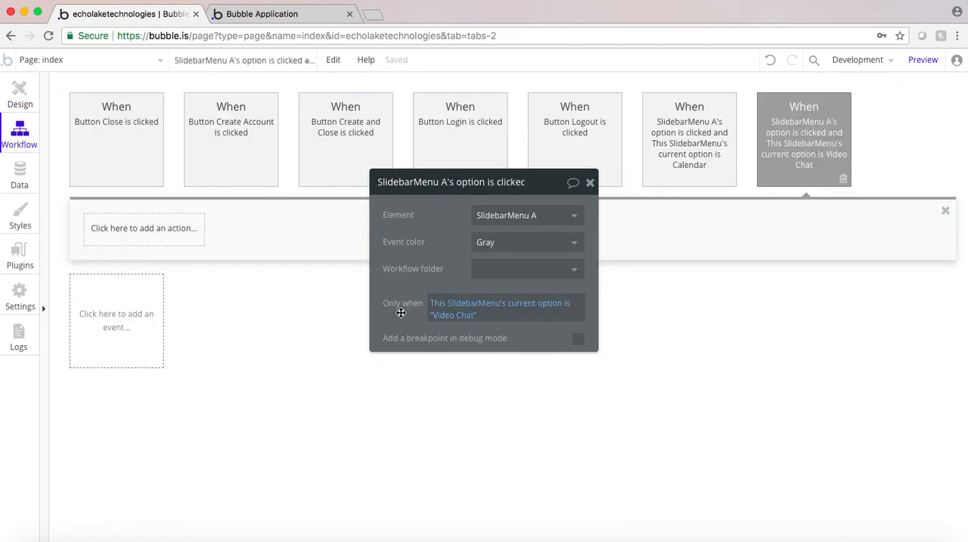
# Add a Go to page action to the Video Chat option event, with destination video_chat and Current User as the data to send
pyautogui.click(159, 238)
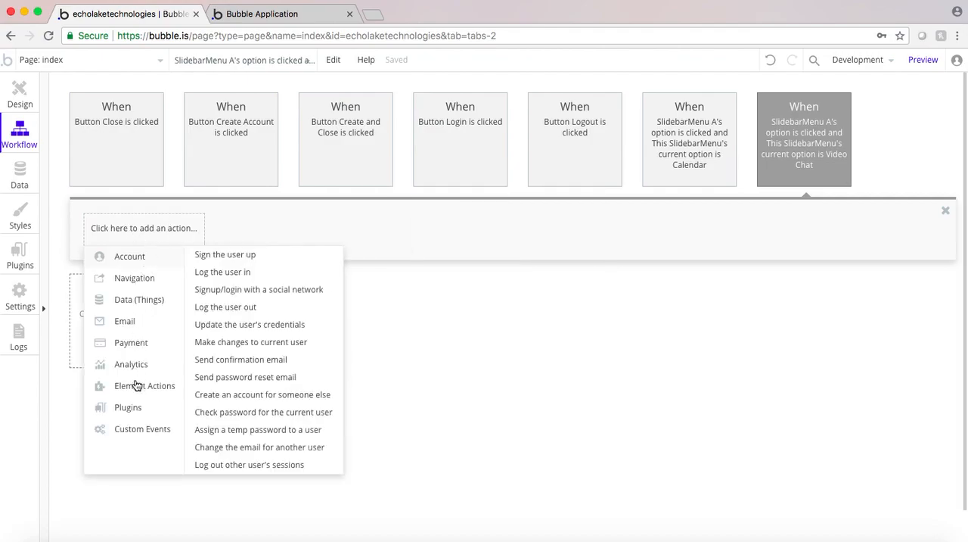
pyautogui.moveTo(137, 388)
pyautogui.moveTo(124, 279)
pyautogui.click(216, 258)
pyautogui.click(479, 221)
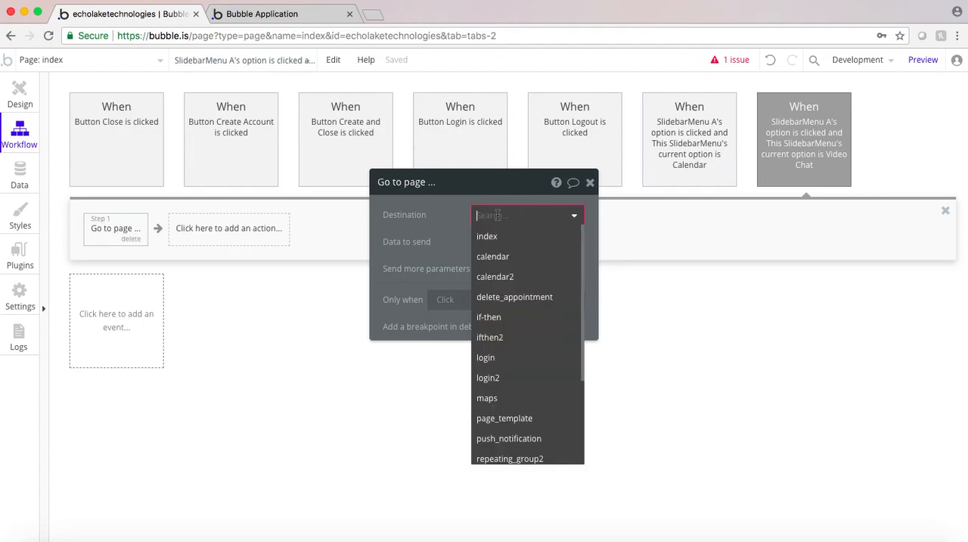
pyautogui.scroll(-3, 510, 363)
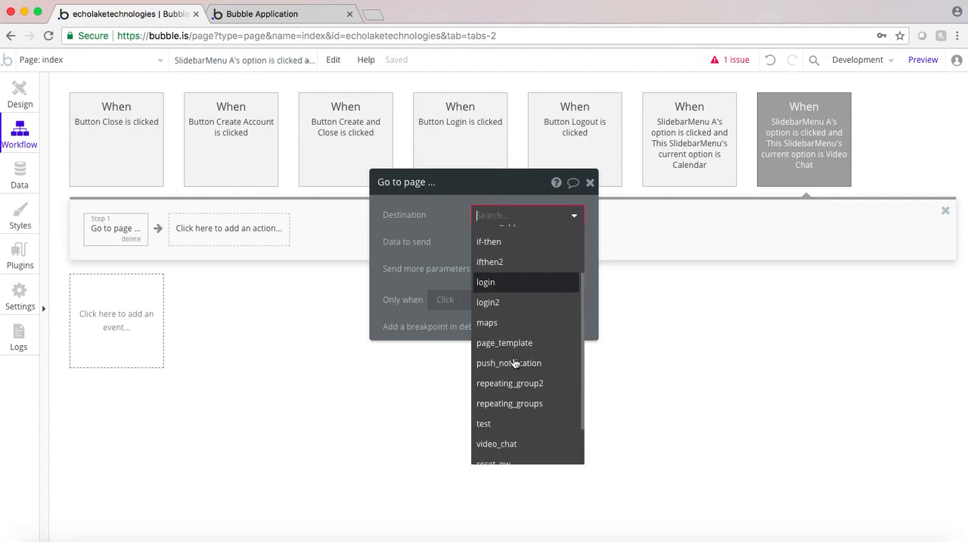
pyautogui.click(508, 395)
pyautogui.click(486, 242)
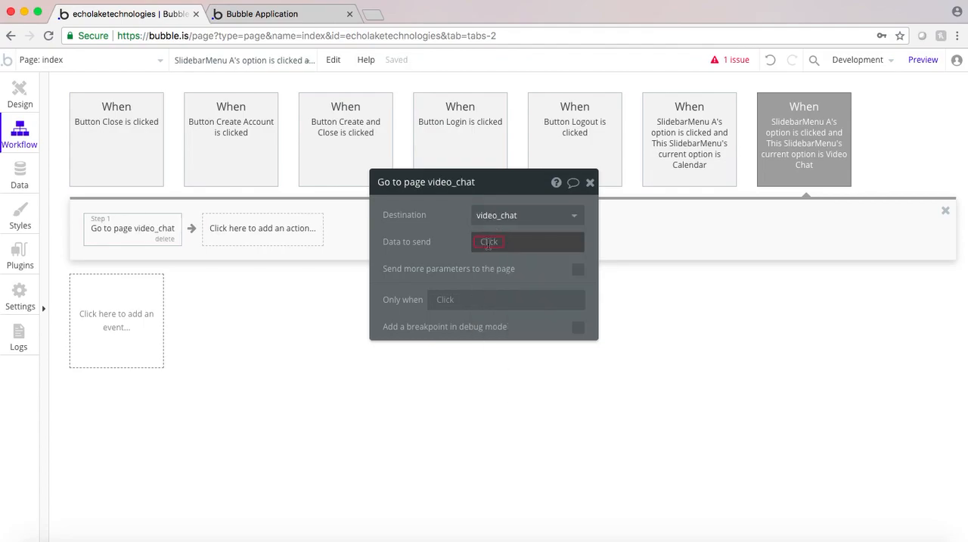
pyautogui.click(501, 279)
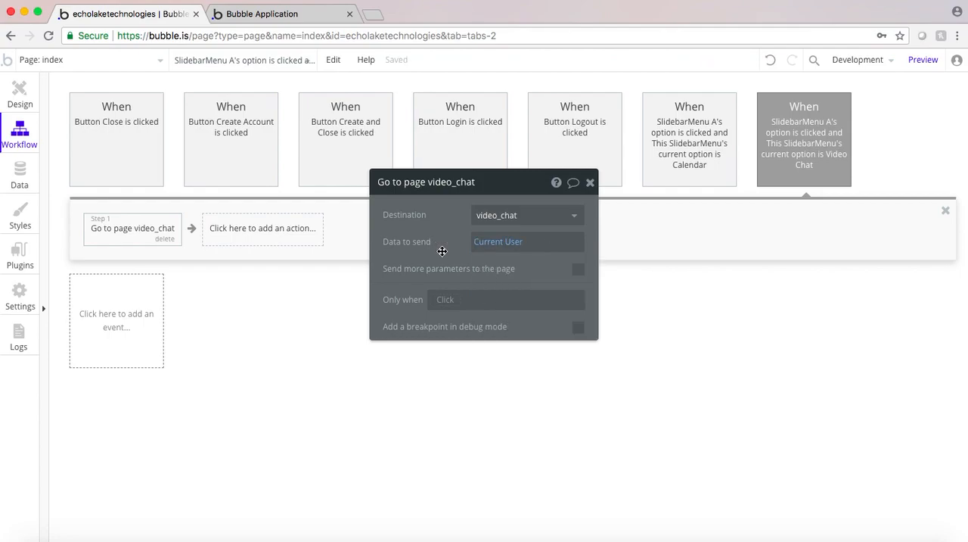
# Reload the app preview and open the slide menu to check its options, then close it
pyautogui.click(20, 94)
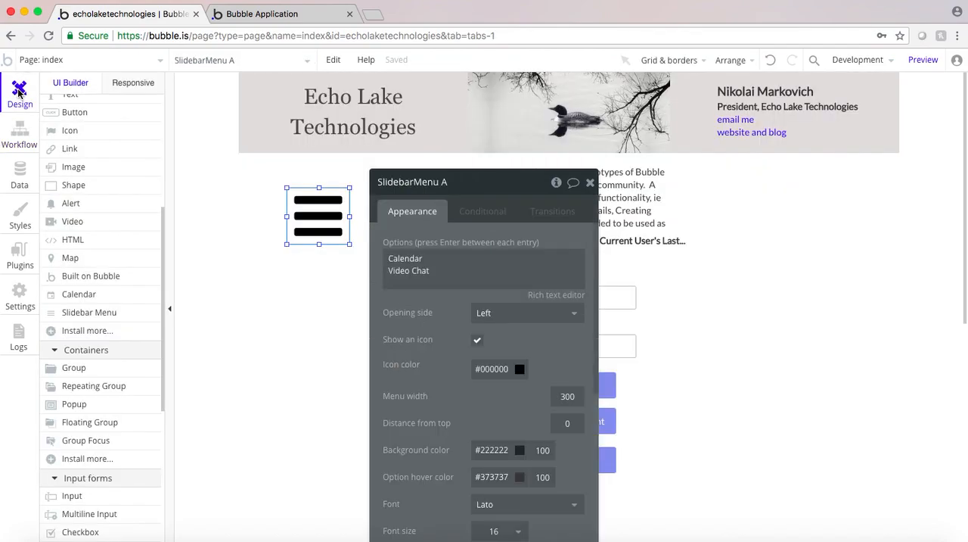
pyautogui.click(259, 18)
pyautogui.press('super+r')
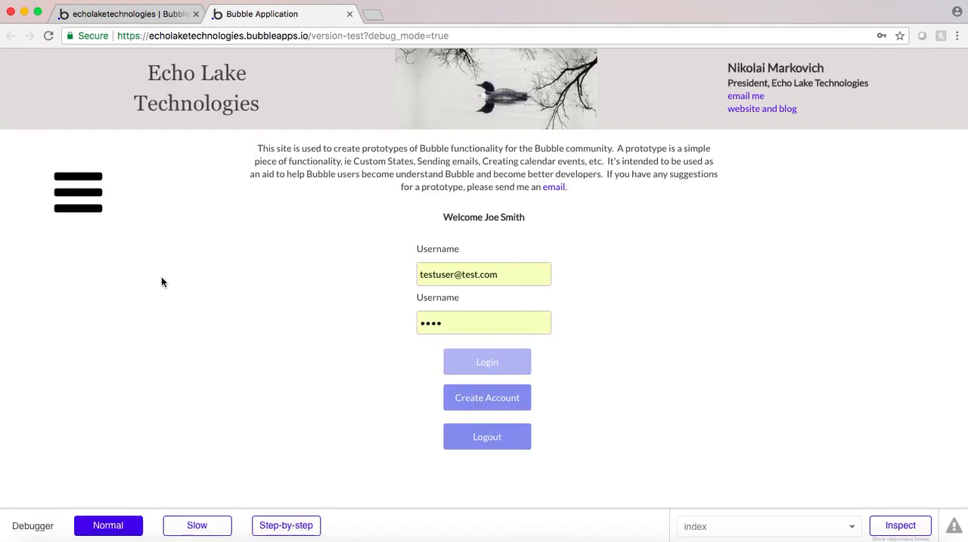
pyautogui.click(78, 192)
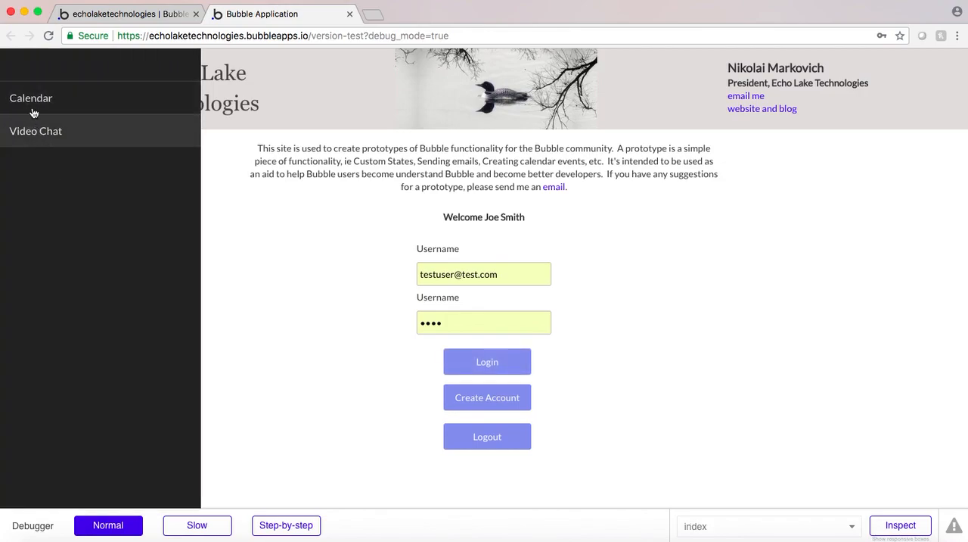
pyautogui.click(249, 239)
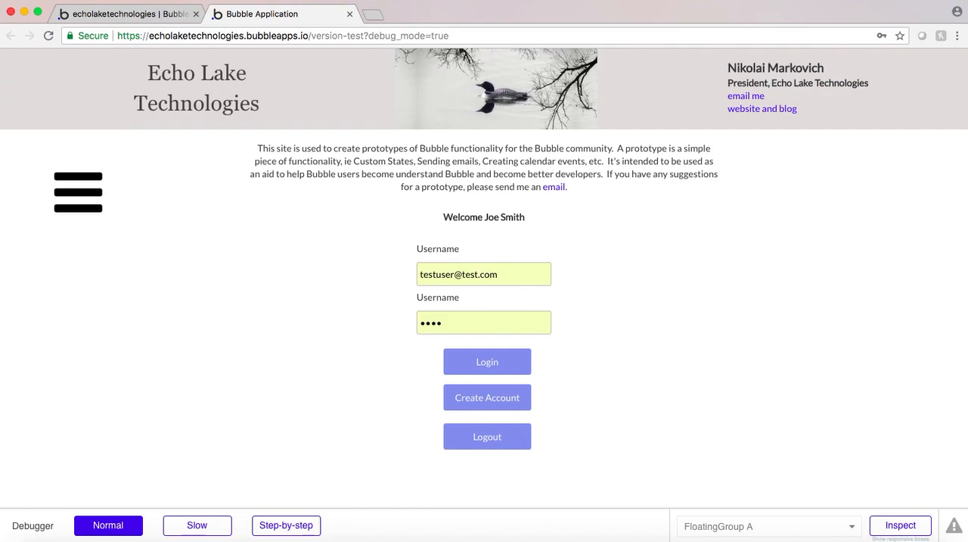
# Set the slide menu's width to 150 in the page design
pyautogui.click(133, 17)
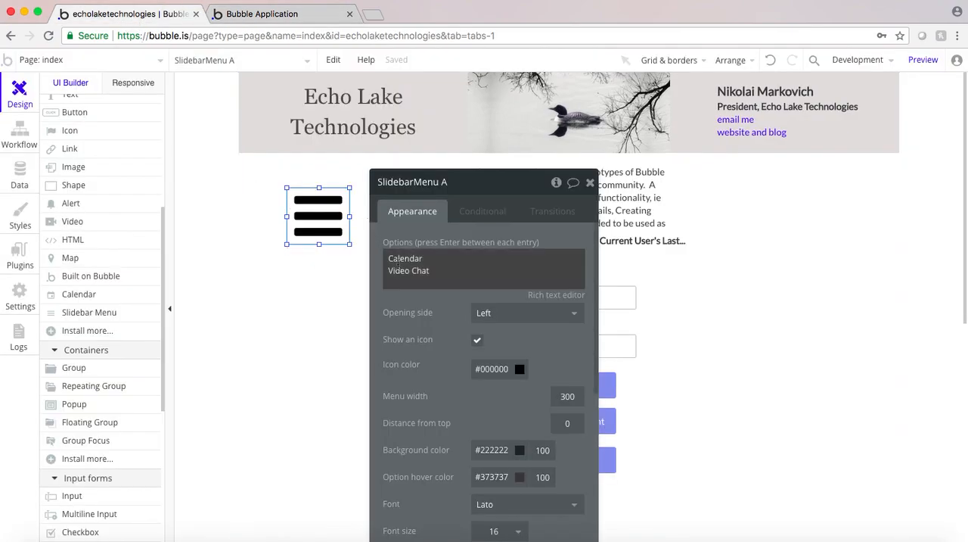
pyautogui.scroll(-8, 438, 354)
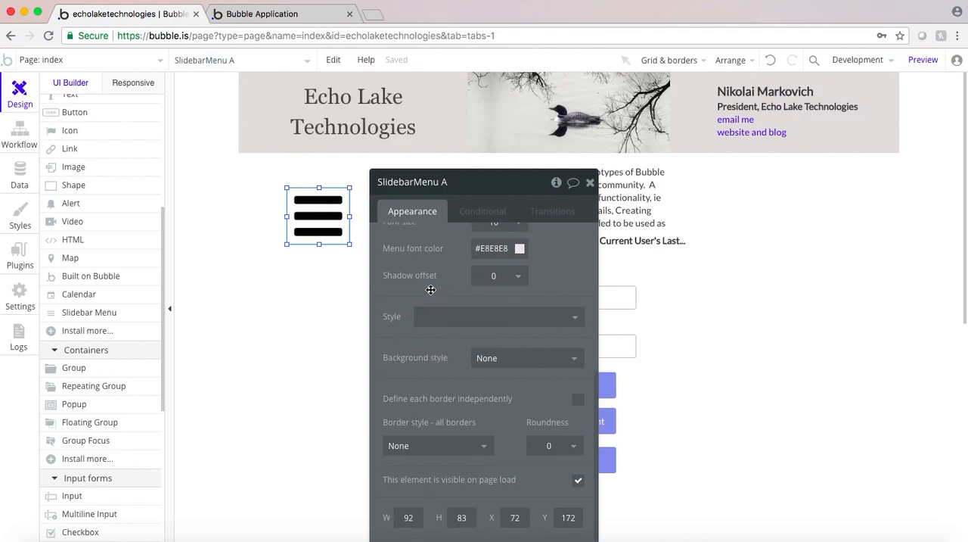
pyautogui.scroll(5, 432, 287)
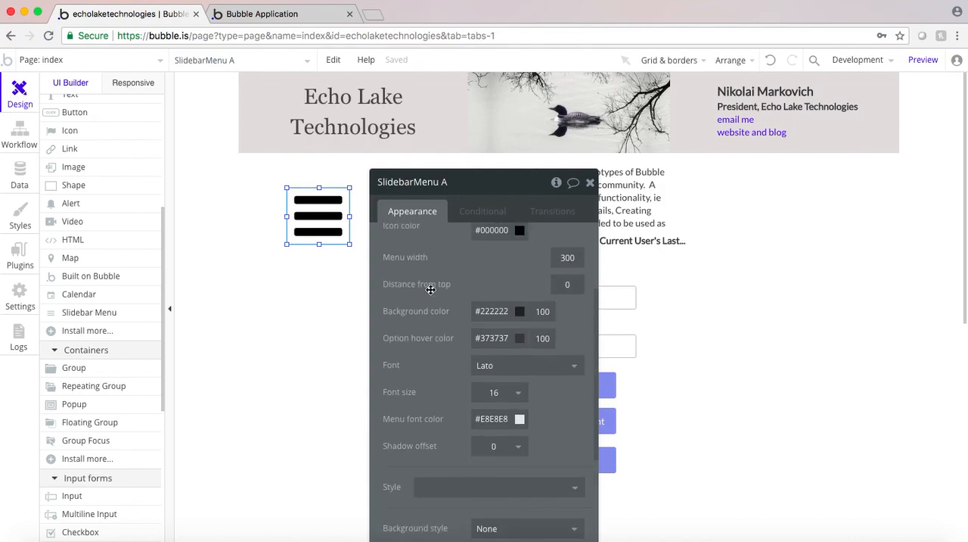
pyautogui.moveTo(567, 266); pyautogui.dragTo(549, 267)
pyautogui.click(572, 267)
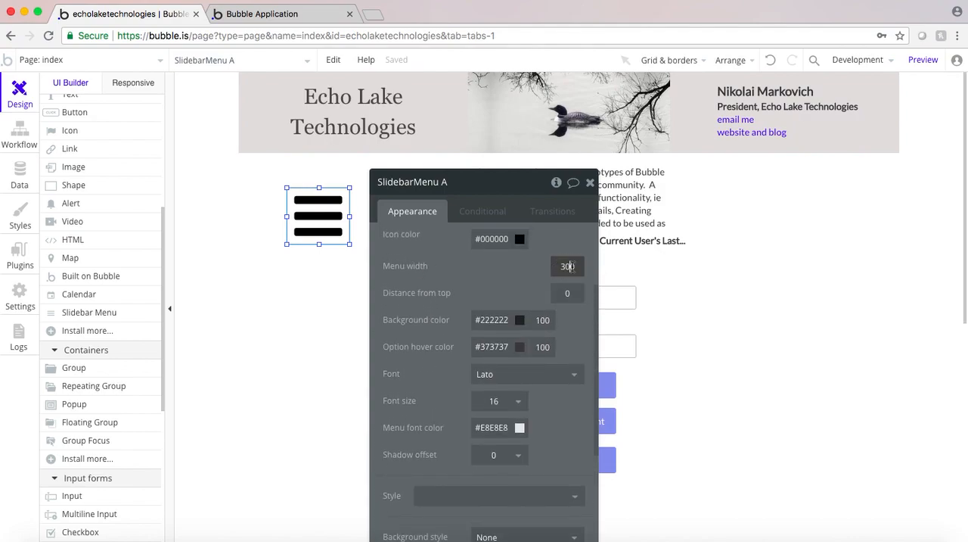
pyautogui.moveTo(571, 268); pyautogui.dragTo(555, 268)
pyautogui.write('150')
pyautogui.click(515, 275)
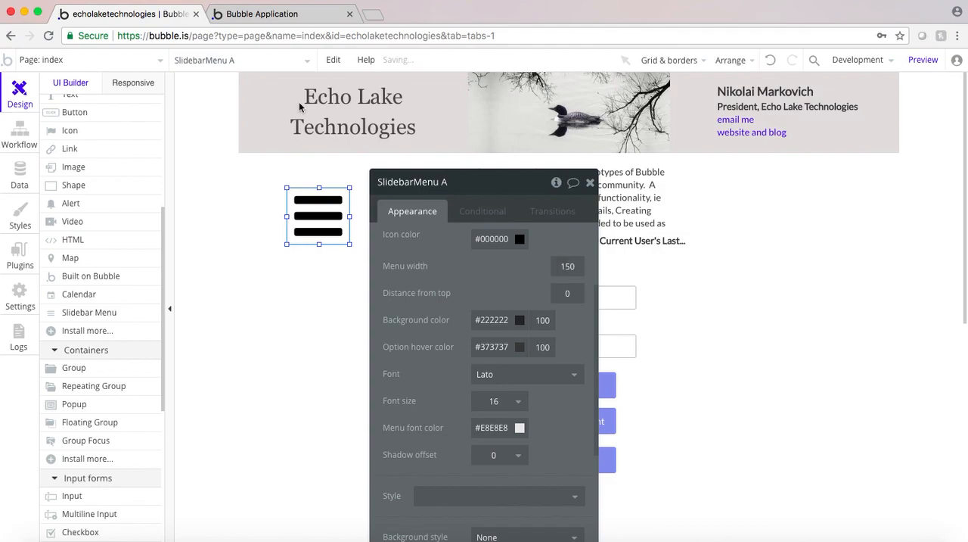
# Check the slide menu's width in the preview, reloading the page and reopening the menu
pyautogui.click(257, 14)
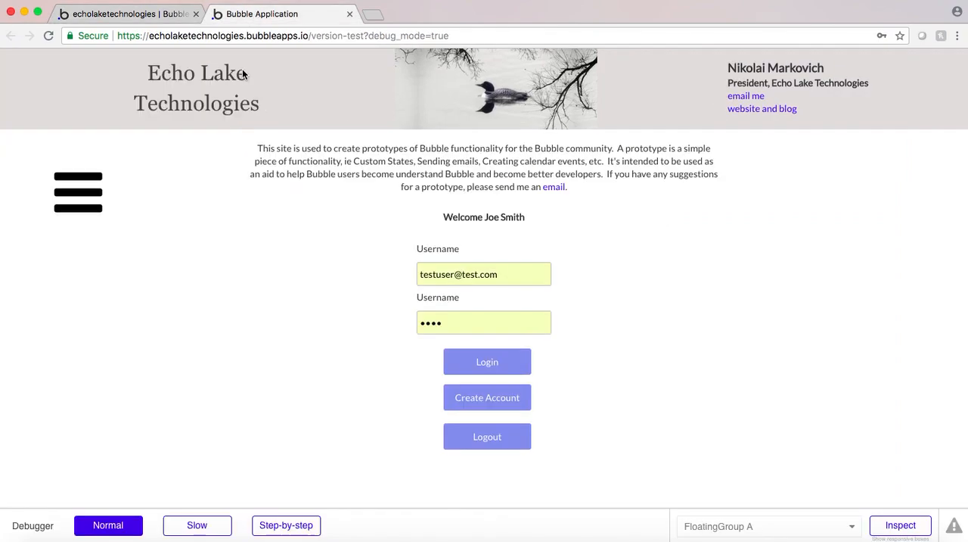
pyautogui.click(85, 198)
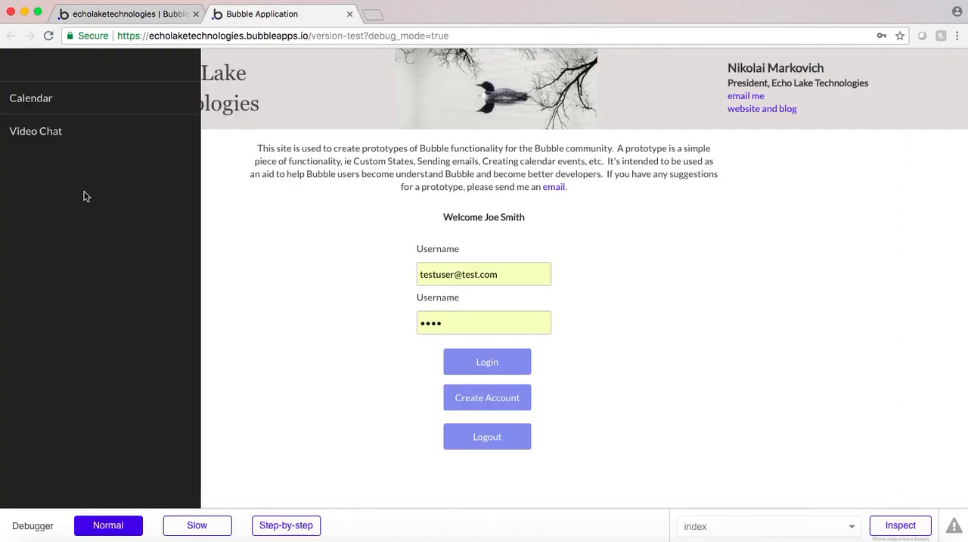
pyautogui.click(221, 223)
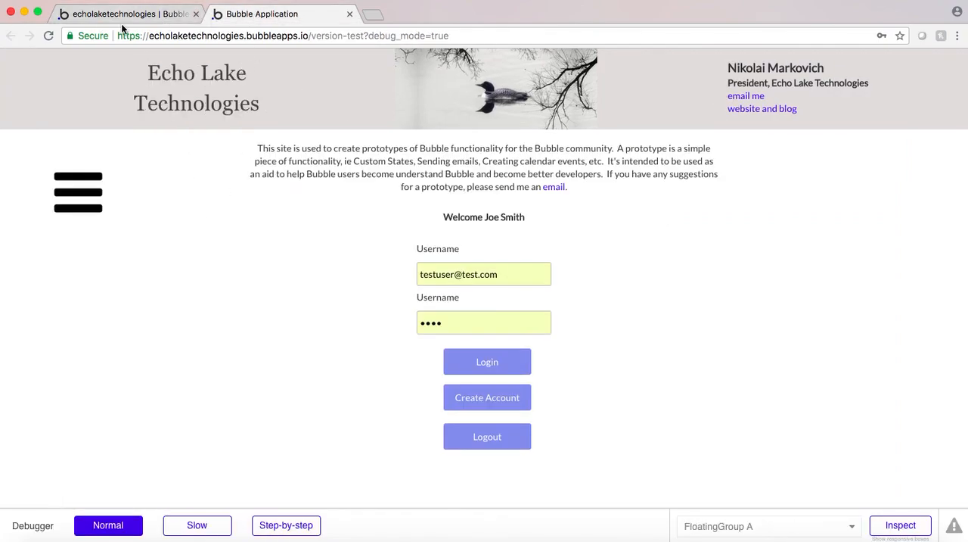
pyautogui.click(232, 64)
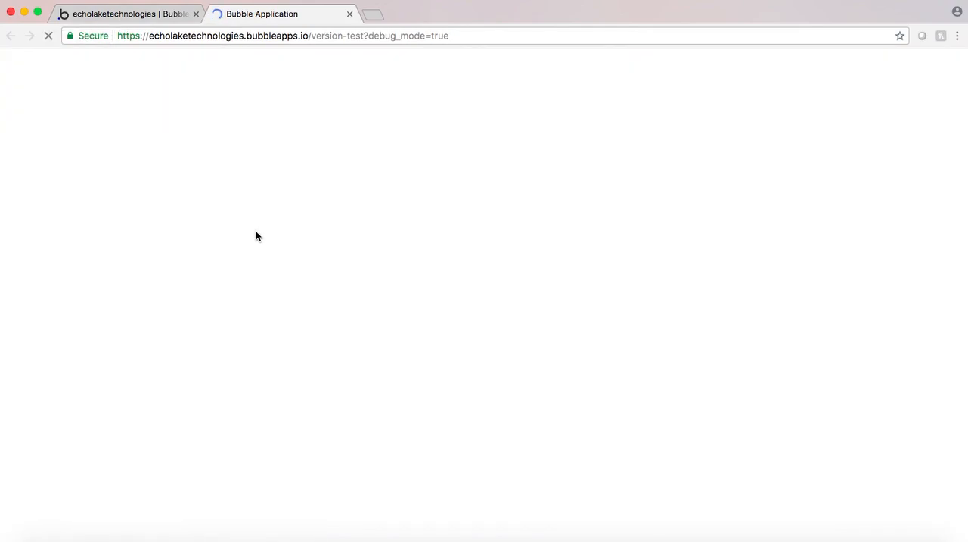
pyautogui.click(79, 194)
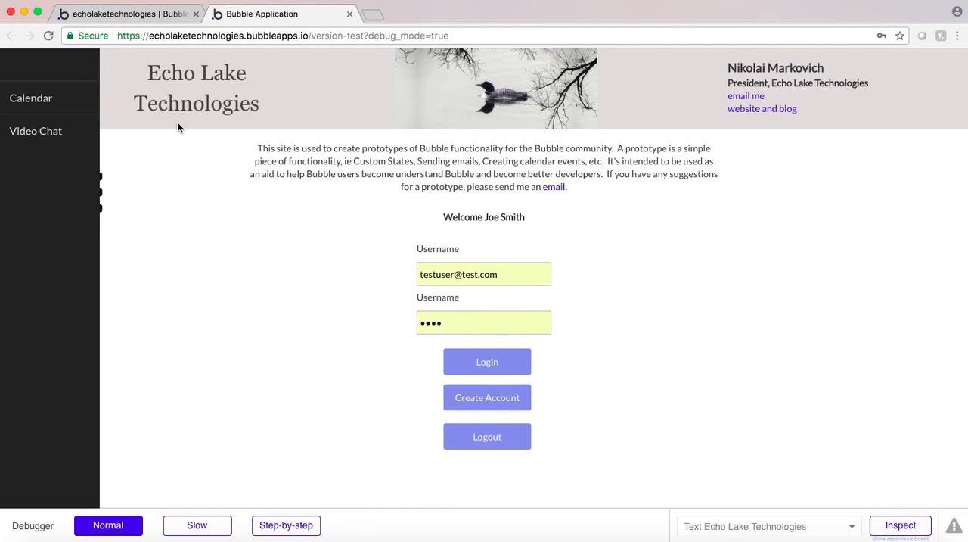
# Check the header floating group's height in the page design and set the slide menu's distance from top to 120
pyautogui.click(140, 16)
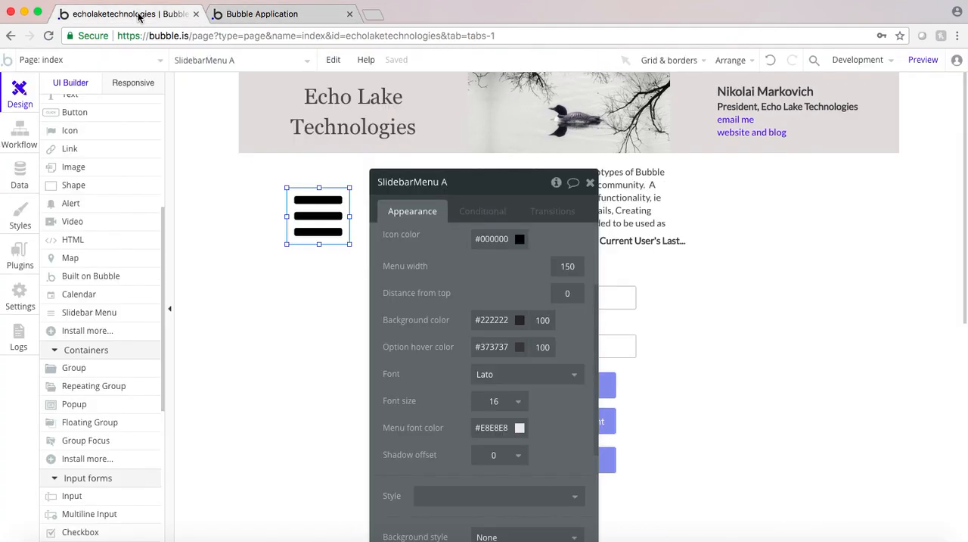
pyautogui.click(259, 135)
pyautogui.scroll(-5, 438, 355)
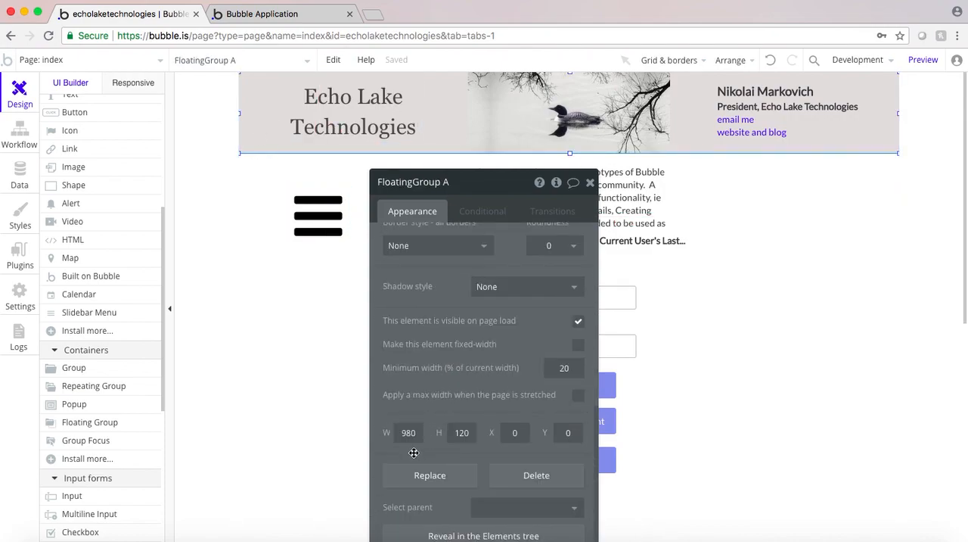
pyautogui.click(313, 230)
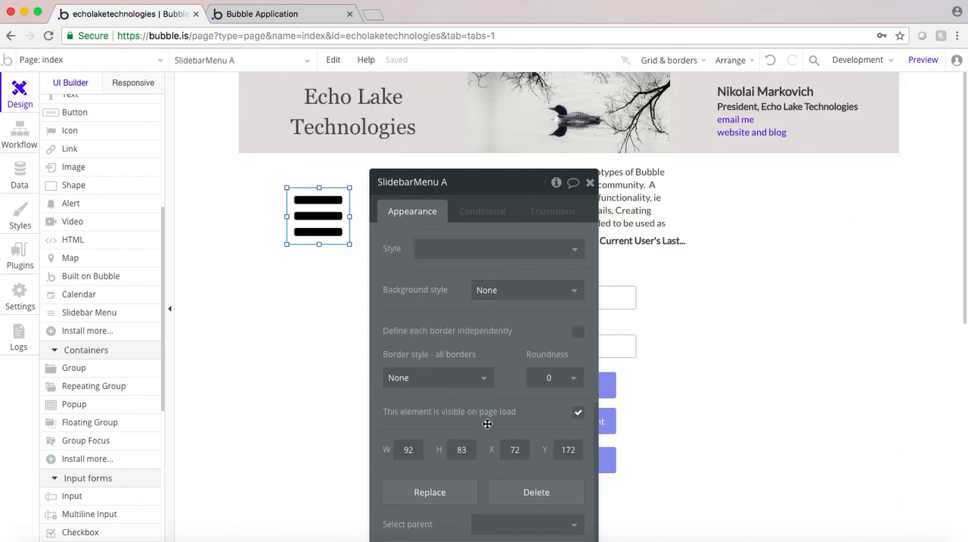
pyautogui.scroll(-1, 493, 418)
pyautogui.scroll(5, 493, 419)
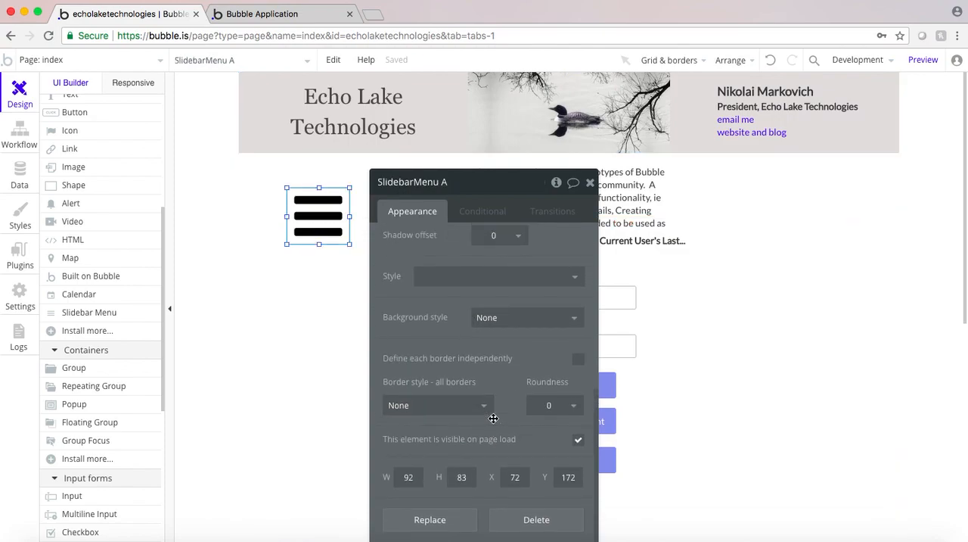
pyautogui.scroll(3, 493, 418)
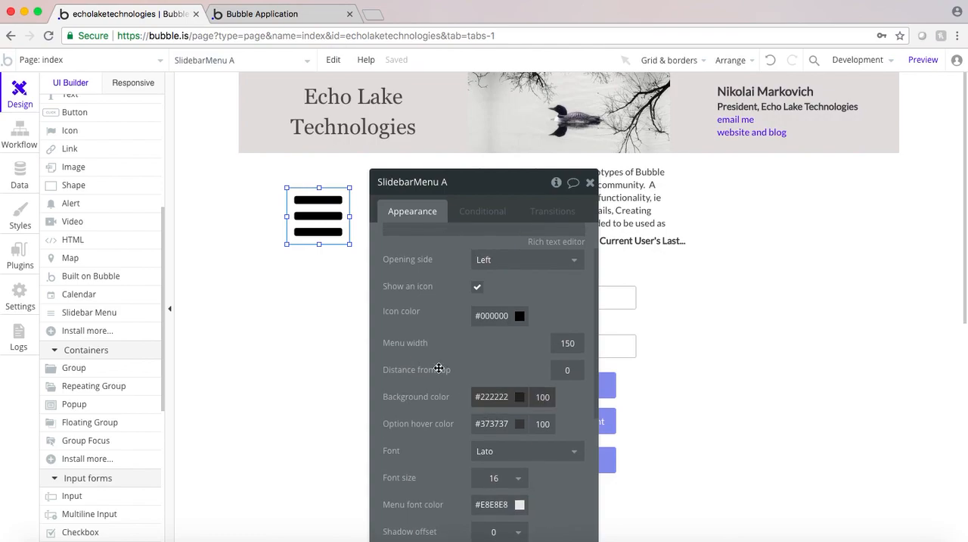
pyautogui.moveTo(574, 367); pyautogui.dragTo(560, 369)
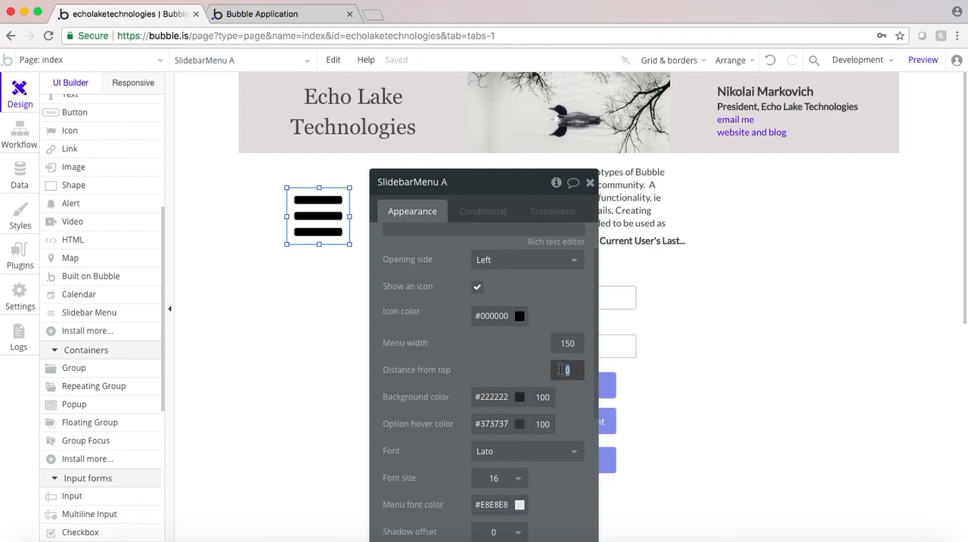
pyautogui.write('120')
# Reload the app preview and open the slide menu to check its position relative to the header
pyautogui.click(250, 13)
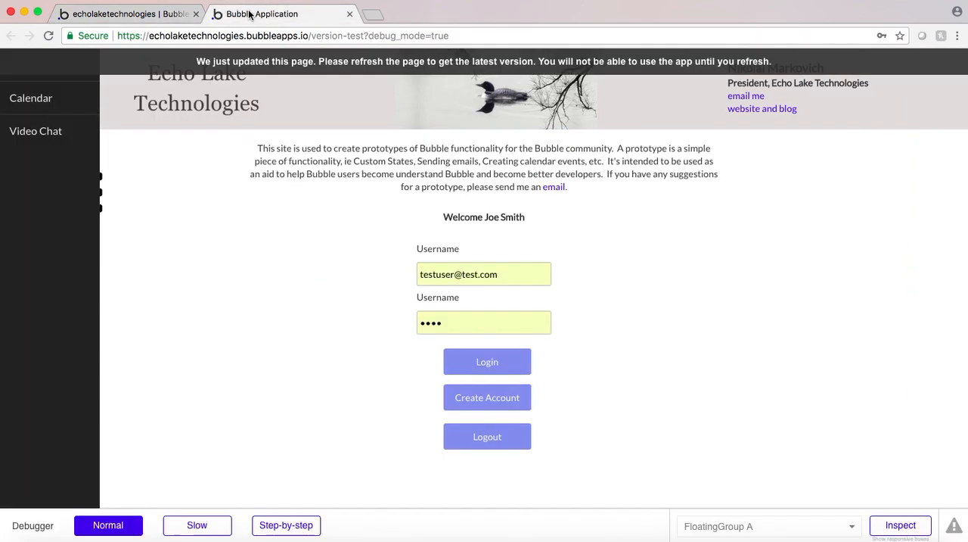
pyautogui.press('super+r')
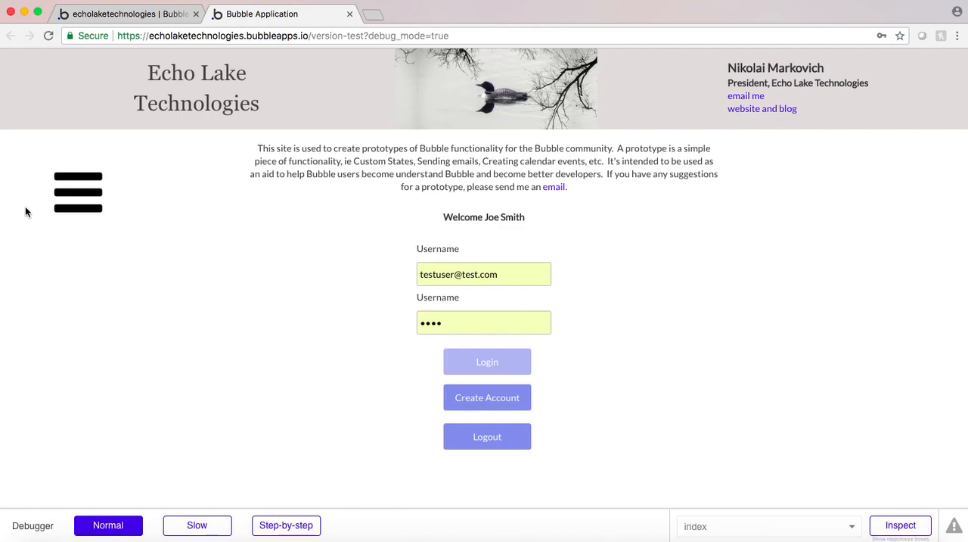
pyautogui.click(71, 206)
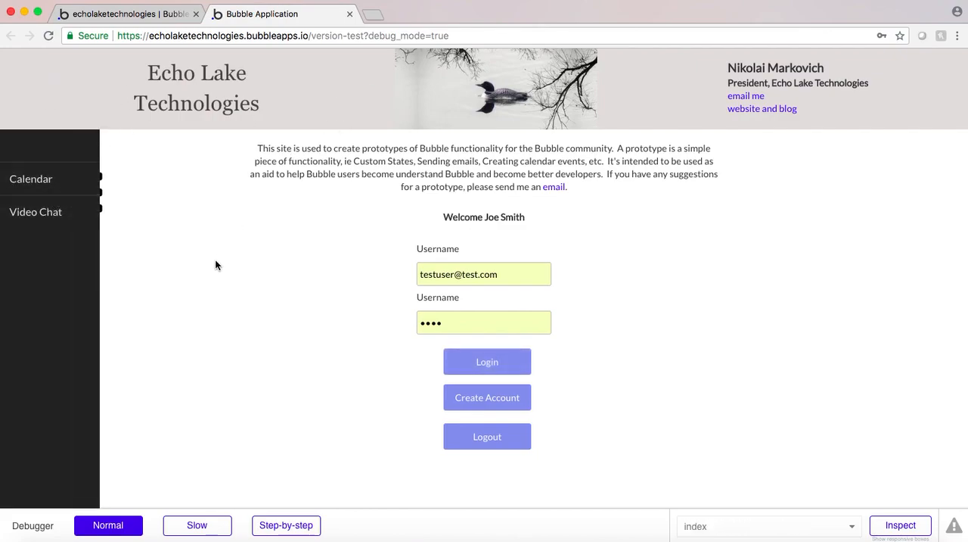
# Test the slide menu's Calendar and Video Chat options in the preview, returning to the index page after each
pyautogui.click(31, 179)
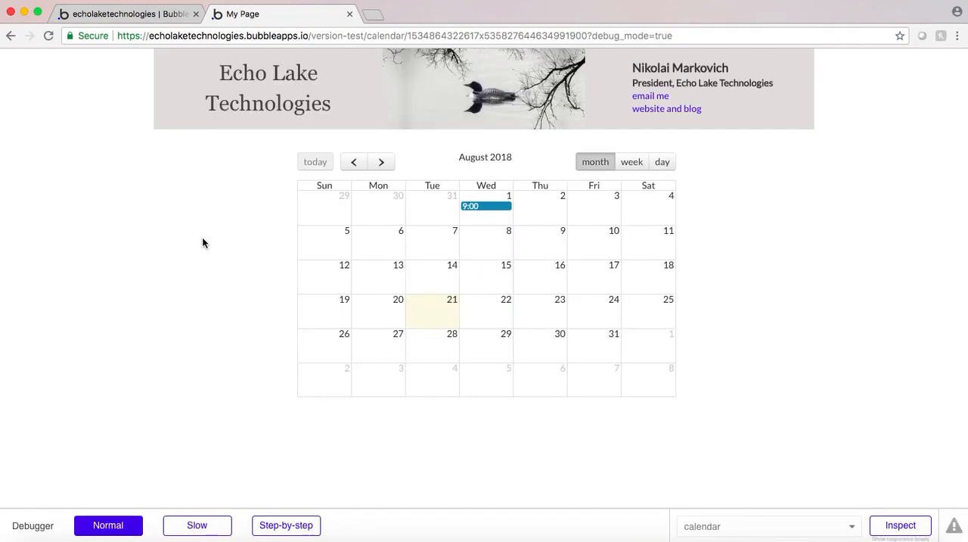
pyautogui.click(10, 36)
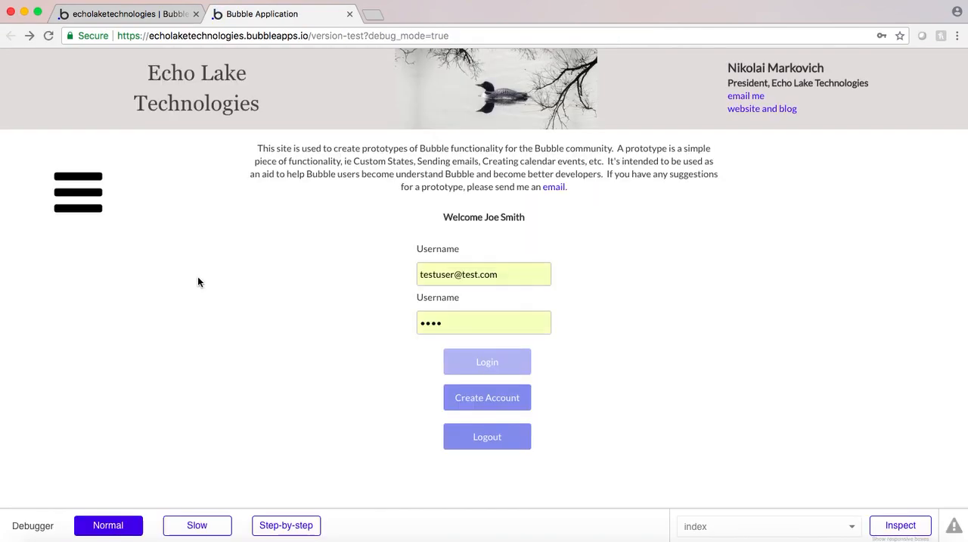
pyautogui.click(83, 193)
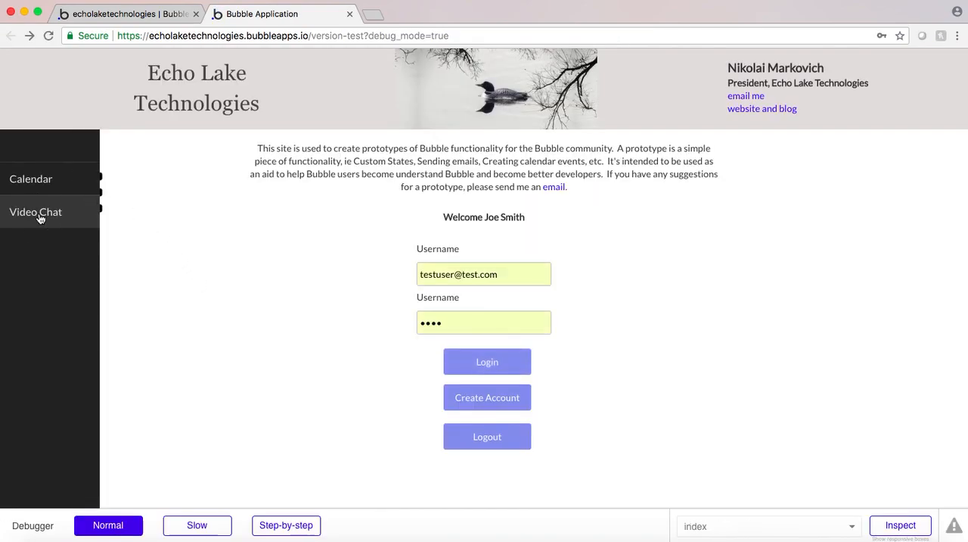
pyautogui.click(38, 213)
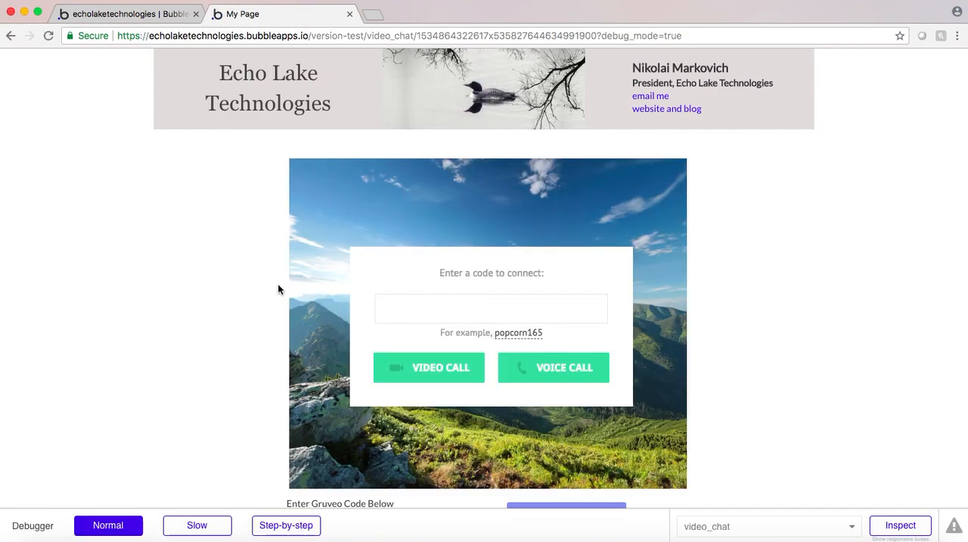
pyautogui.click(11, 37)
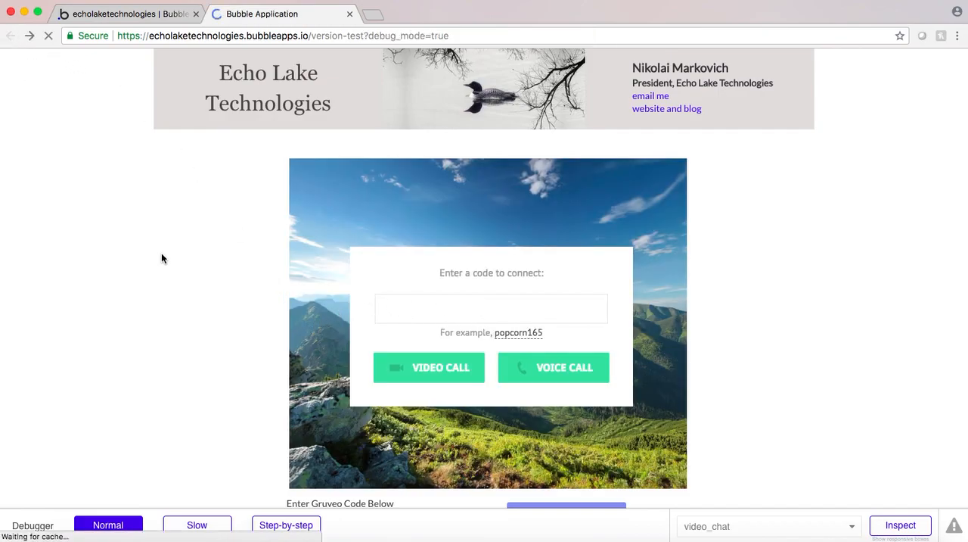